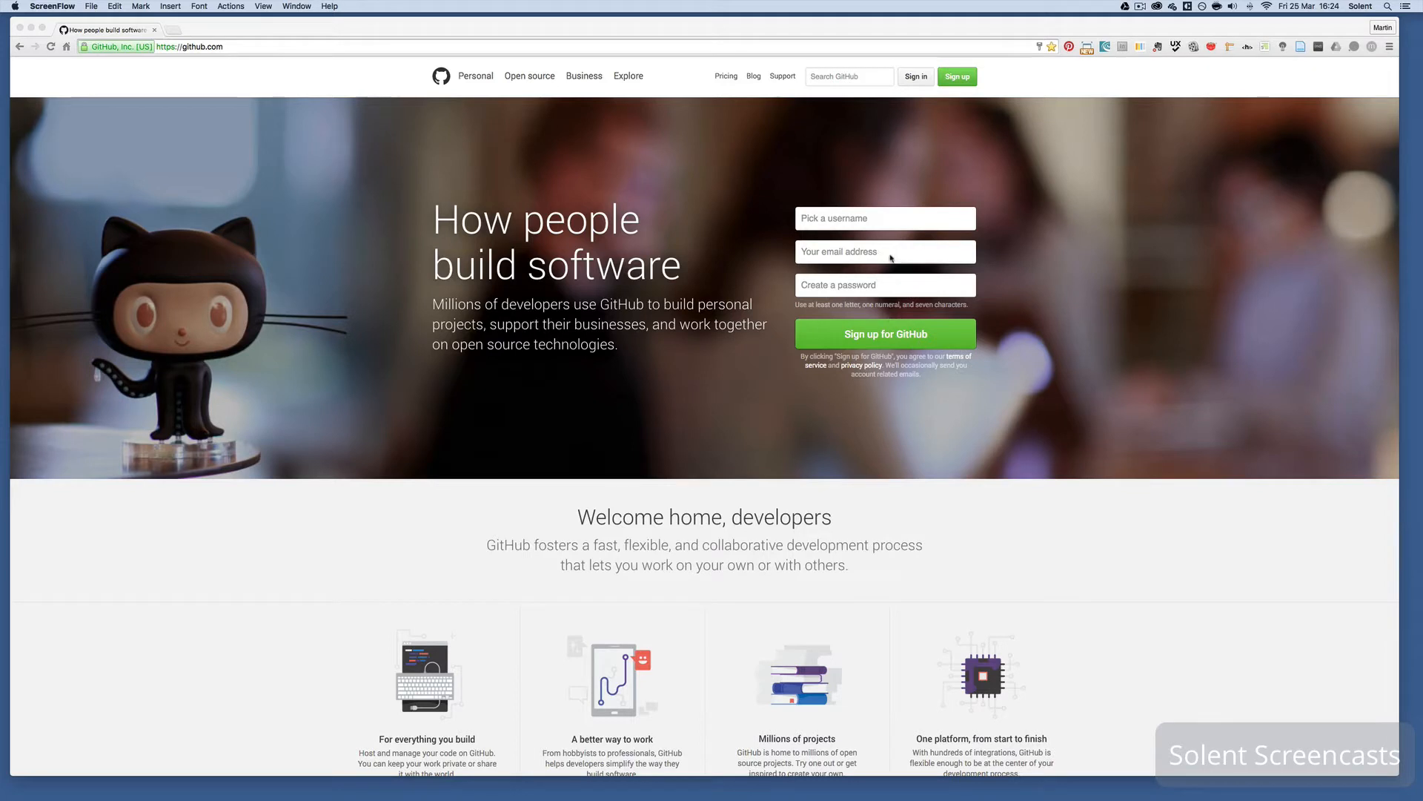
# - Make the browser the active window for the GitHub account sign-up
pyautogui.click(827, 223)
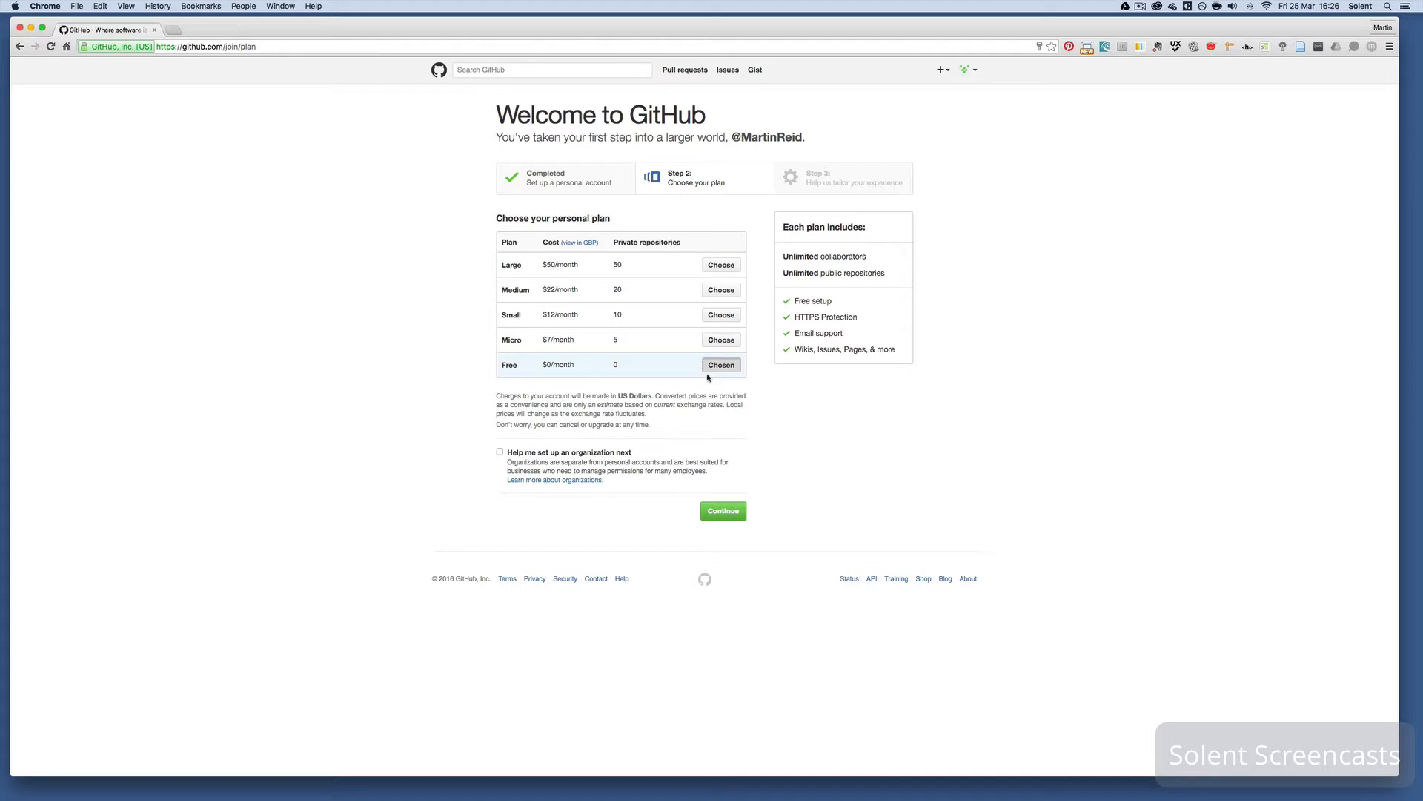
# - Continue with the Free $0/month plan and submit the experience survey answers
pyautogui.click(724, 513)
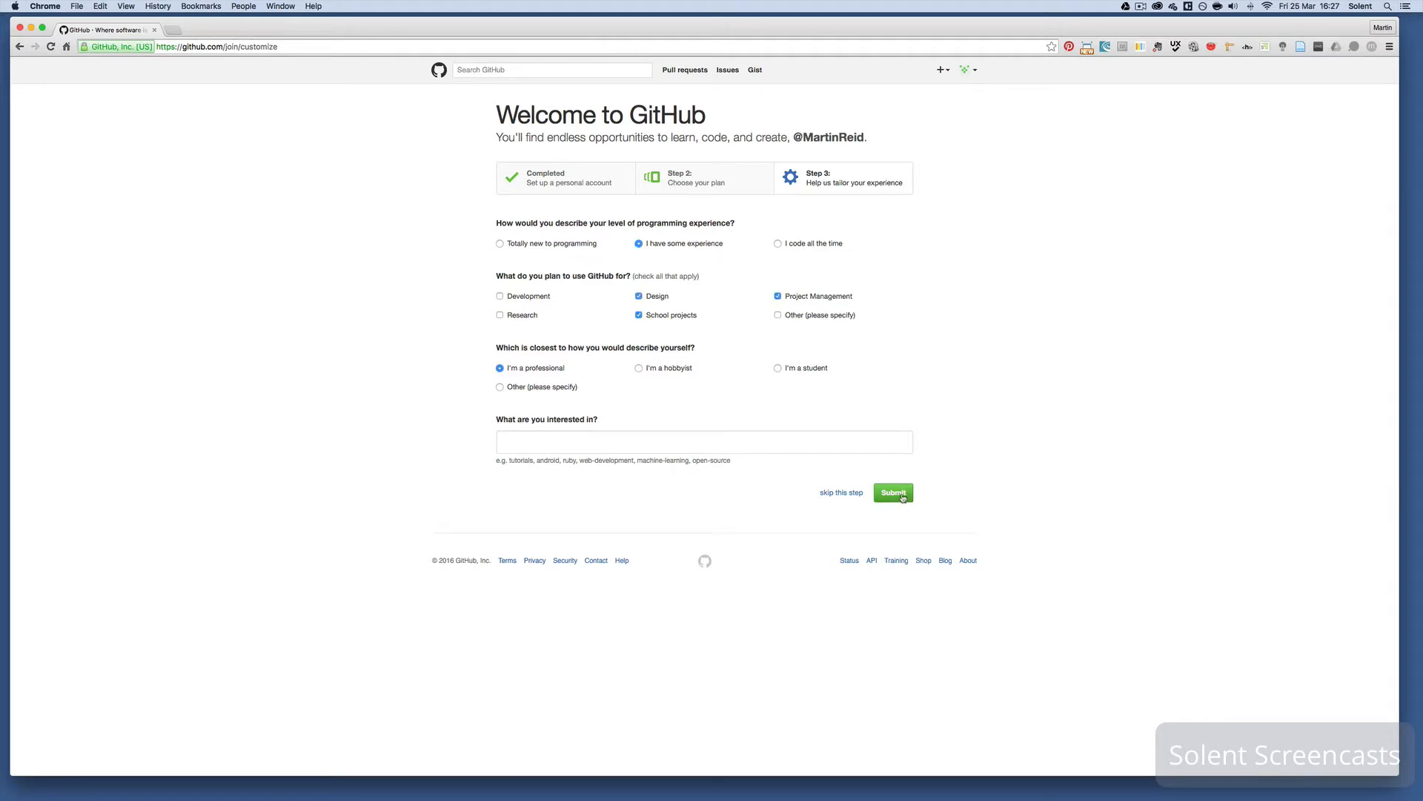
pyautogui.click(893, 493)
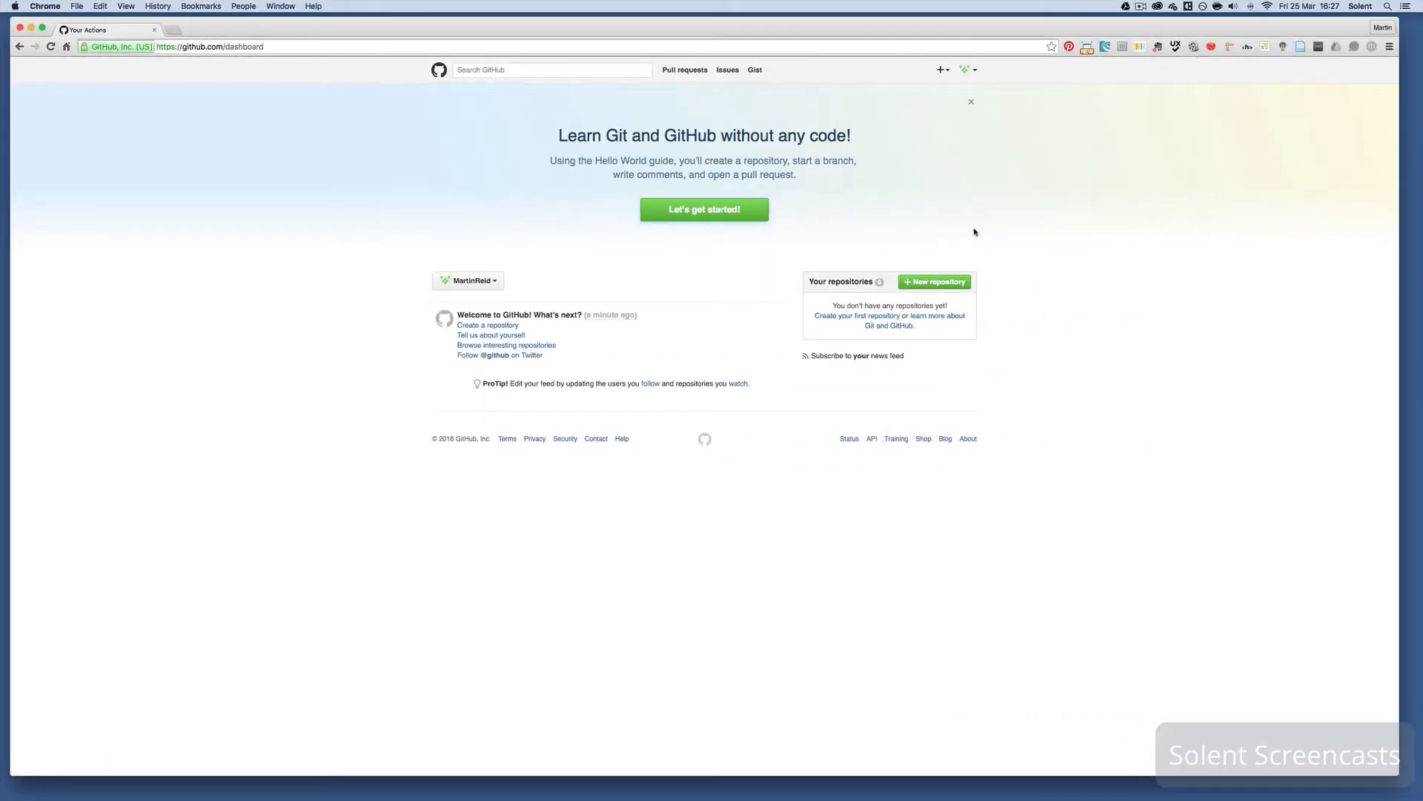
# - Set 13521615.png from the Desktop as the profile picture and enter the user's full name
pyautogui.click(977, 73)
pyautogui.click(942, 125)
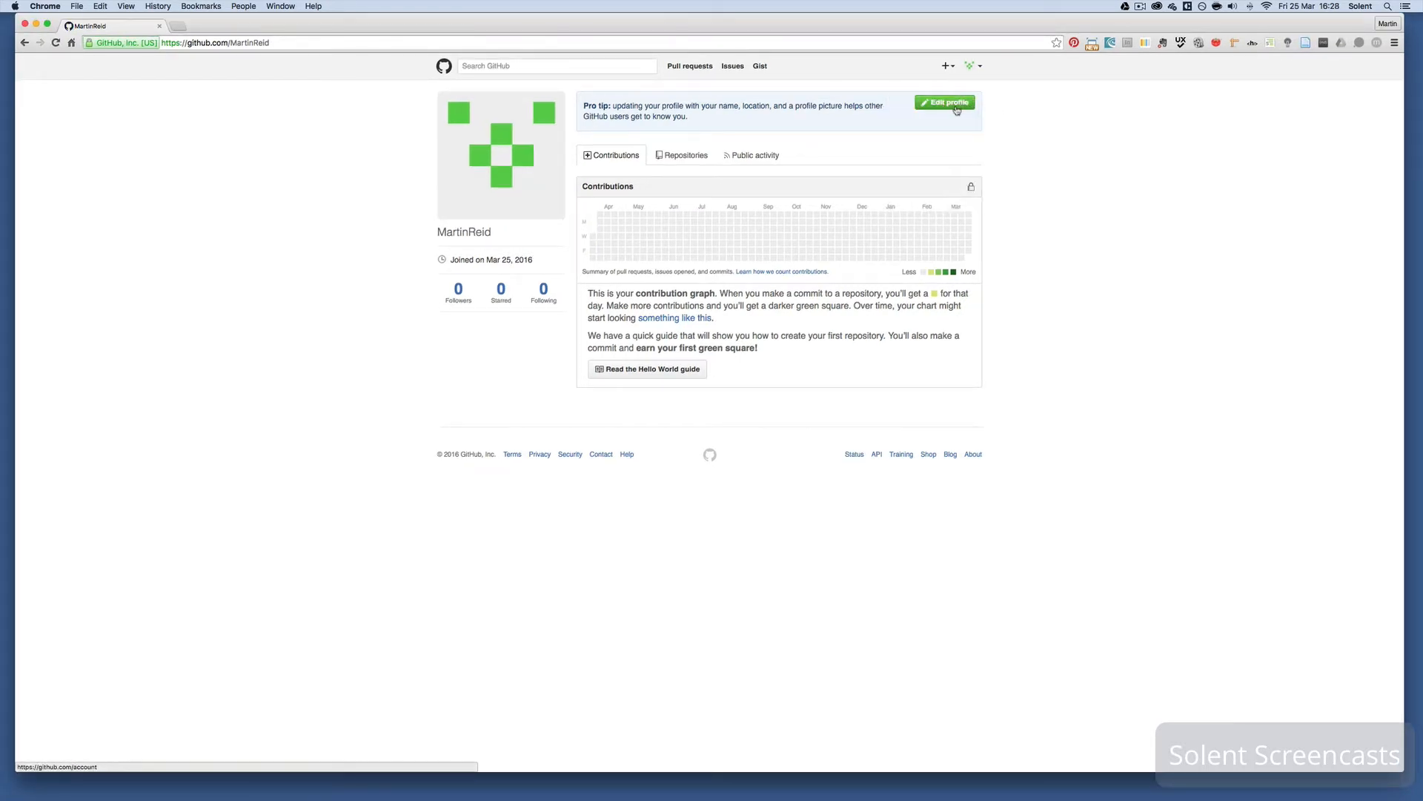
pyautogui.click(957, 109)
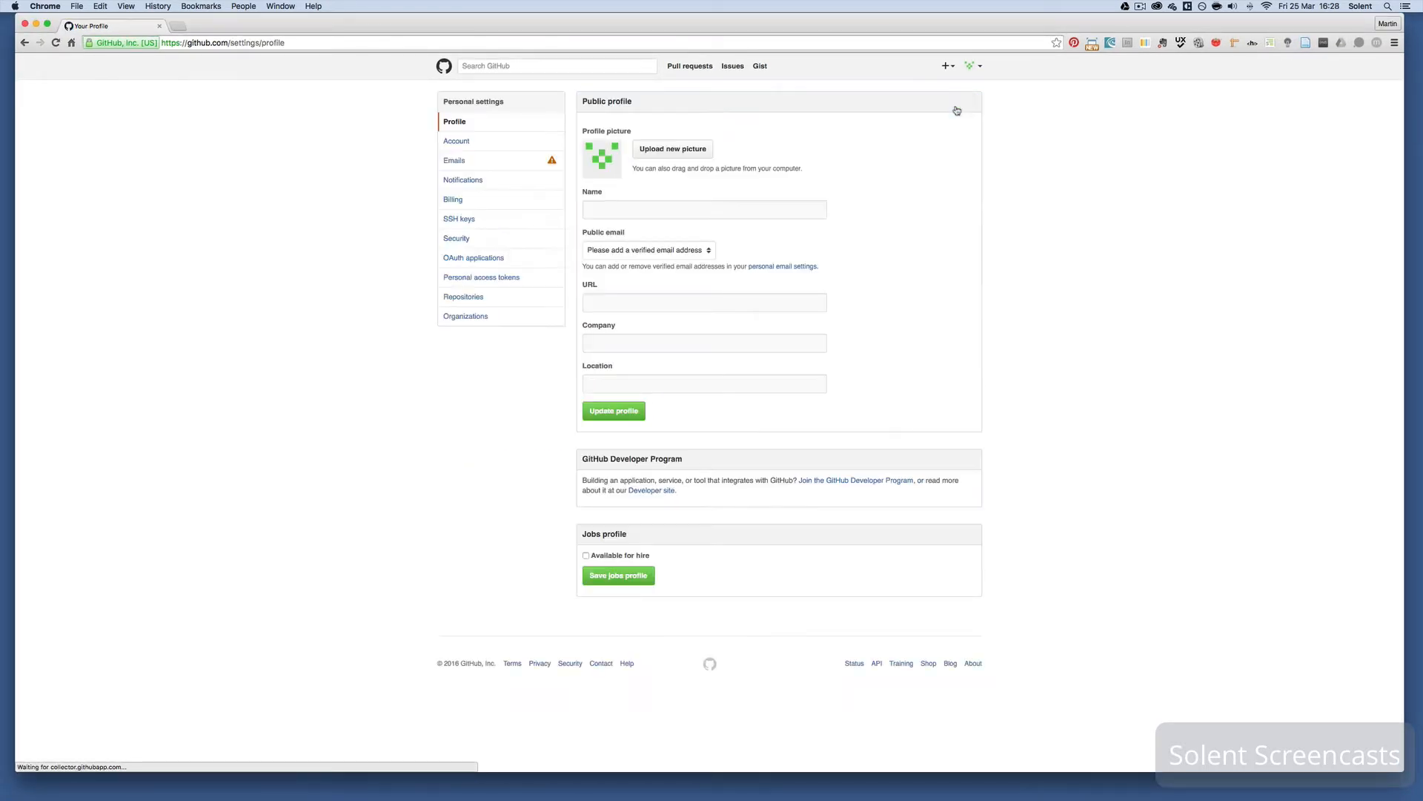
pyautogui.click(674, 156)
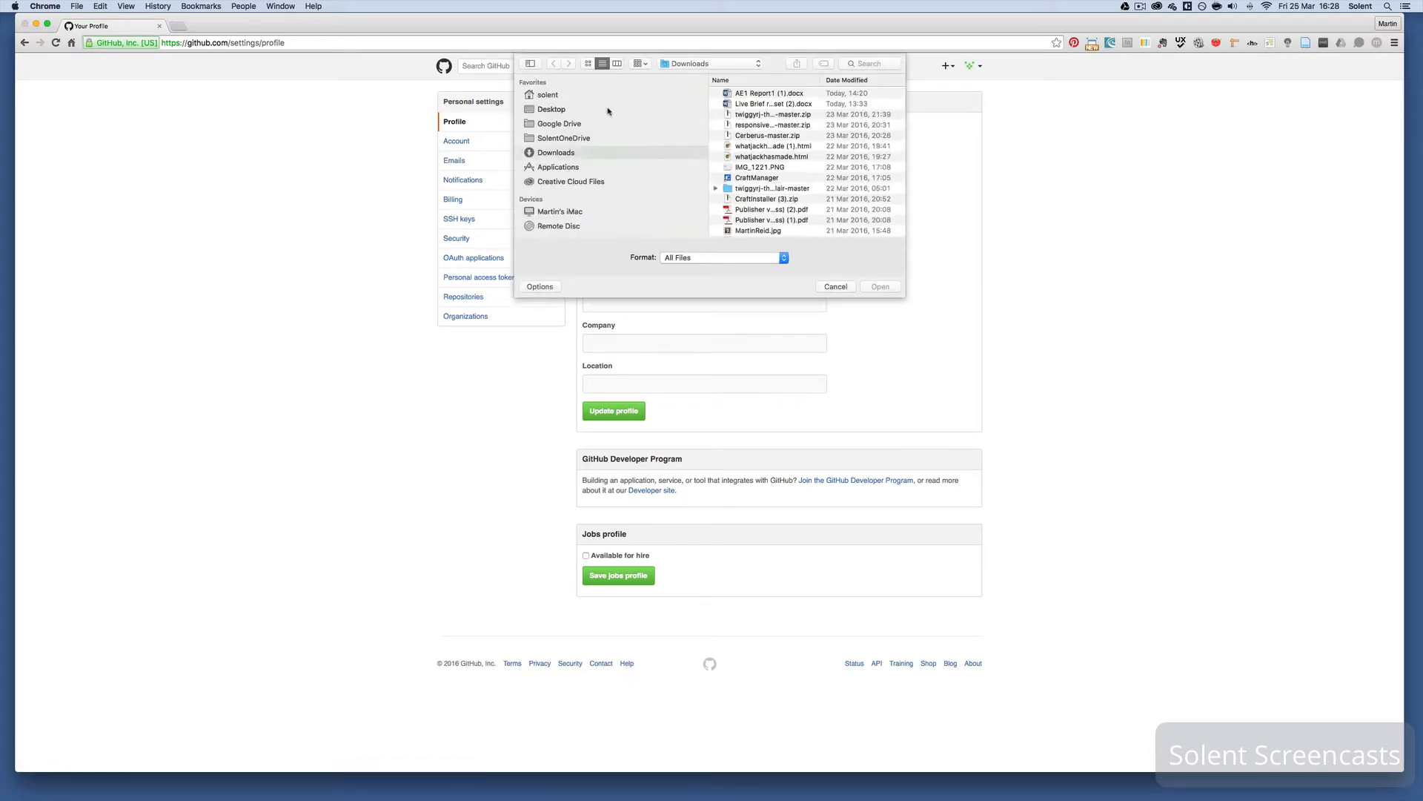
pyautogui.click(549, 111)
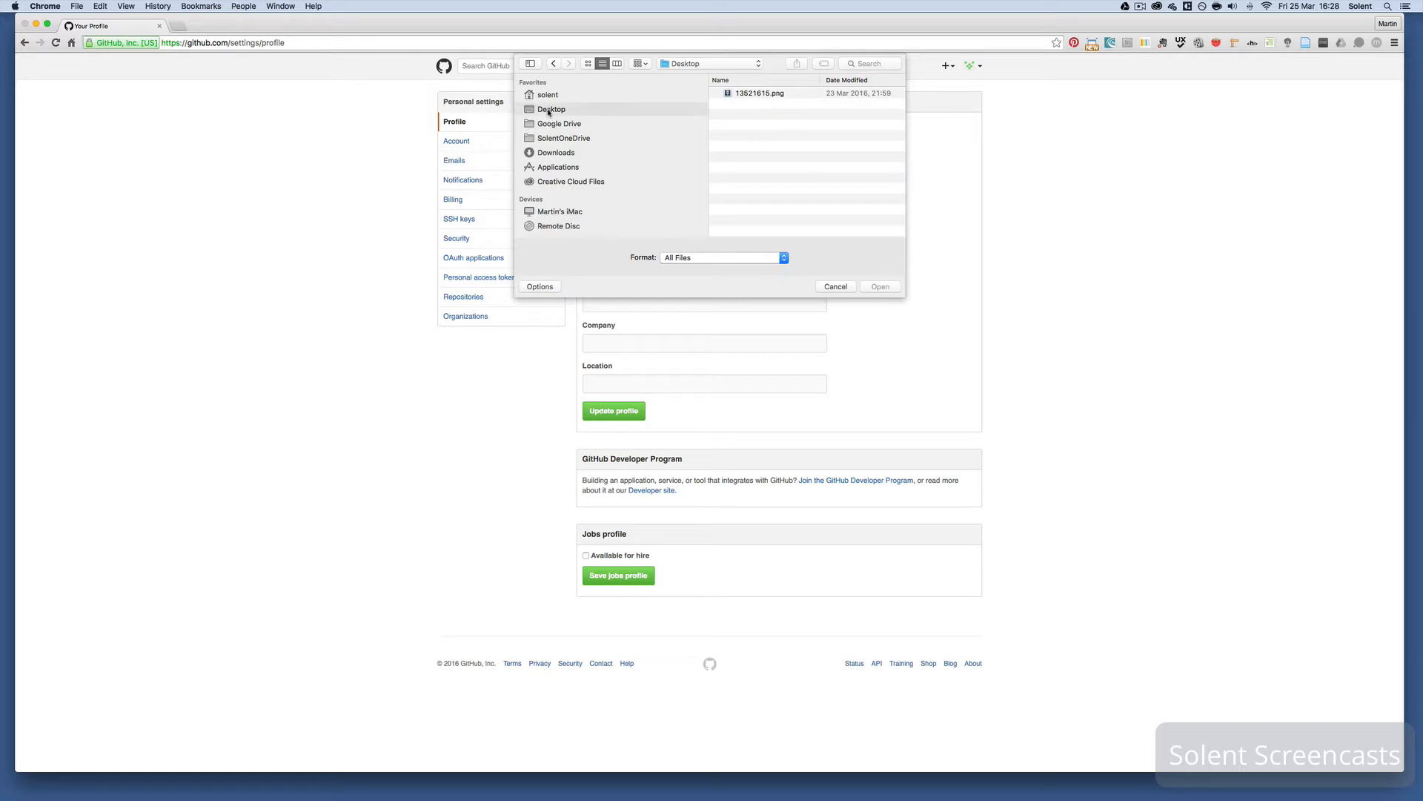
pyautogui.click(761, 95)
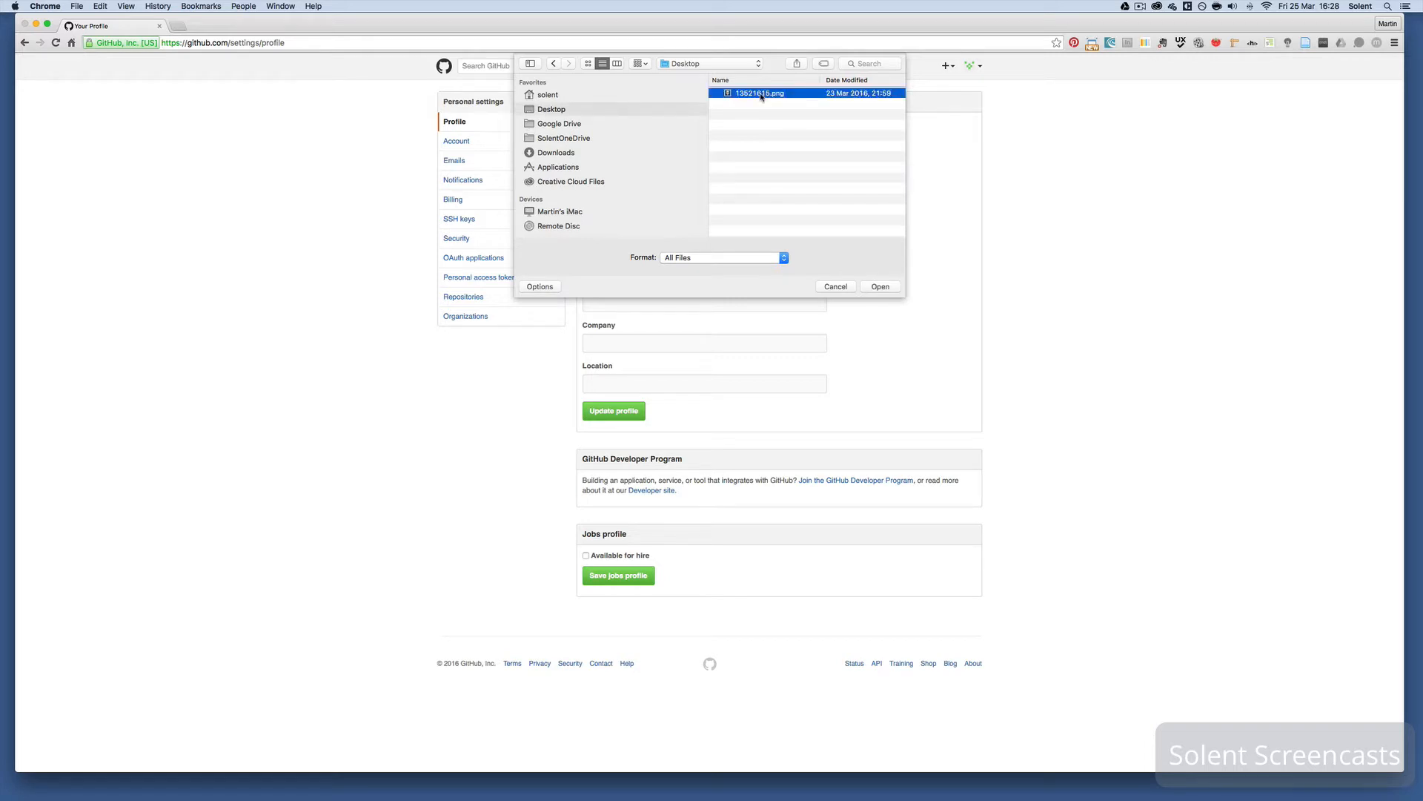
pyautogui.click(880, 287)
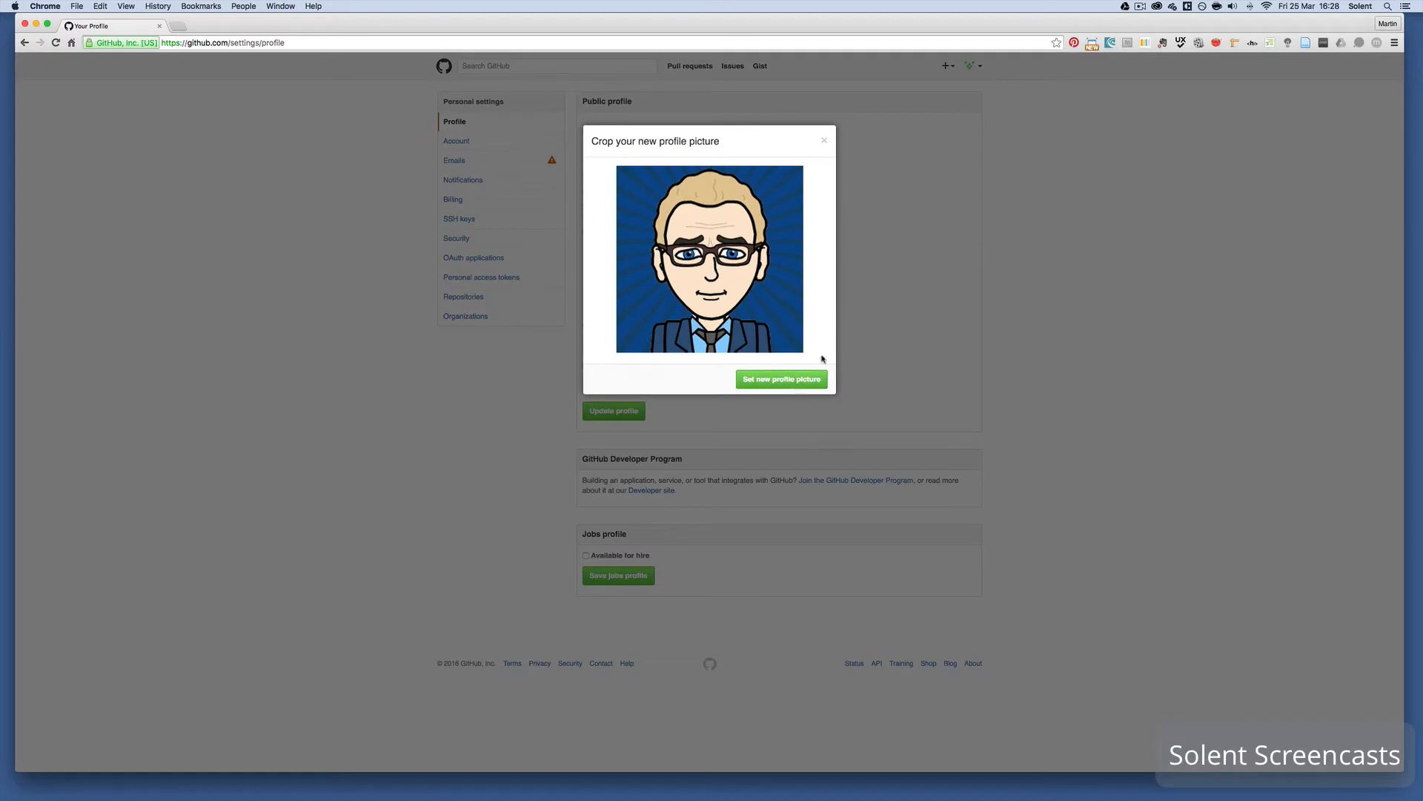
pyautogui.click(787, 381)
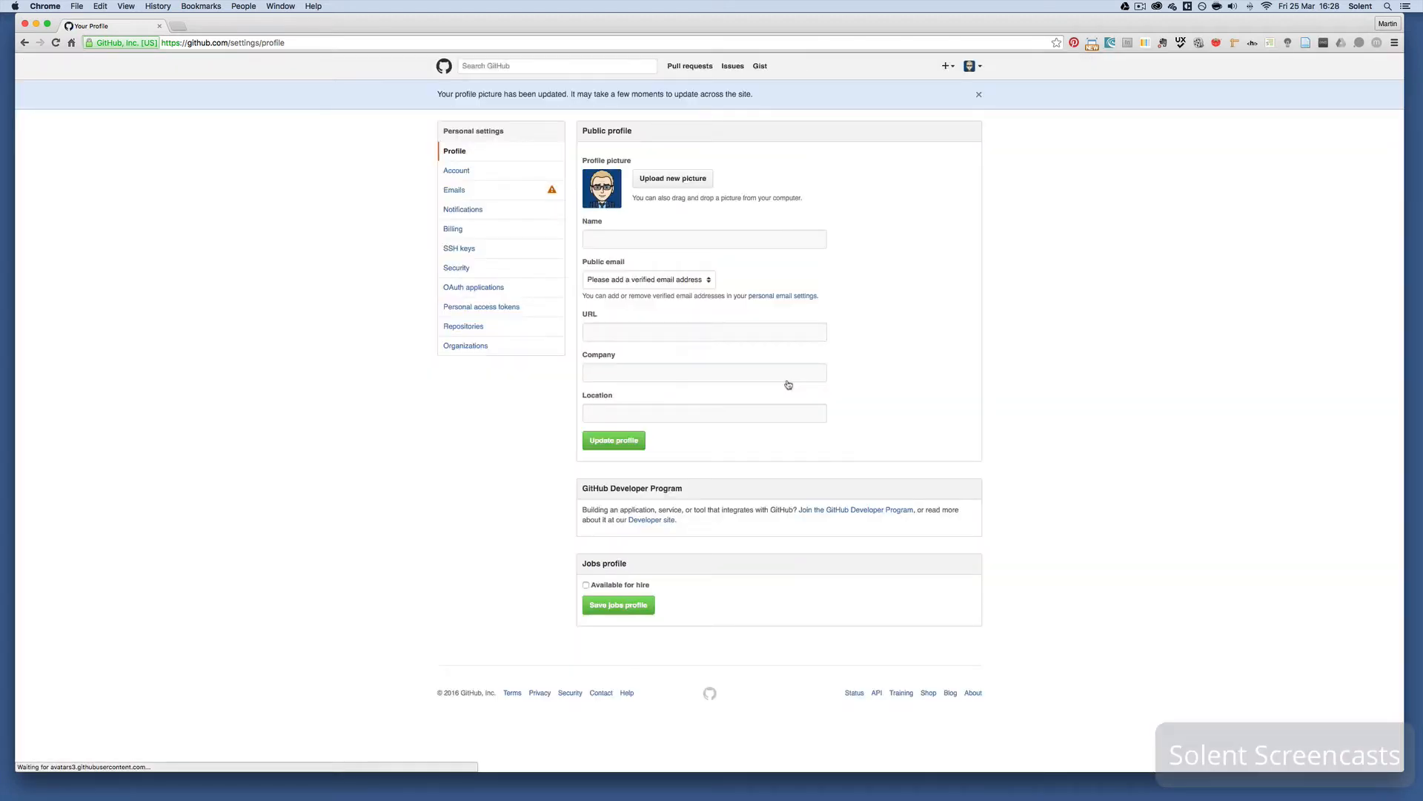
pyautogui.click(619, 232)
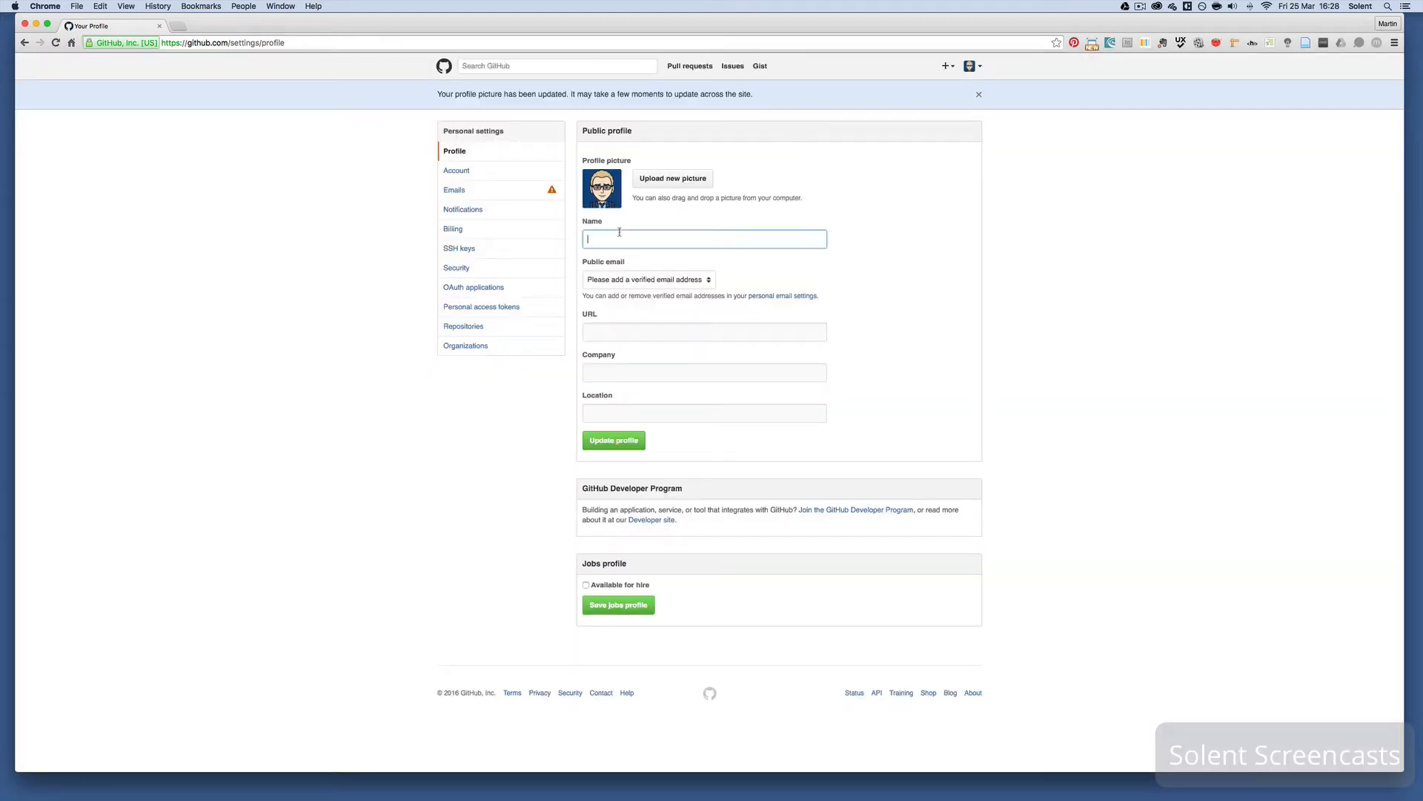
# - Save the profile name and open the SSH key generation guide from the empty SSH keys settings
pyautogui.click(611, 445)
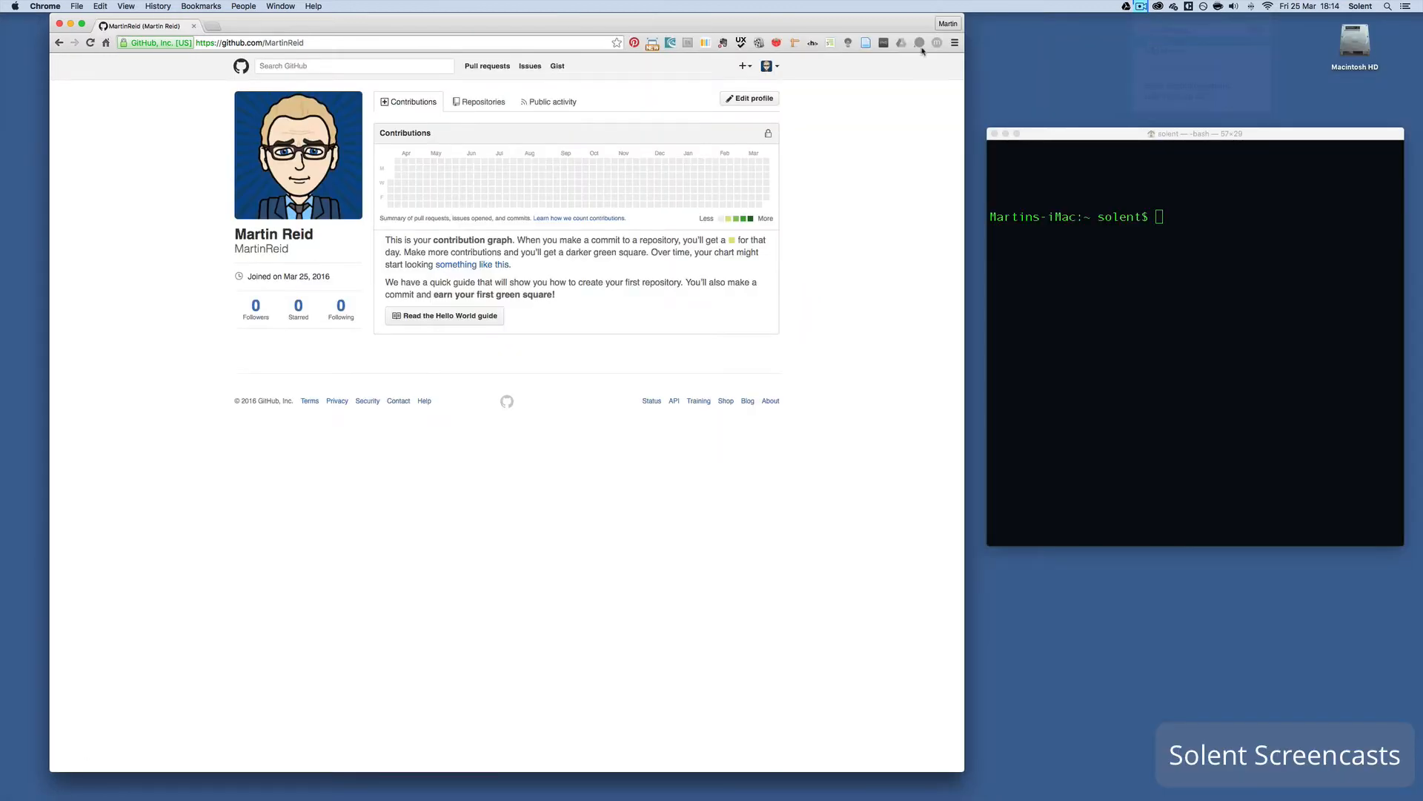
pyautogui.click(775, 68)
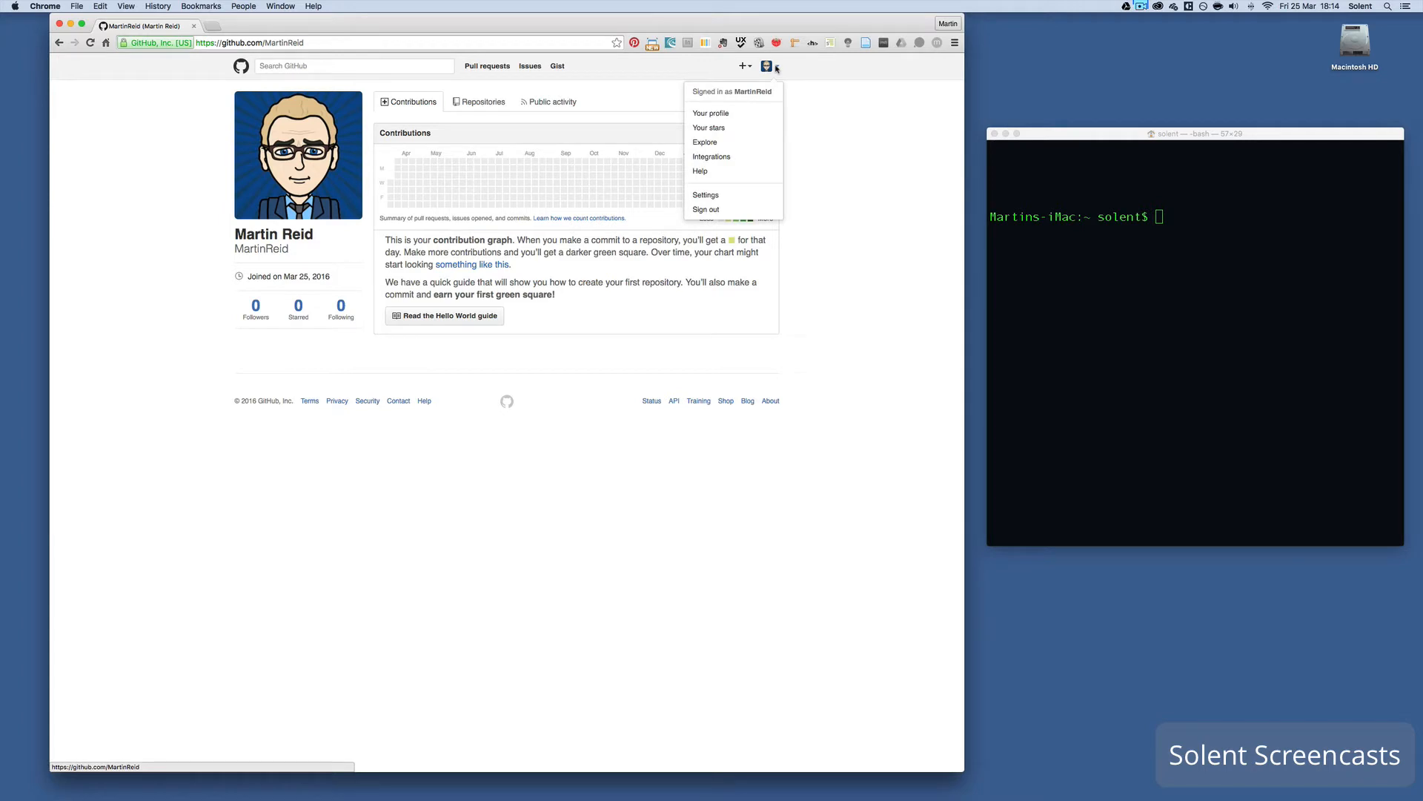
pyautogui.click(755, 194)
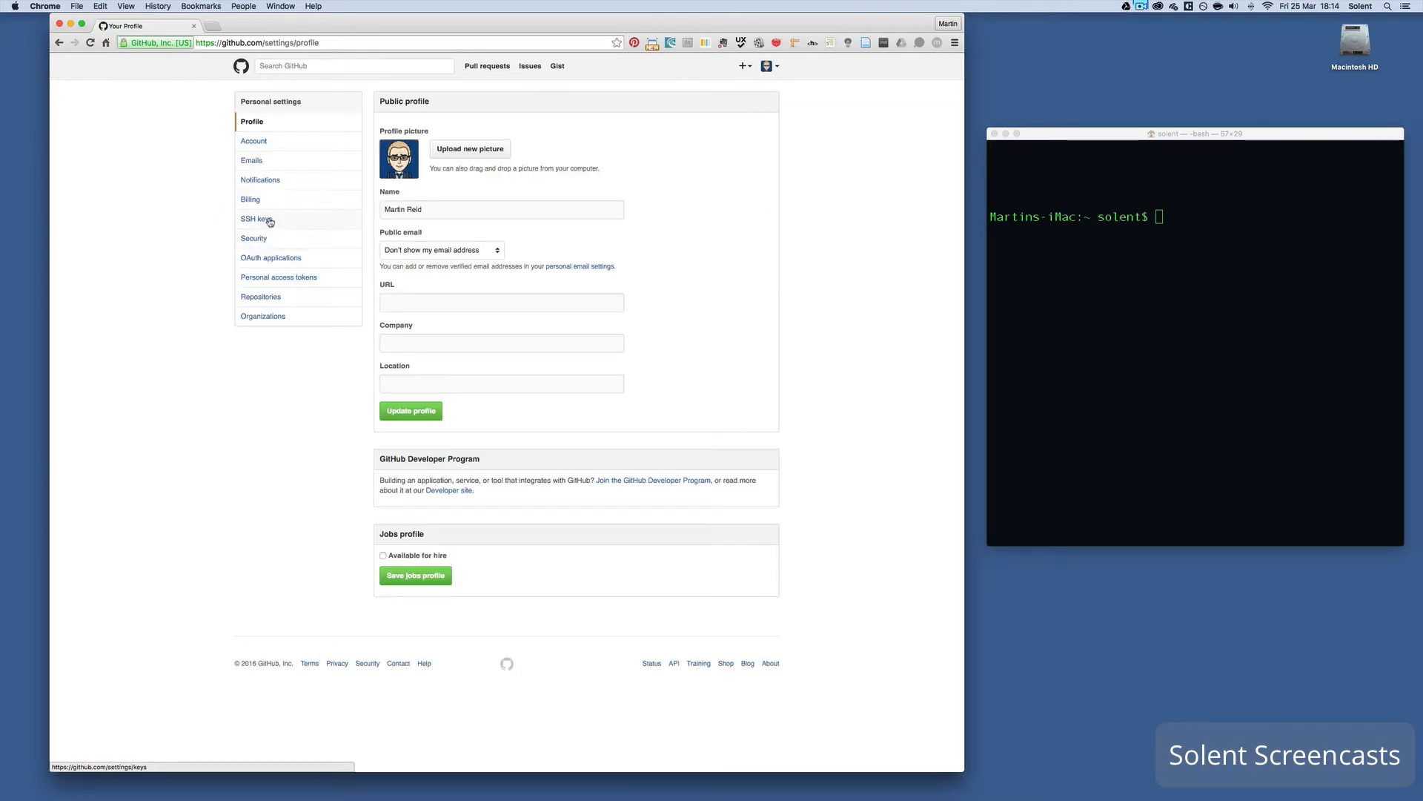
pyautogui.click(268, 220)
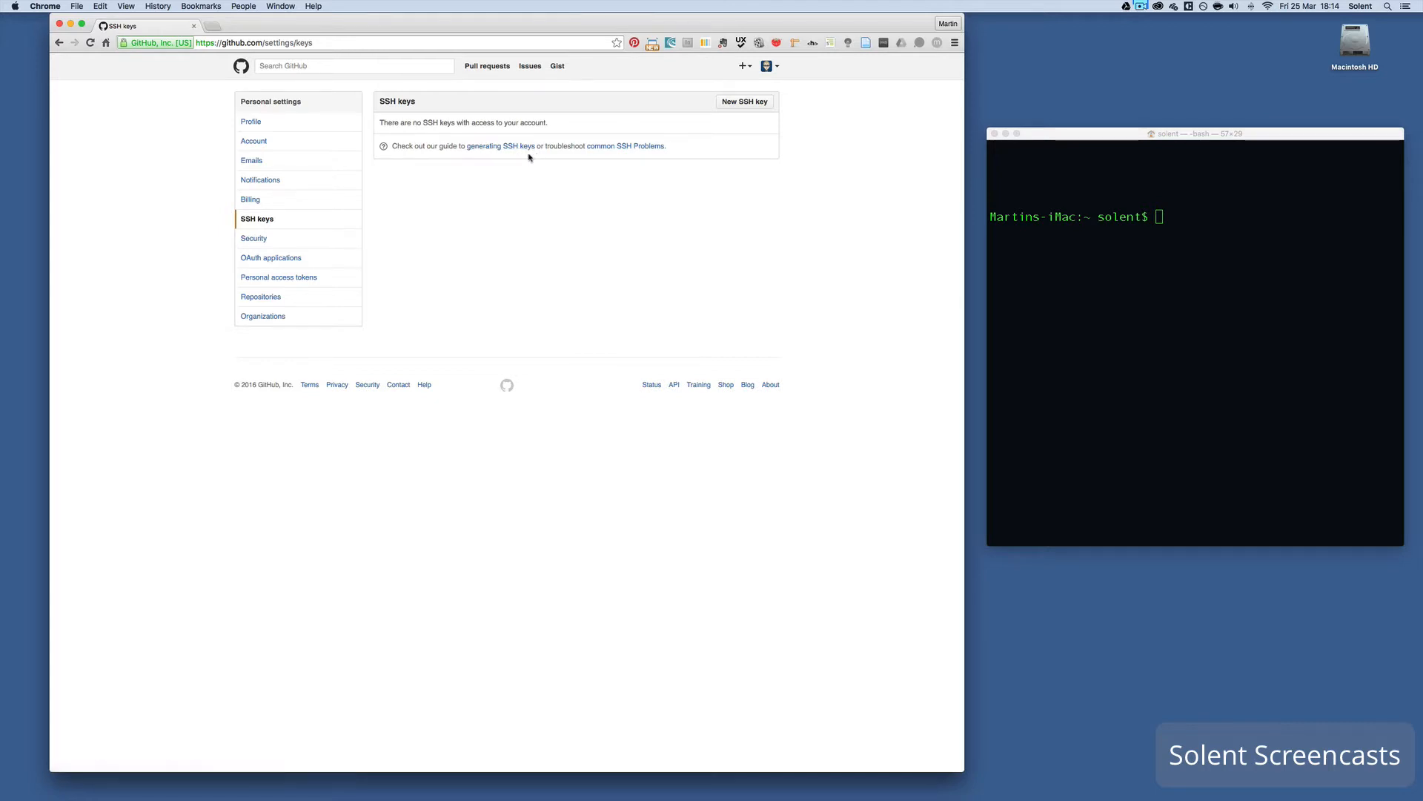
pyautogui.click(521, 149)
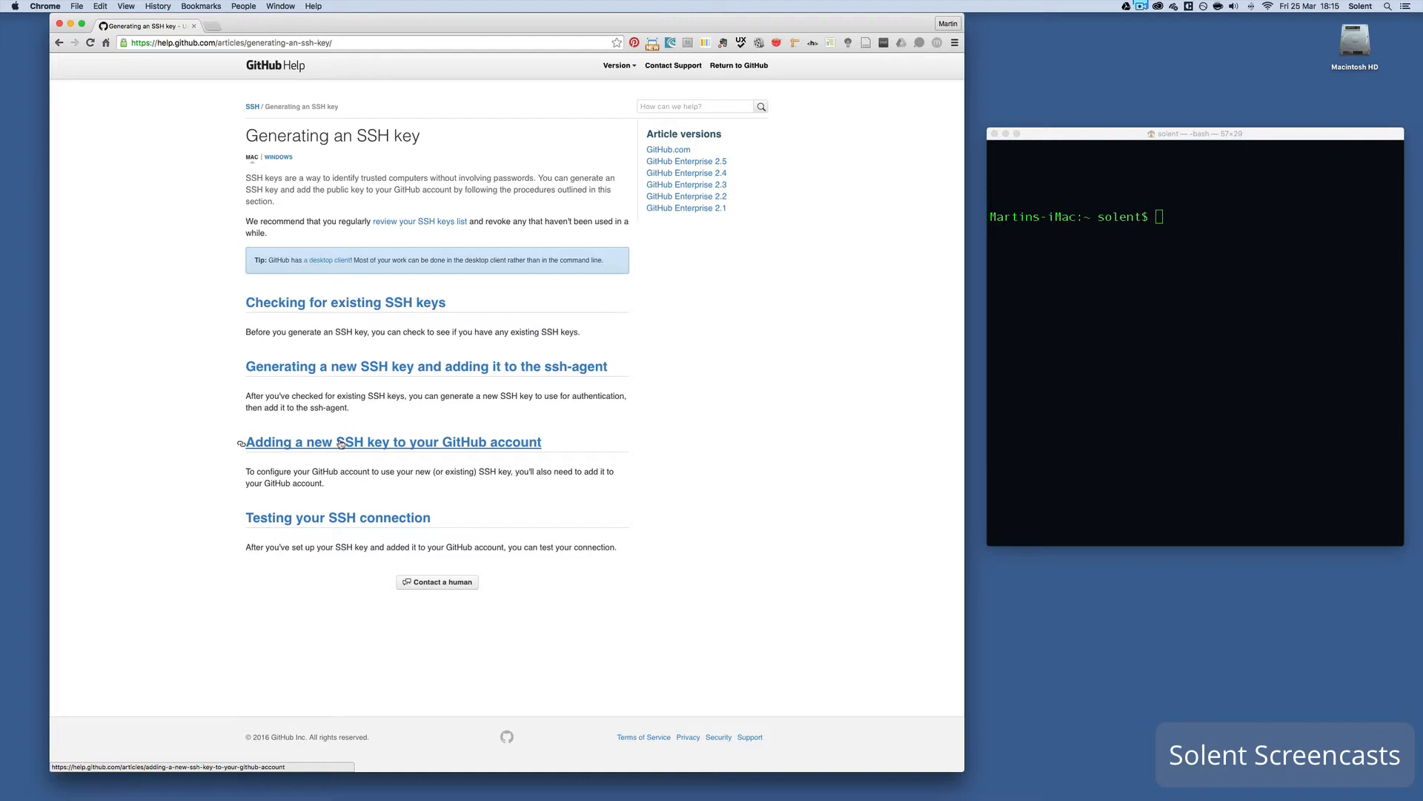
# - Open 'Checking for existing SSH keys', select its ls -al ~/.ssh command, and clear Terminal
pyautogui.click(354, 312)
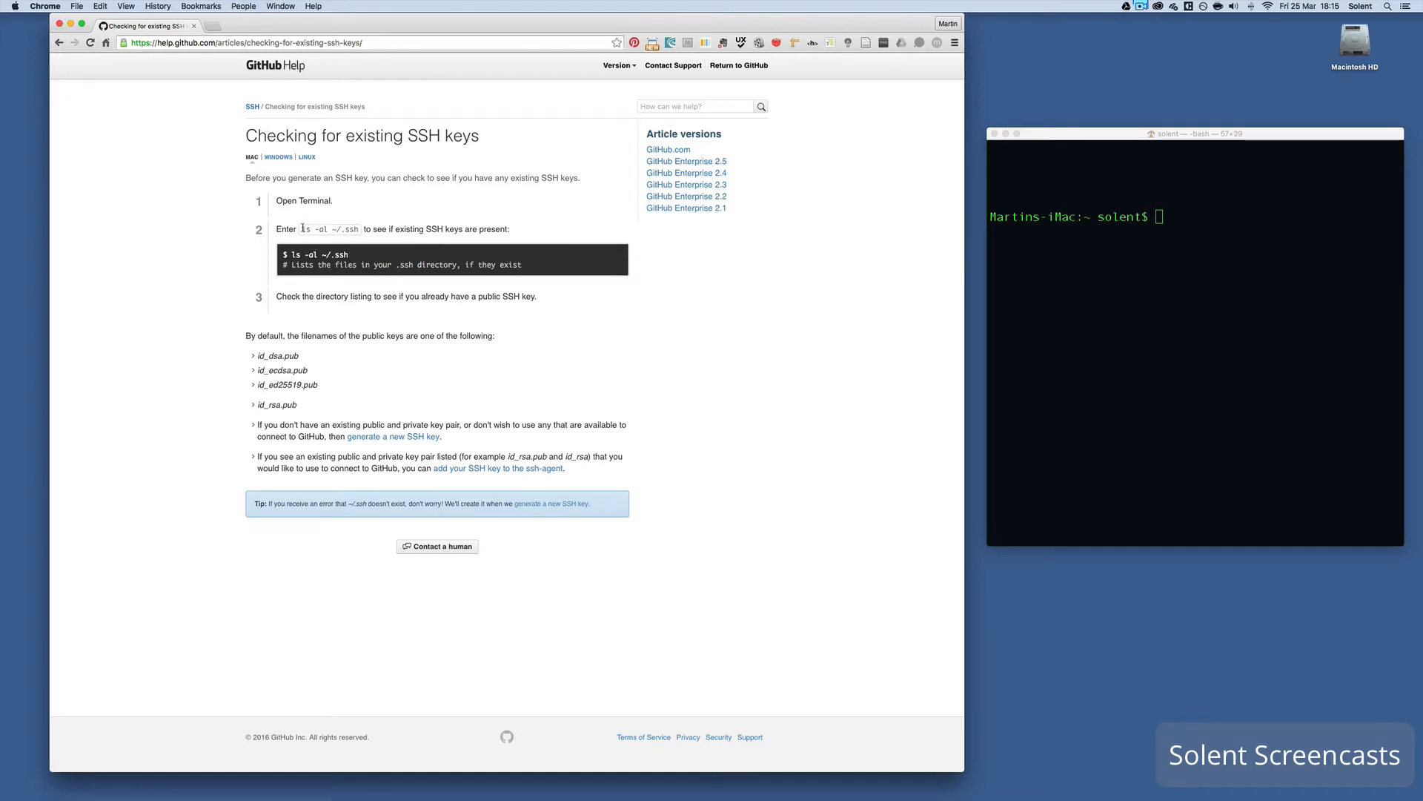
pyautogui.moveTo(304, 230); pyautogui.dragTo(357, 230)
pyautogui.click(1030, 189)
pyautogui.press('super+k')
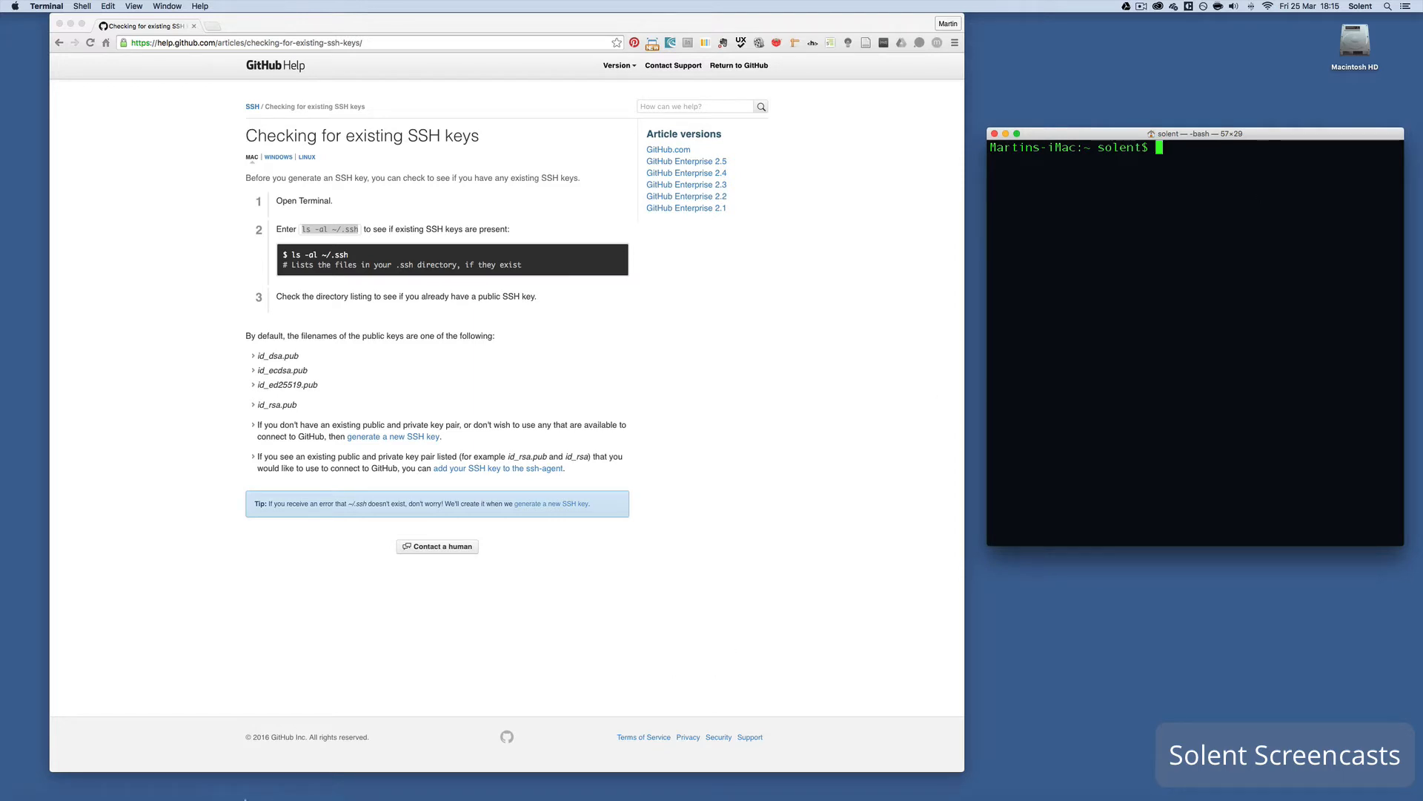
pyautogui.moveTo(222, 793)
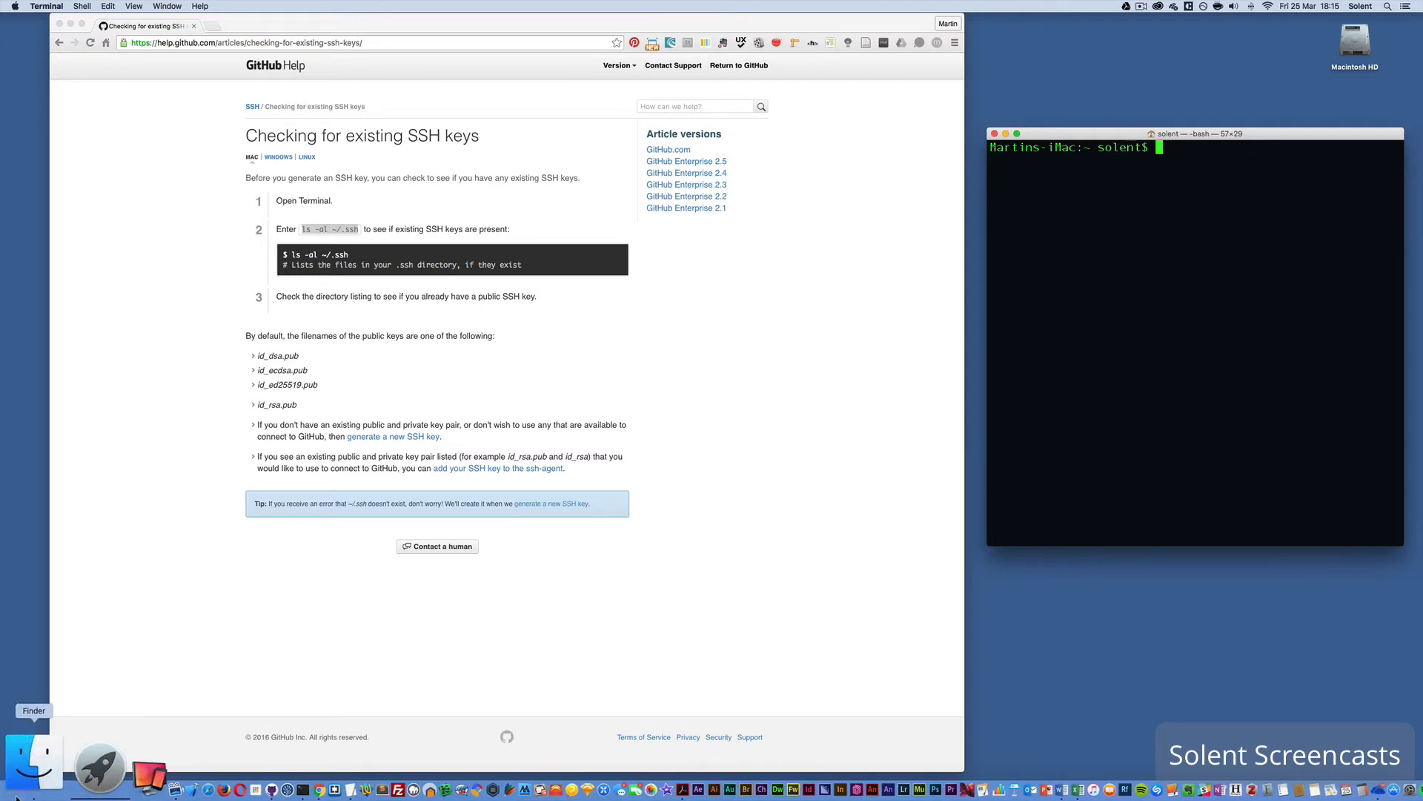
pyautogui.click(17, 794)
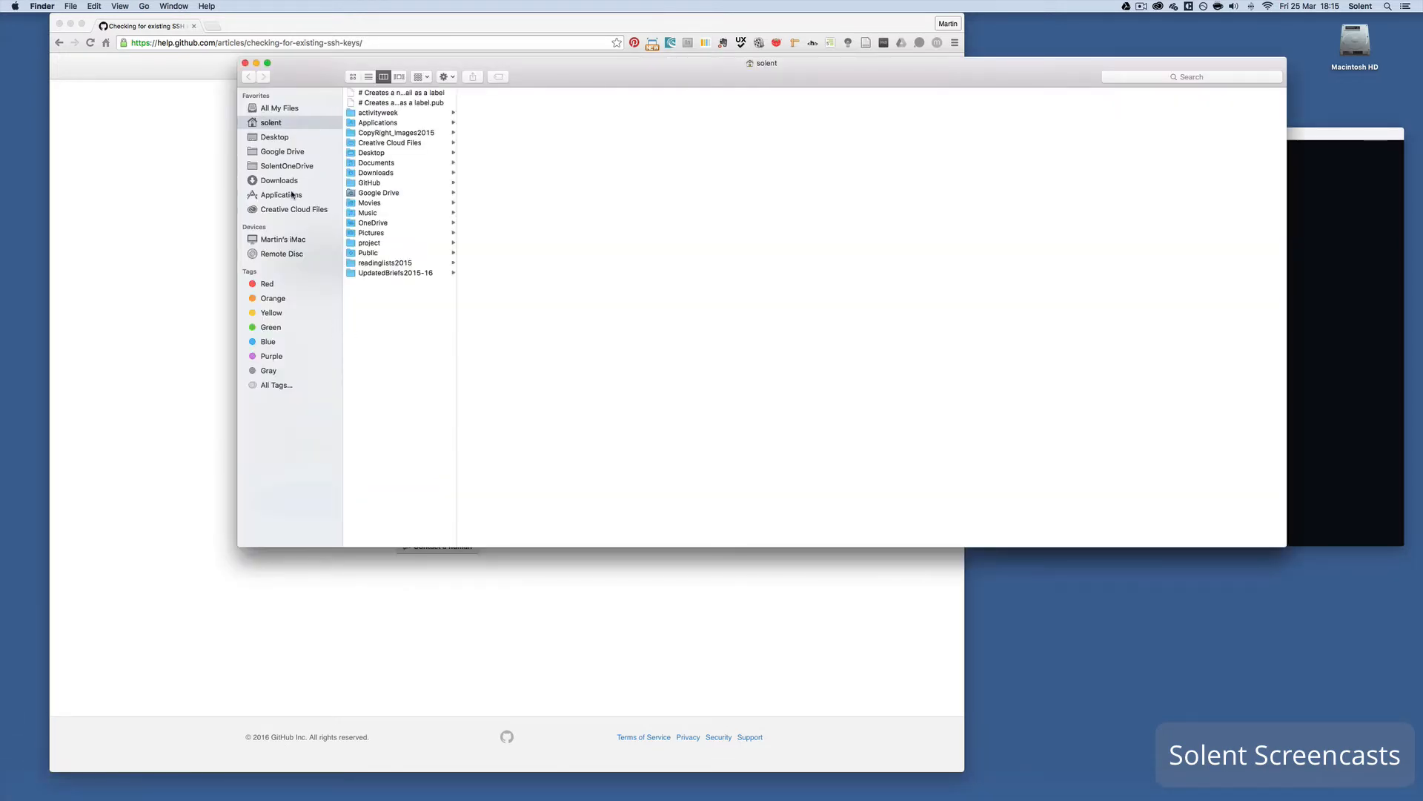
pyautogui.click(292, 194)
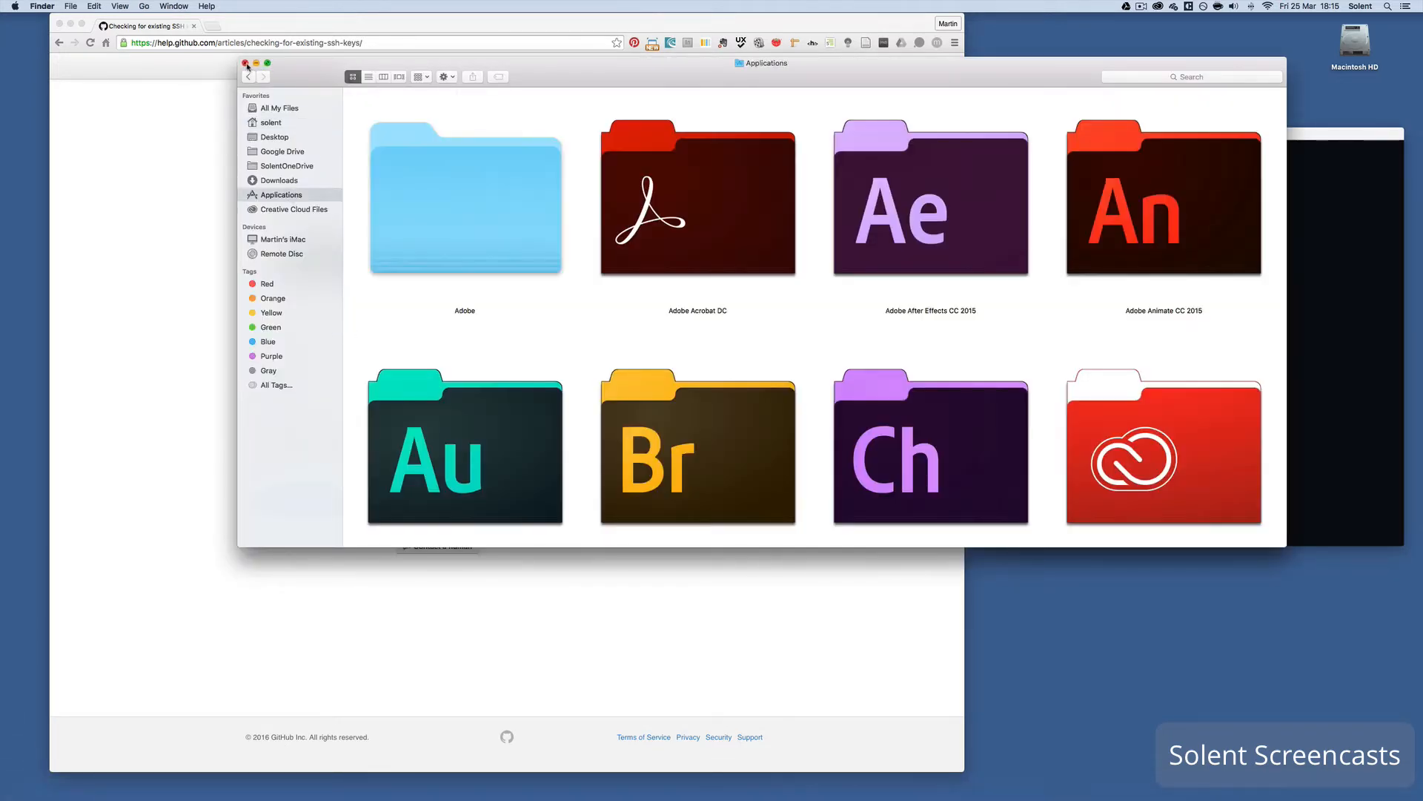
pyautogui.click(246, 64)
pyautogui.click(1159, 154)
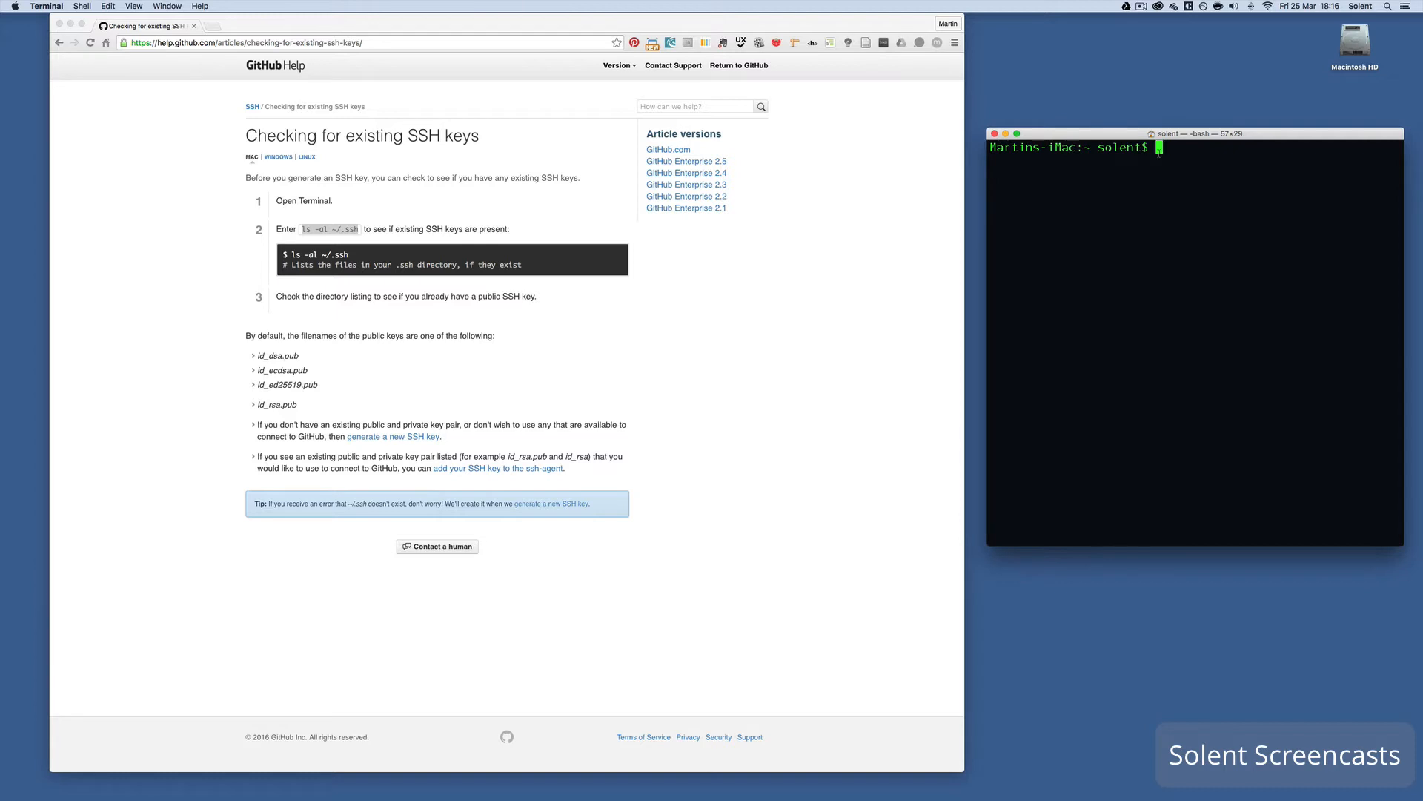
# - List ~/.ssh to confirm no existing keys, widen Terminal to 80 columns, and clear it
pyautogui.write('ls -al ~/.ssh')
pyautogui.press('Return')
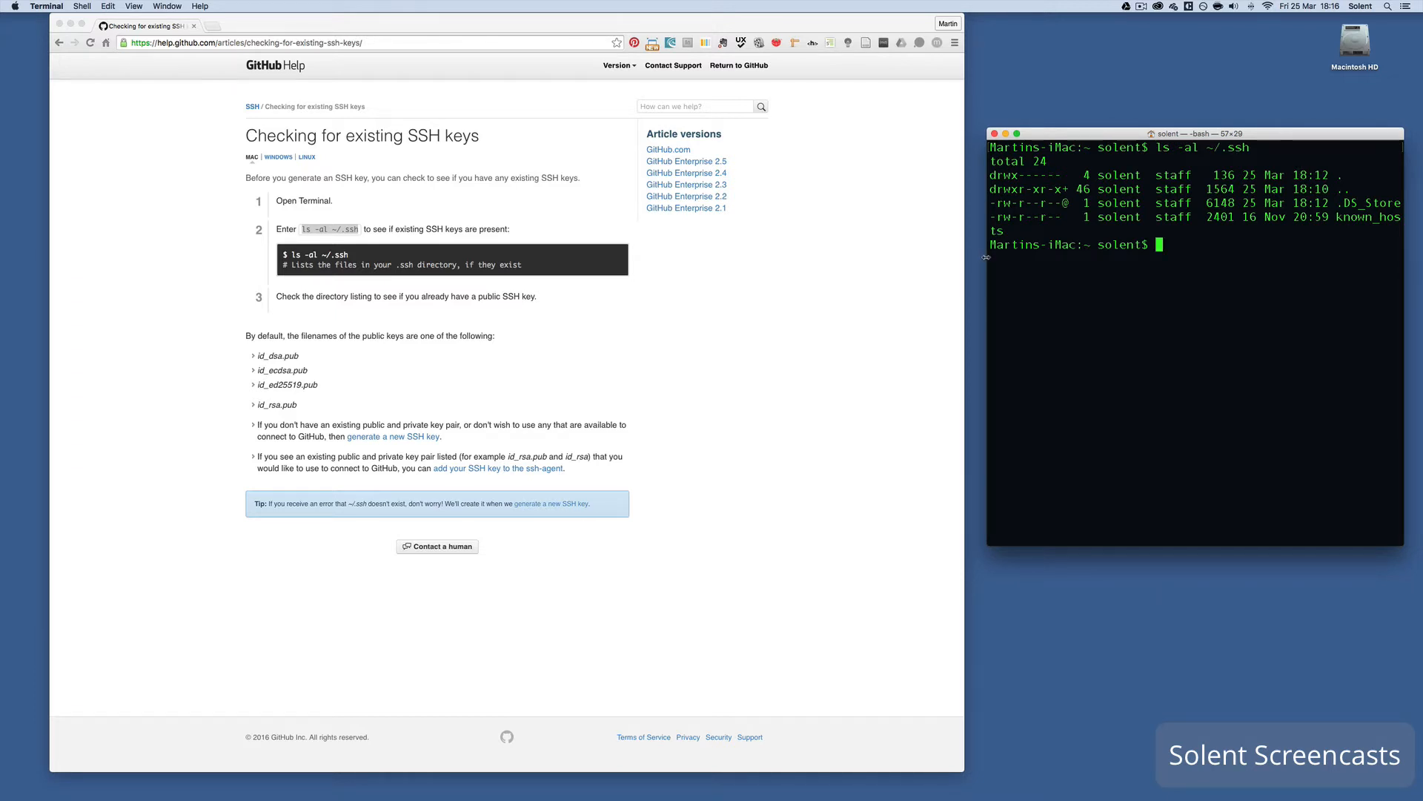
pyautogui.moveTo(986, 257); pyautogui.dragTo(820, 249)
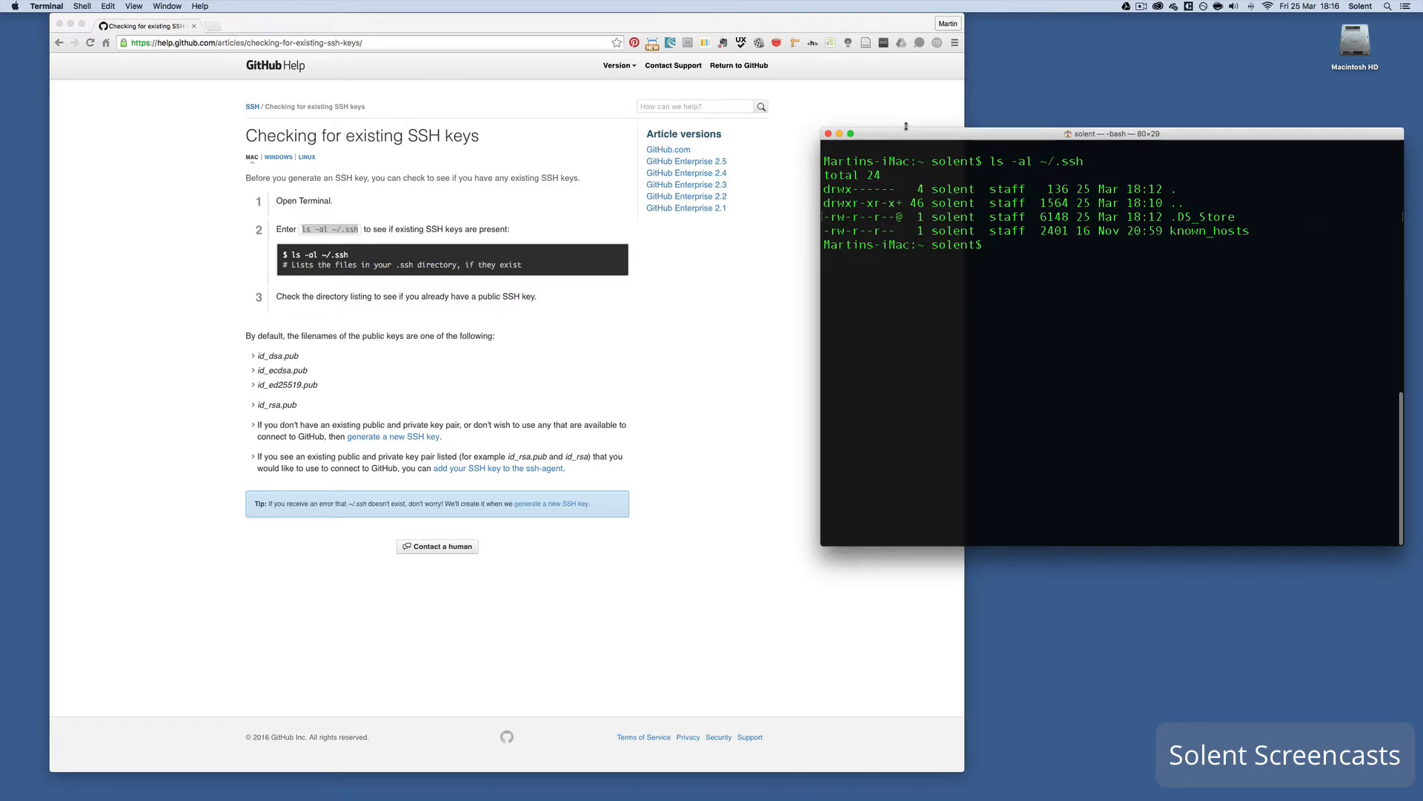
pyautogui.moveTo(906, 127); pyautogui.dragTo(1086, 91)
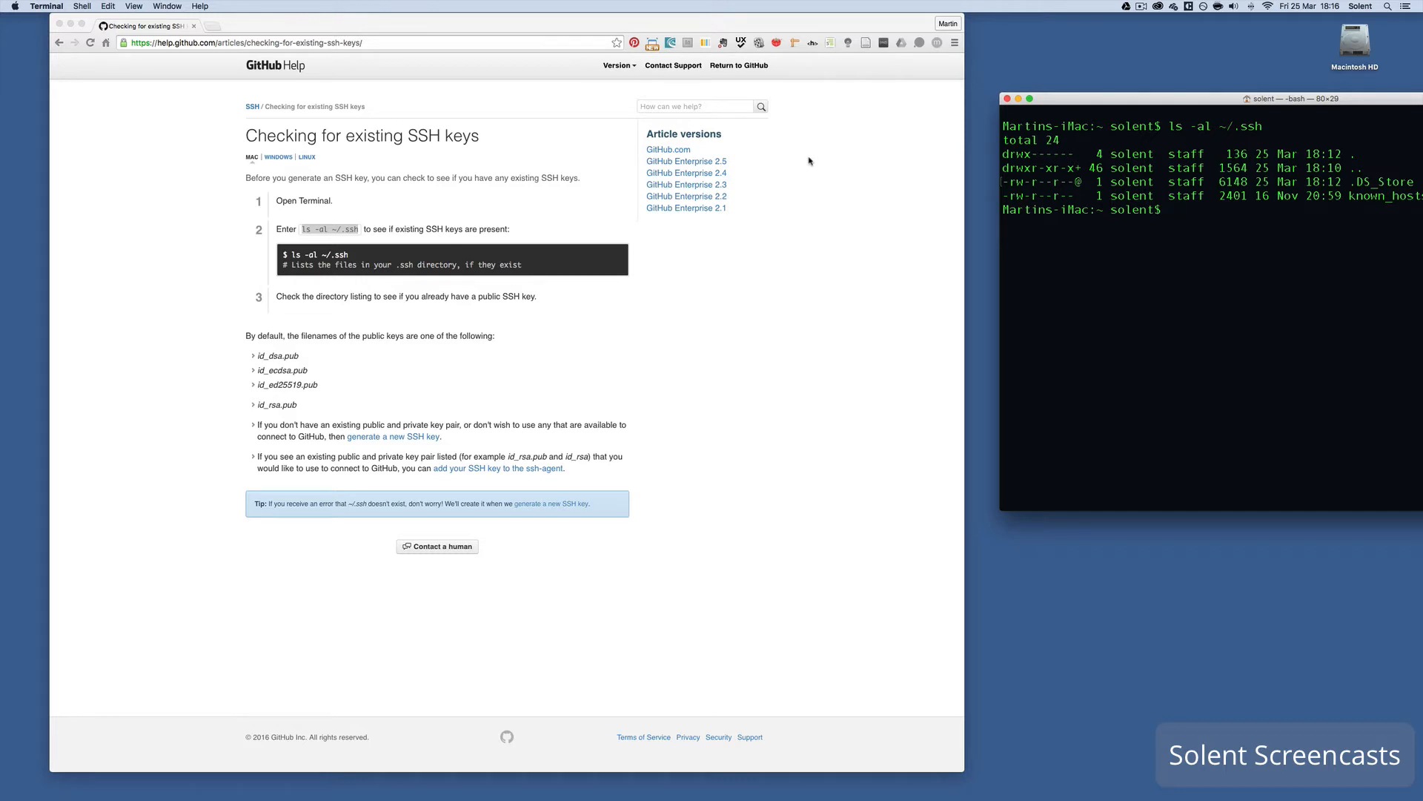
pyautogui.write('clear')
pyautogui.press('Return')
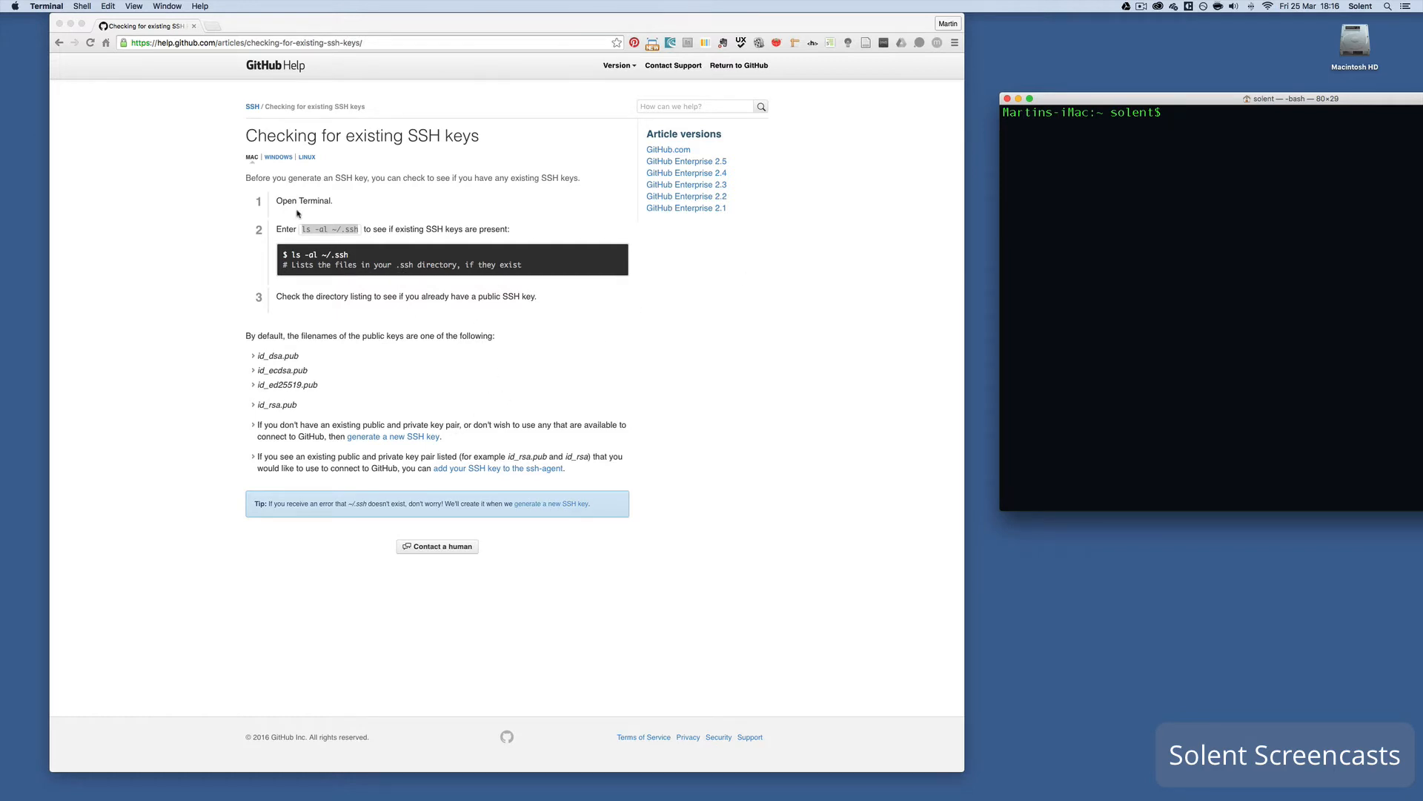
# - Open the 'Generating a new SSH key' guide and copy its ssh-keygen -t rsa -b 4096 -C command
pyautogui.click(386, 443)
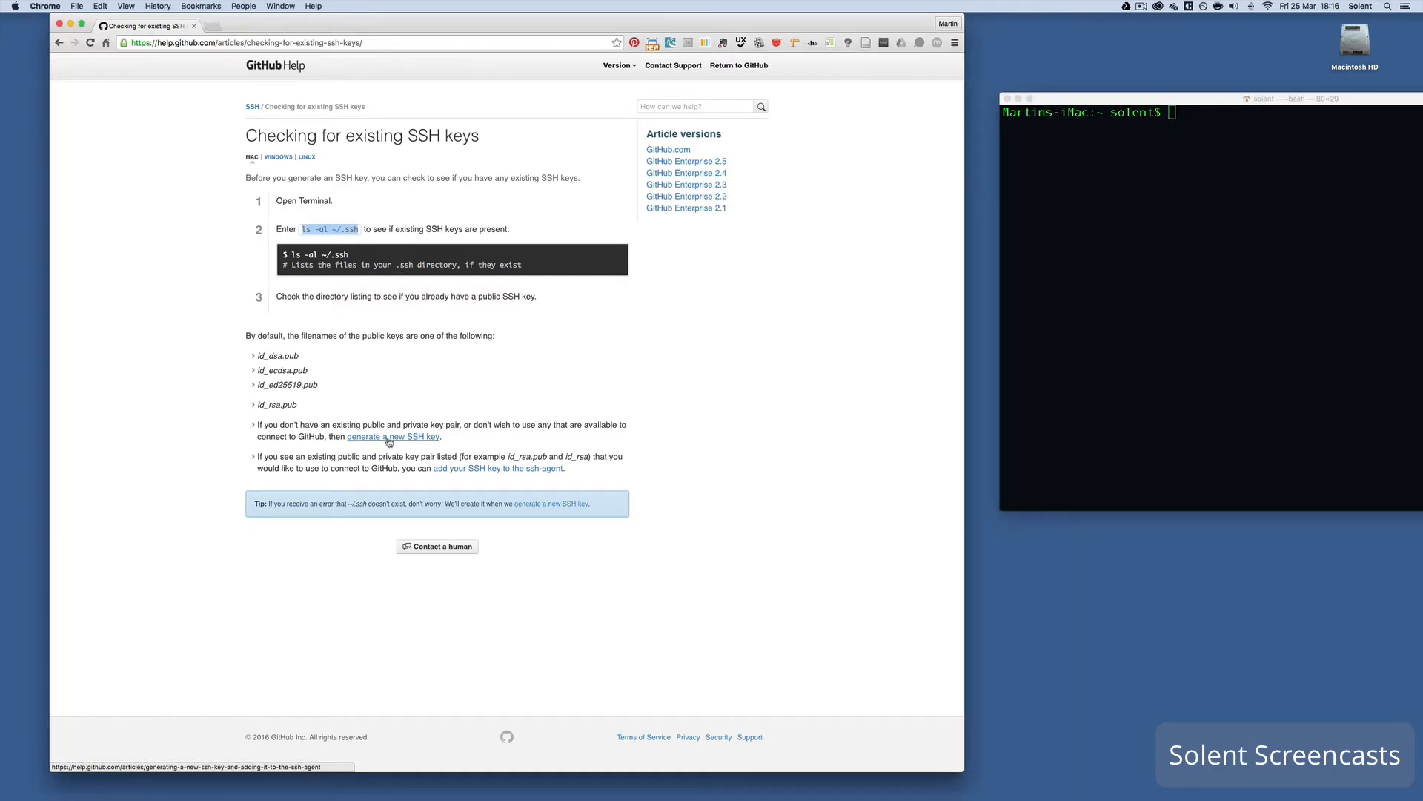
pyautogui.click(387, 443)
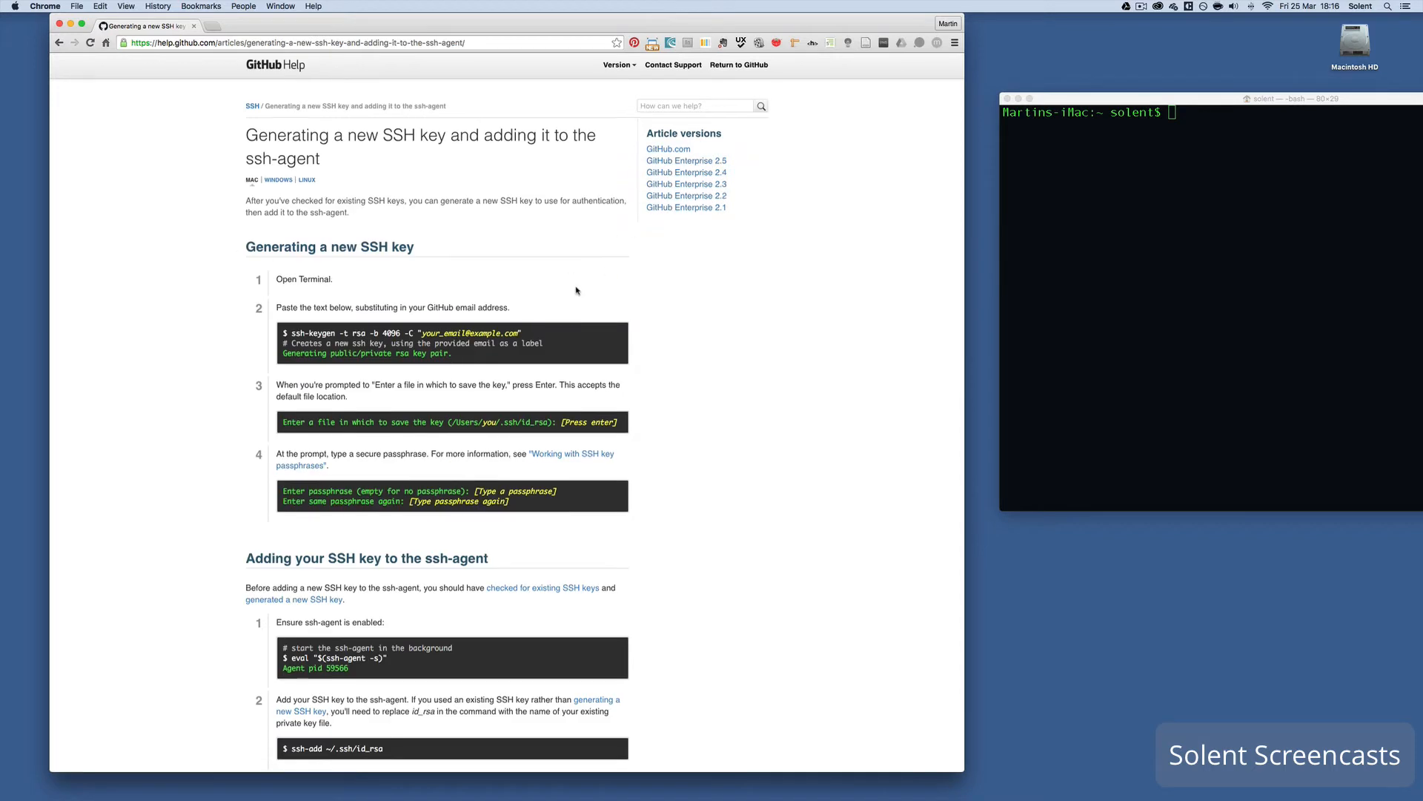
pyautogui.scroll(-2, 576, 290)
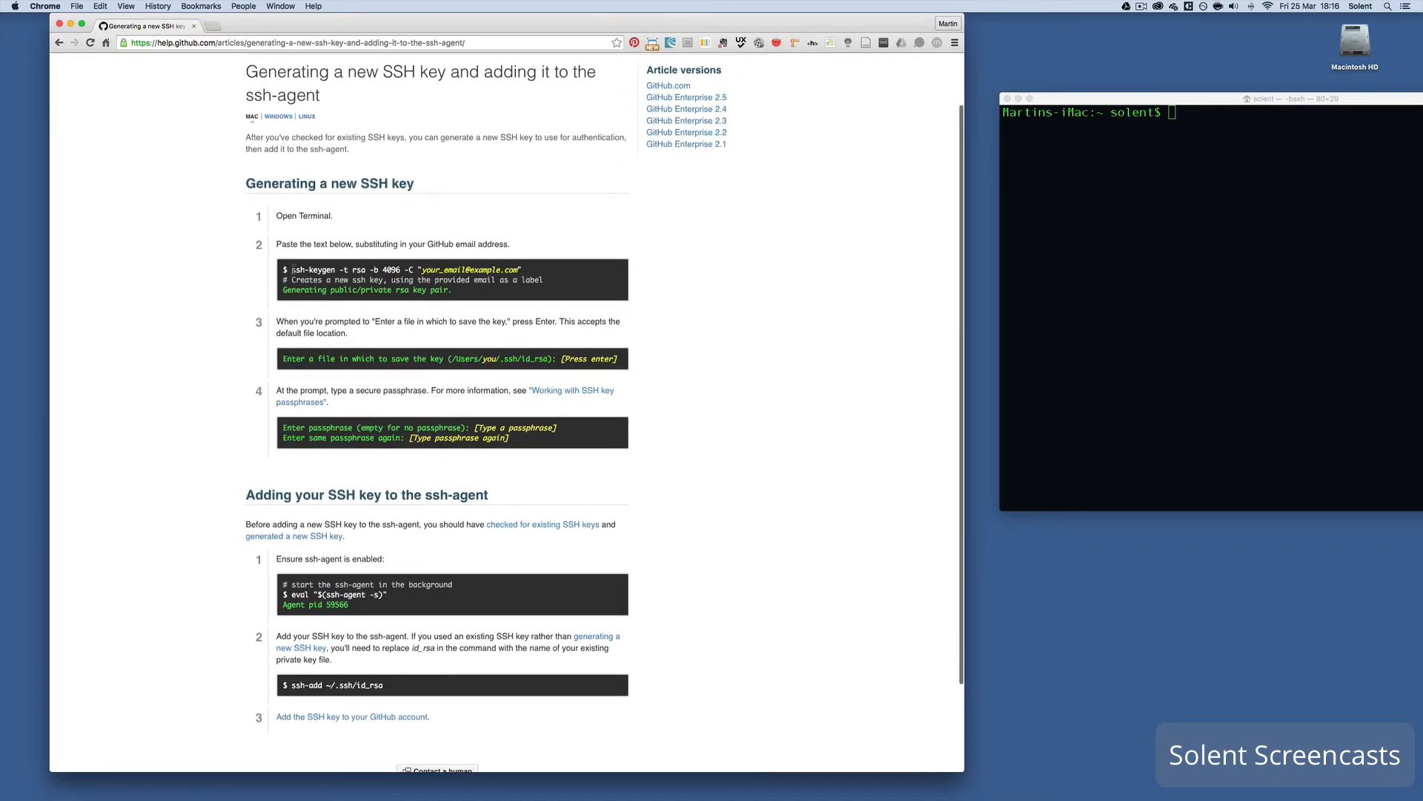
pyautogui.moveTo(292, 270); pyautogui.dragTo(413, 272)
pyautogui.press('super+c')
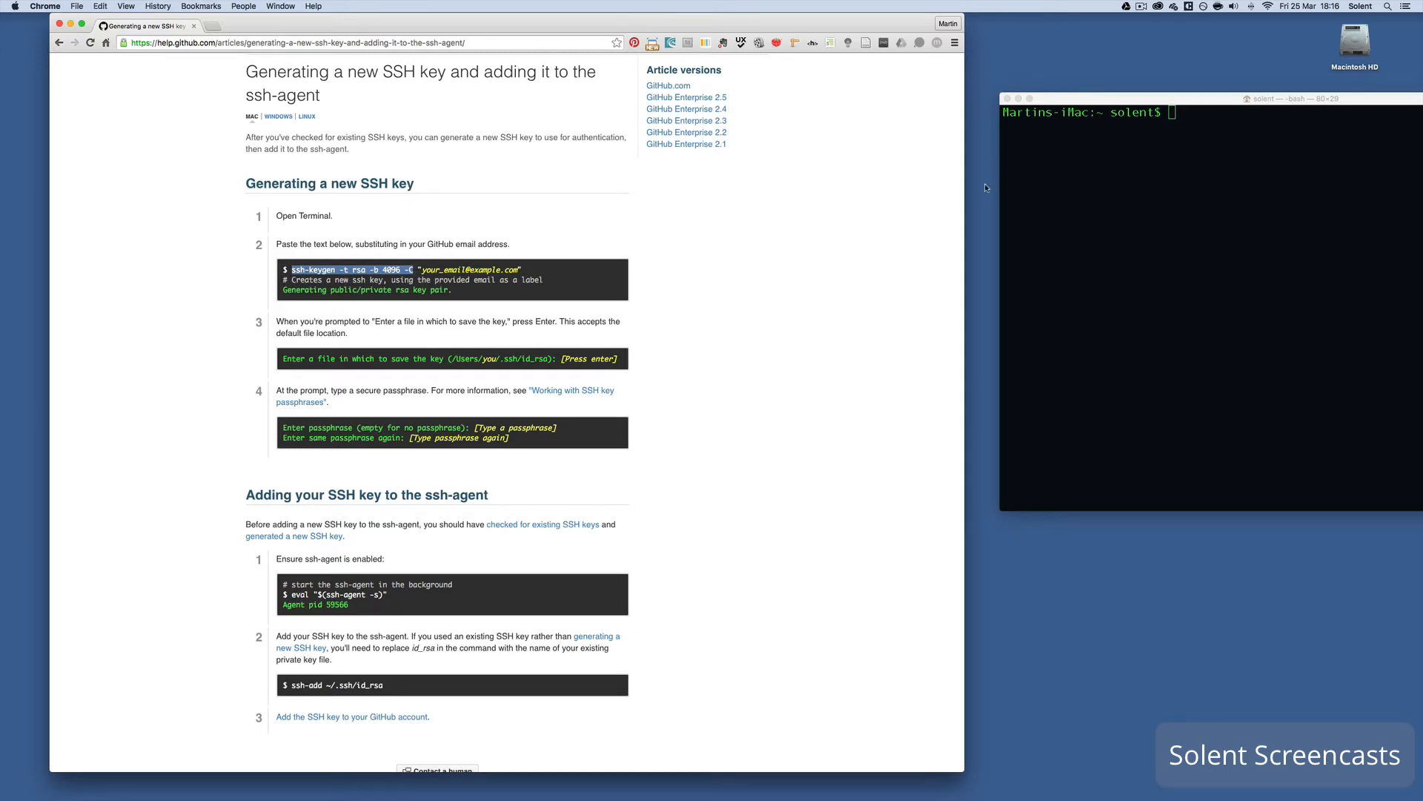
pyautogui.moveTo(1061, 99); pyautogui.dragTo(1002, 91)
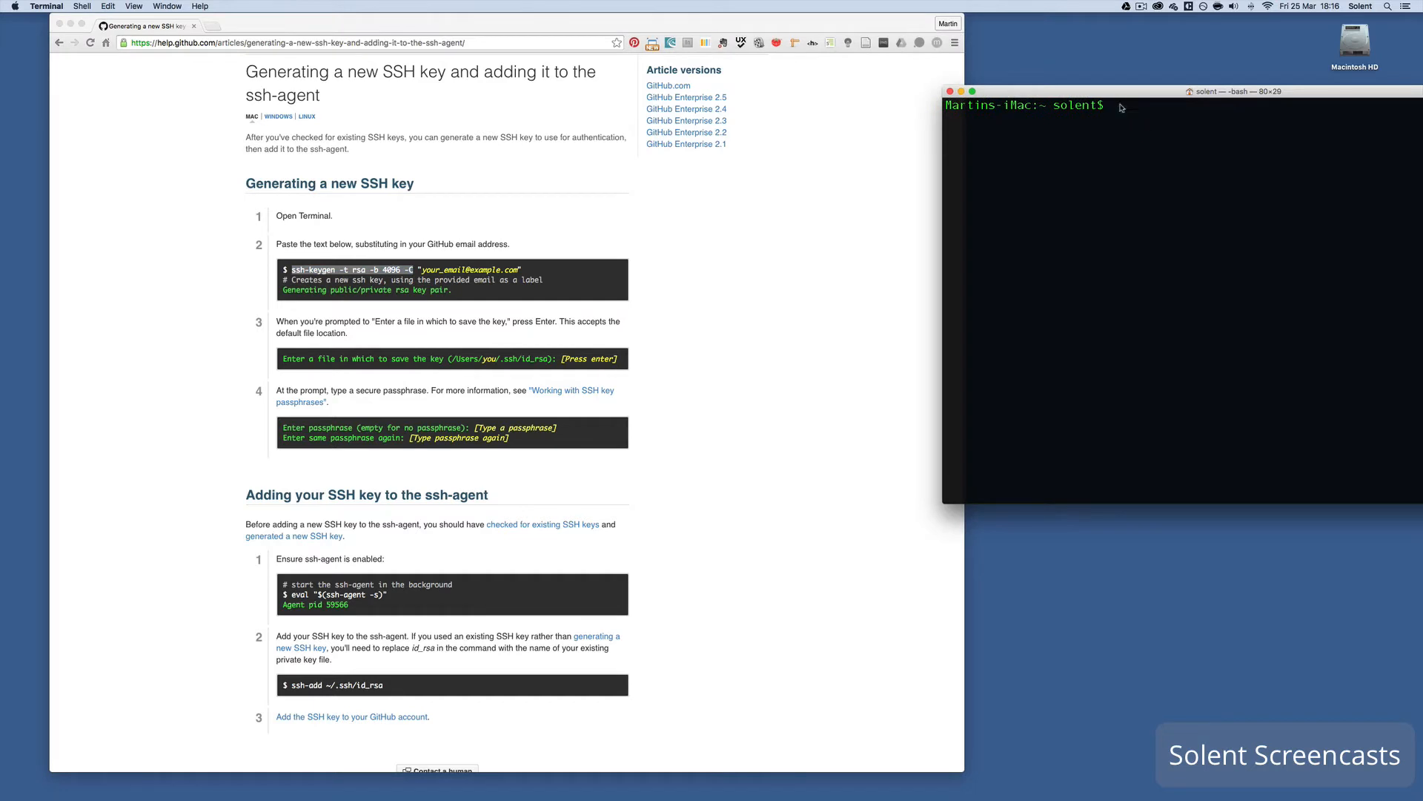
# - Generate a 4096-bit RSA key with ssh-keygen and the account e-mail, keeping the default id_rsa location
pyautogui.press('super+v')
pyautogui.write('"')
pyautogui.moveTo(1158, 94); pyautogui.dragTo(807, 102)
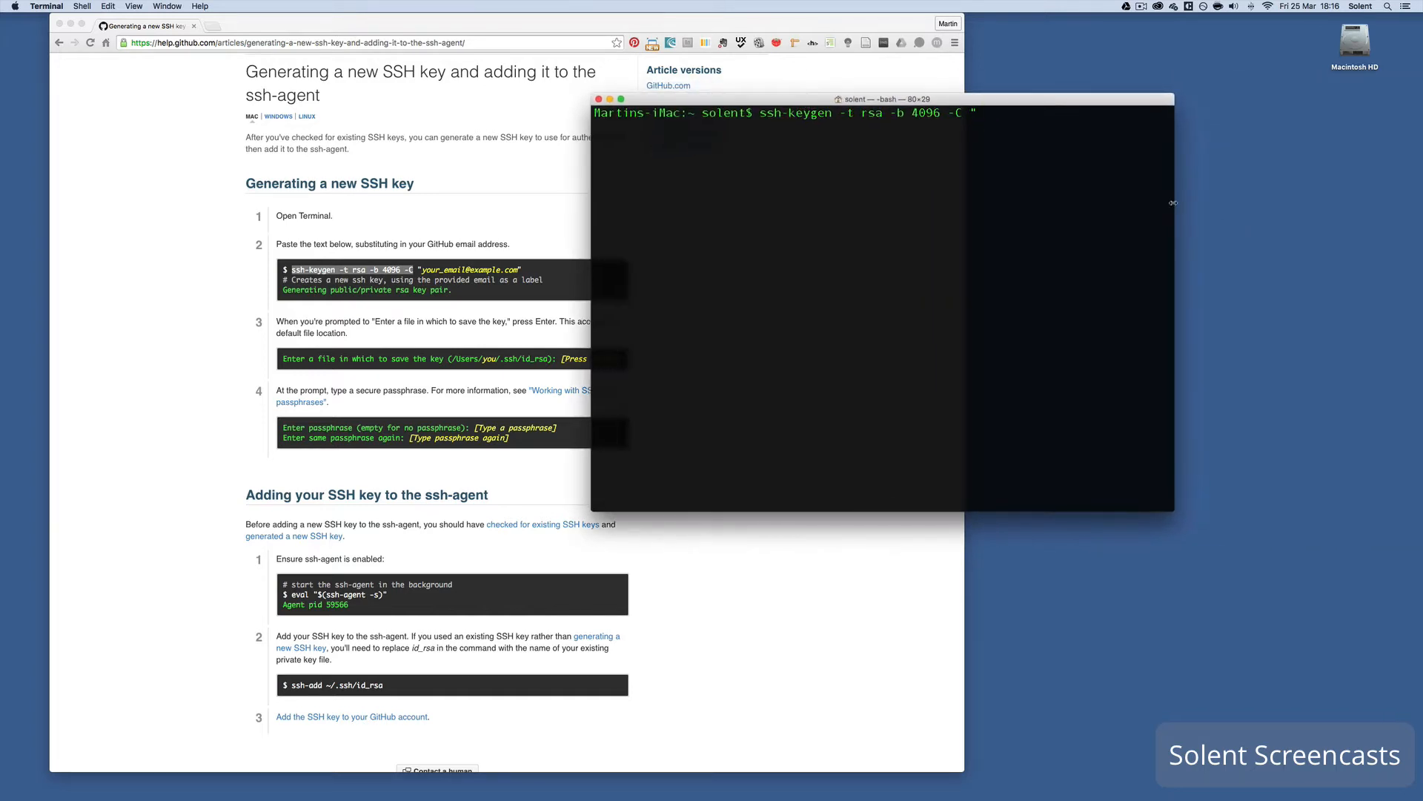
pyautogui.moveTo(1177, 203); pyautogui.dragTo(1383, 204)
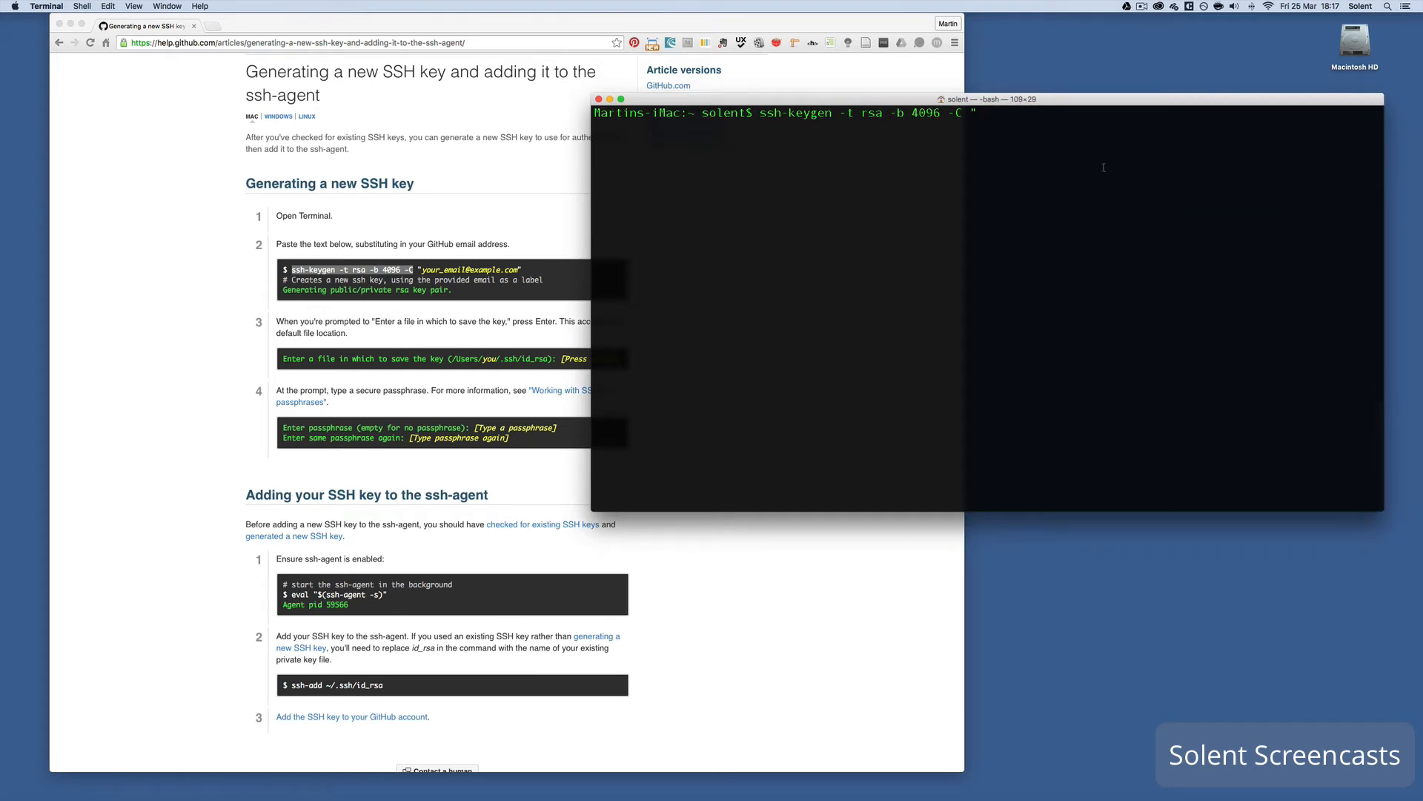
pyautogui.write('mar')
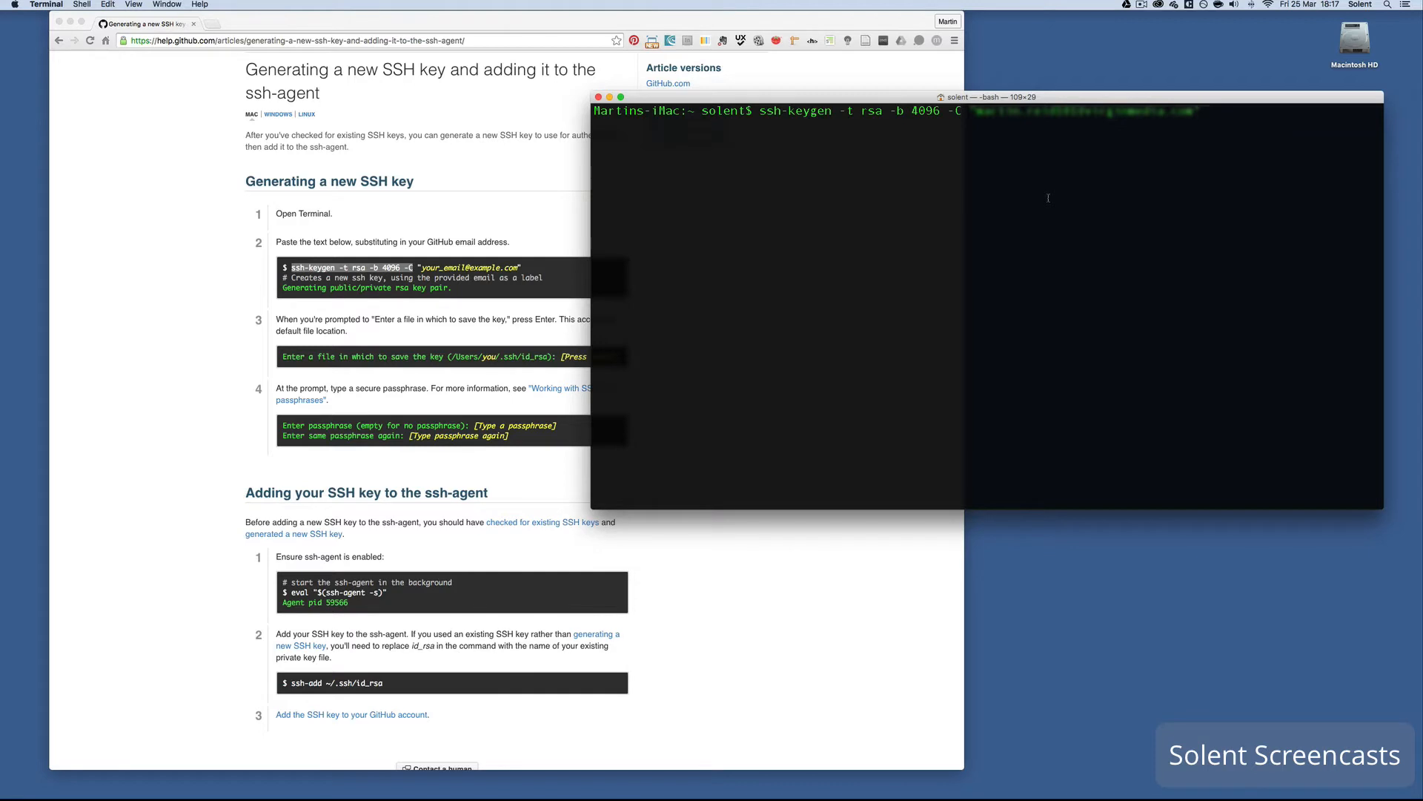
pyautogui.press('Return')
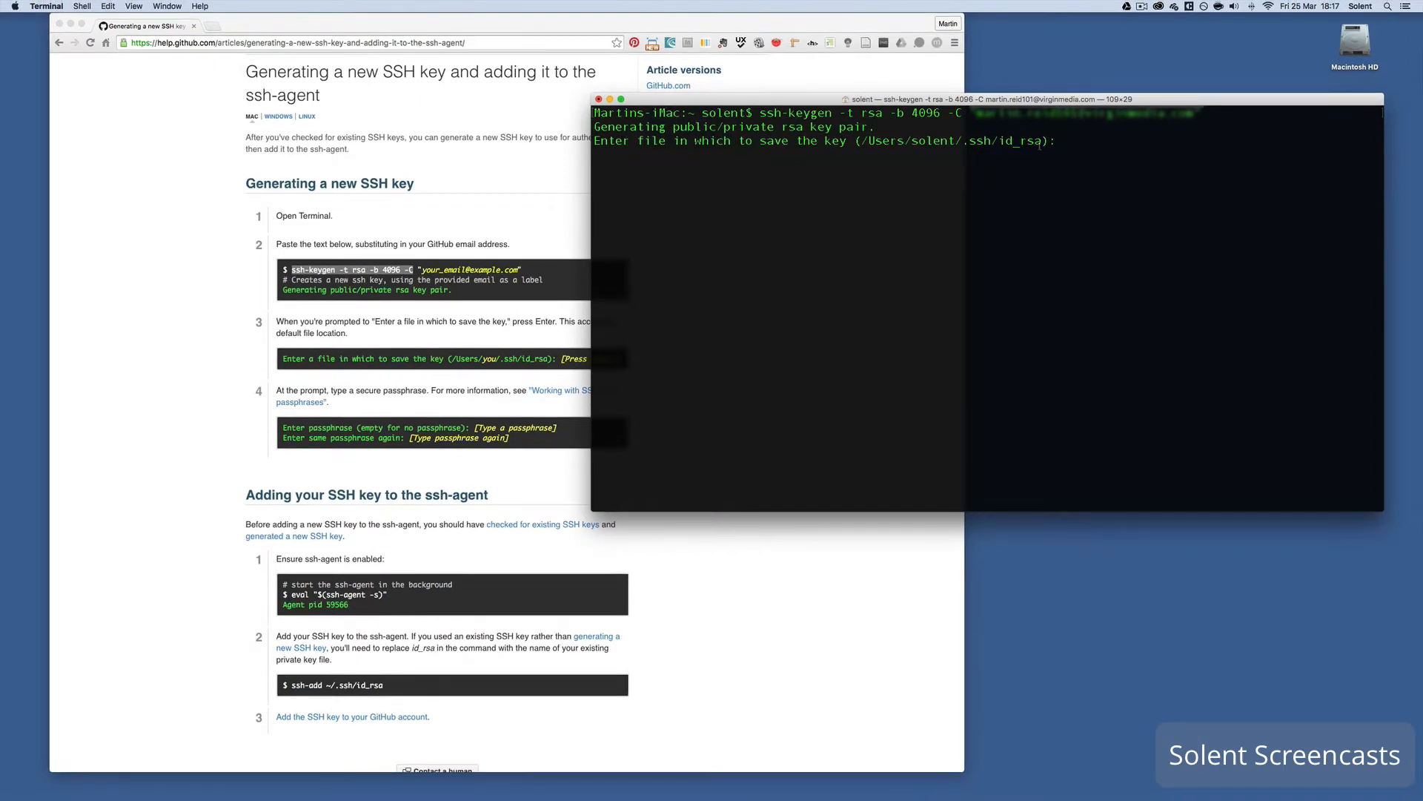
pyautogui.press('Return')
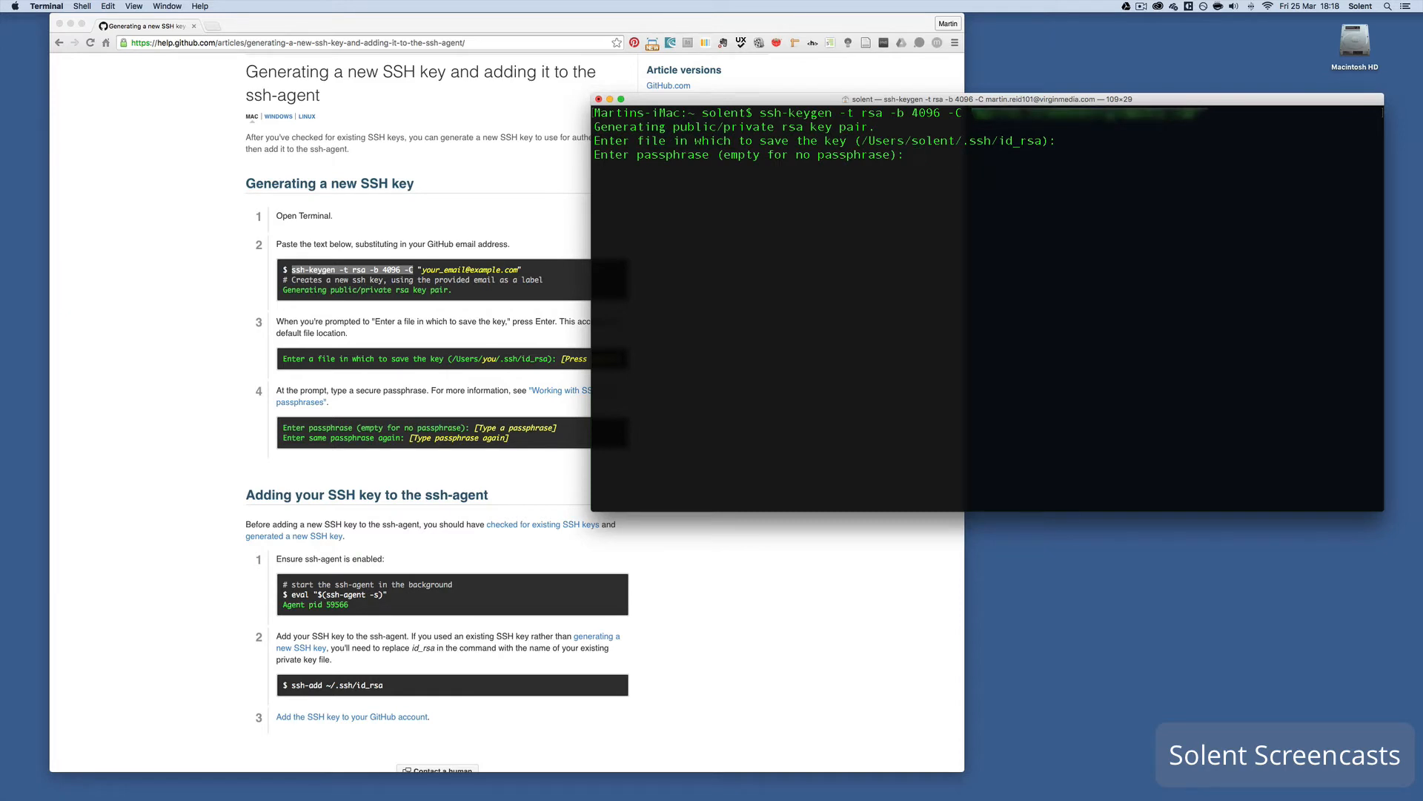
pyautogui.press('Return')
pyautogui.press('Return')
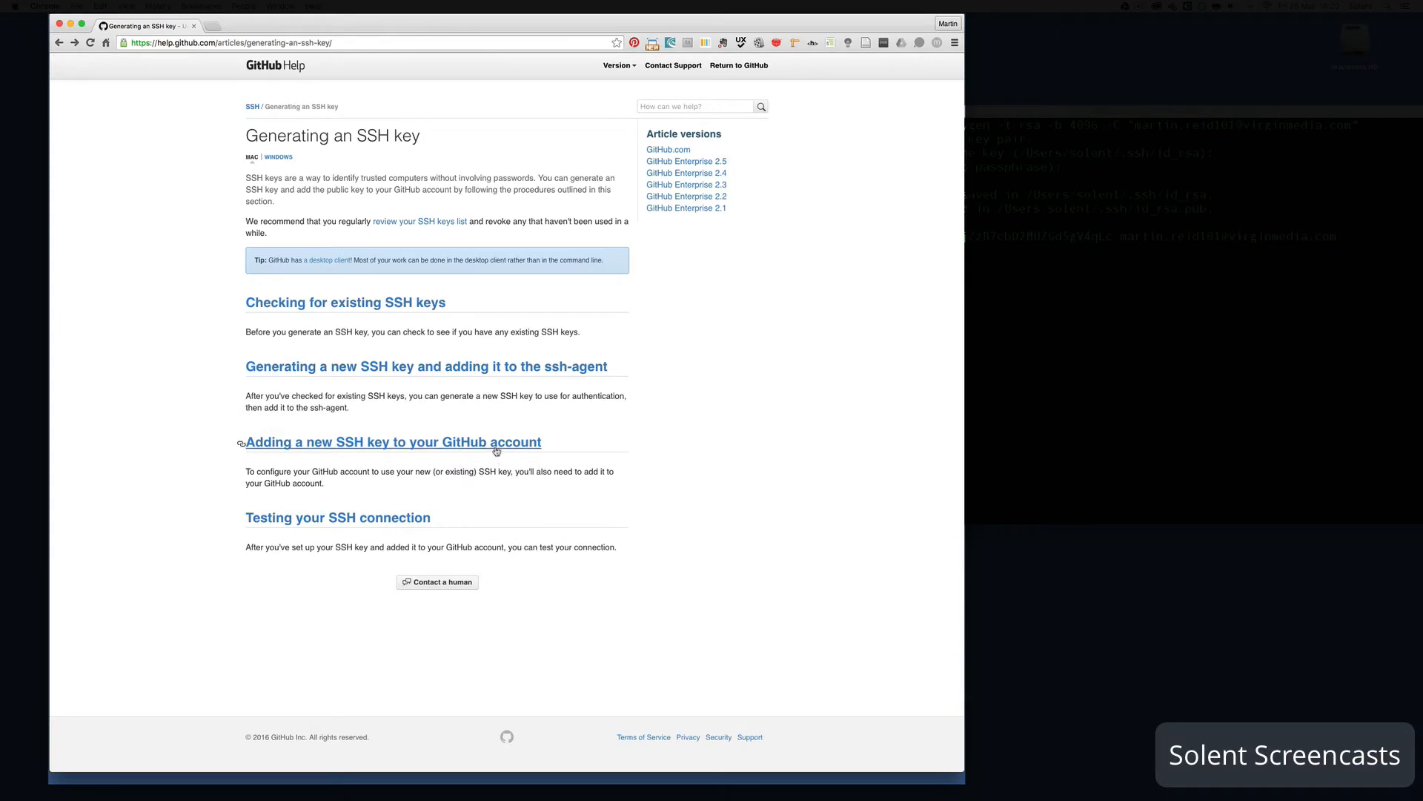
# - Open 'Adding a new SSH key to your GitHub account' and copy its pbcopy command
pyautogui.click(497, 443)
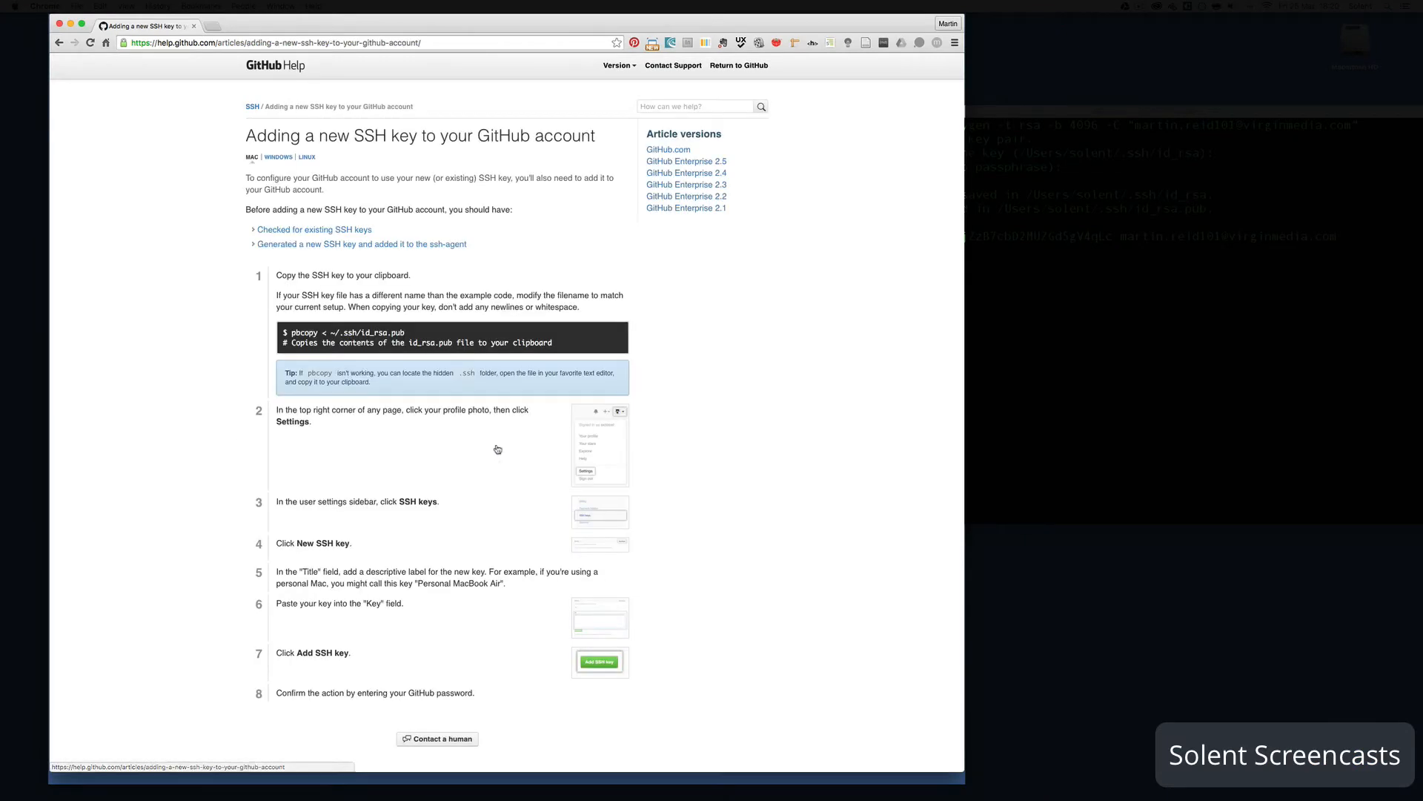
pyautogui.scroll(-1, 489, 474)
pyautogui.scroll(-2, 488, 475)
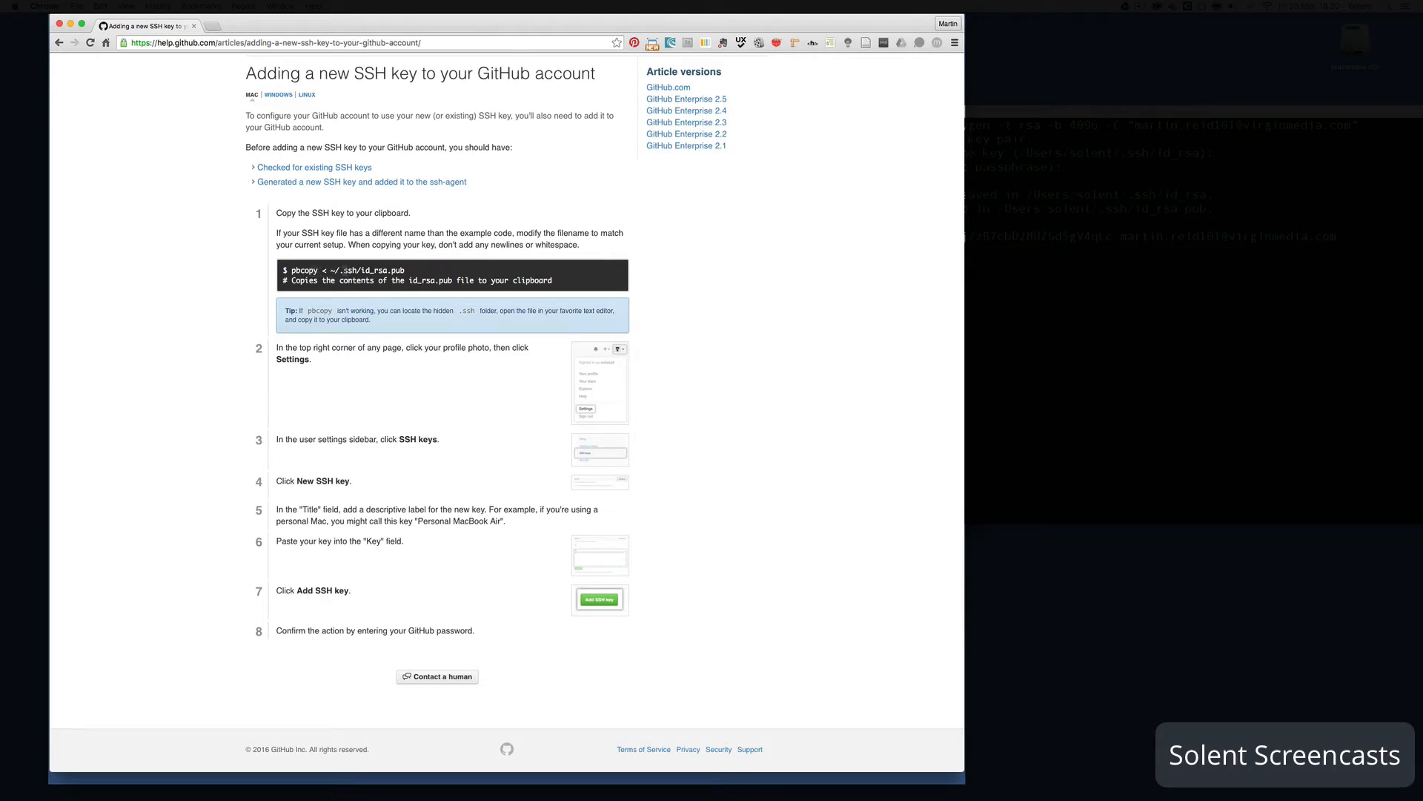
pyautogui.moveTo(292, 269); pyautogui.dragTo(407, 270)
pyautogui.press('super+c')
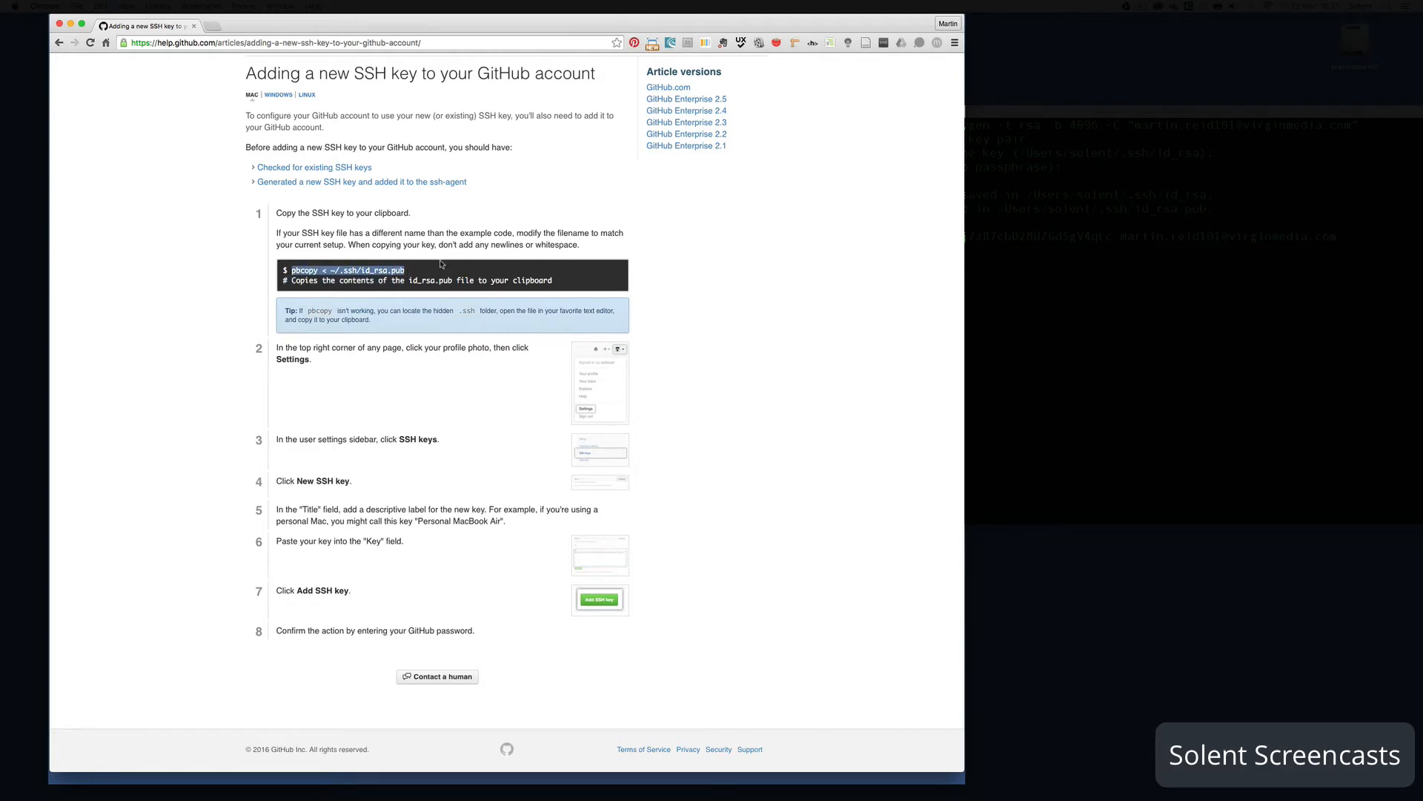
pyautogui.click(1020, 349)
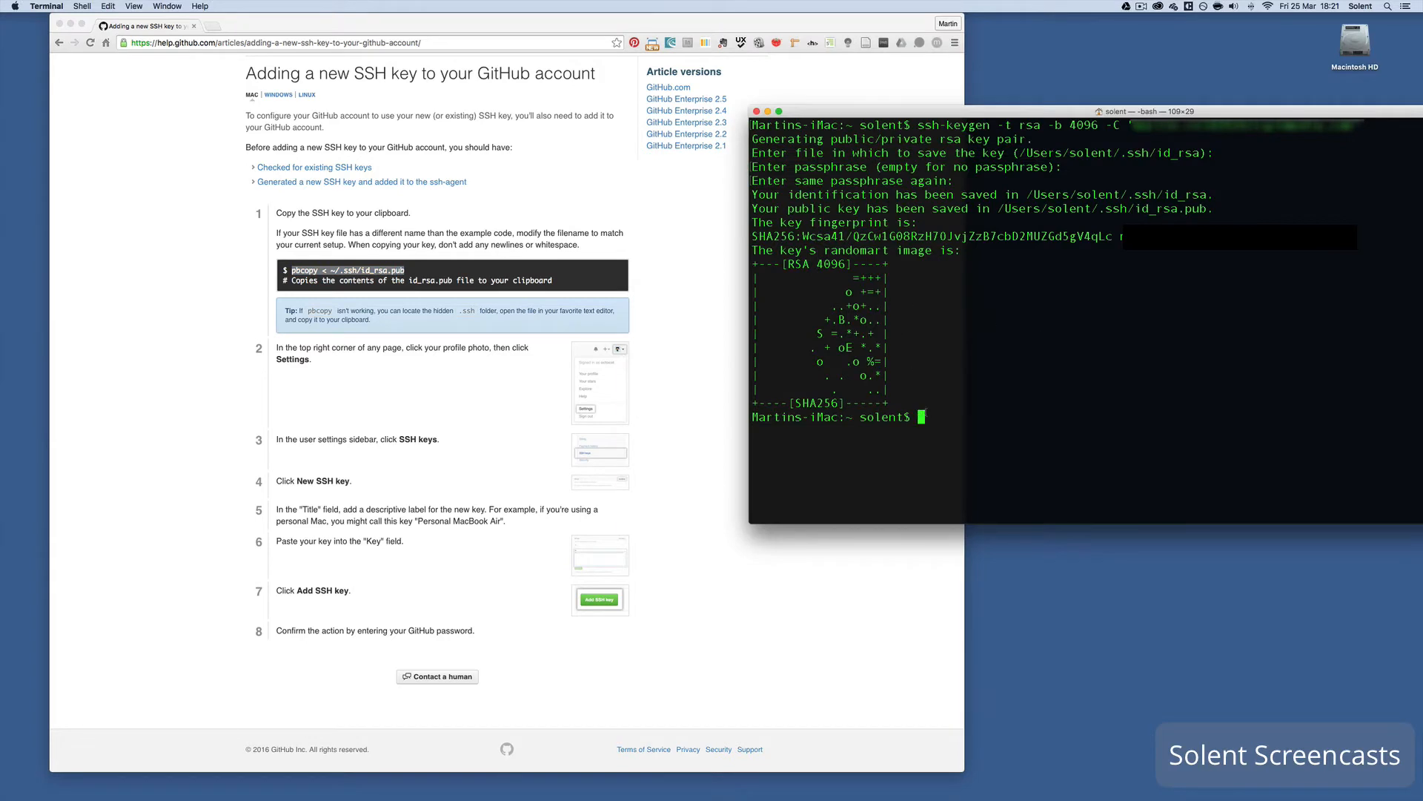
# - Copy the public key with pbcopy < ~/.ssh/id_rsa.pub and open GitHub's SSH keys settings
pyautogui.press('super+v')
pyautogui.press('Return')
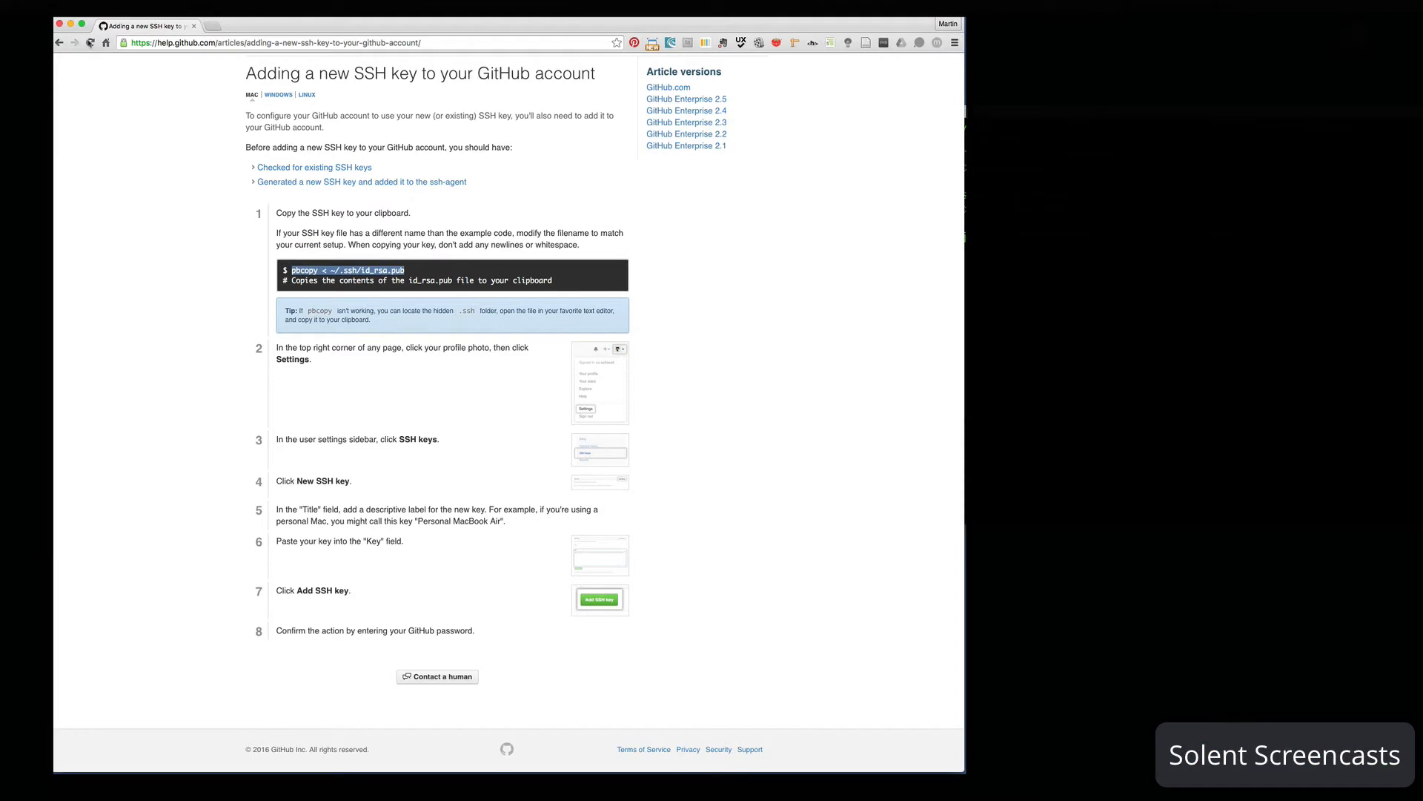
pyautogui.click(60, 43)
pyautogui.click(60, 44)
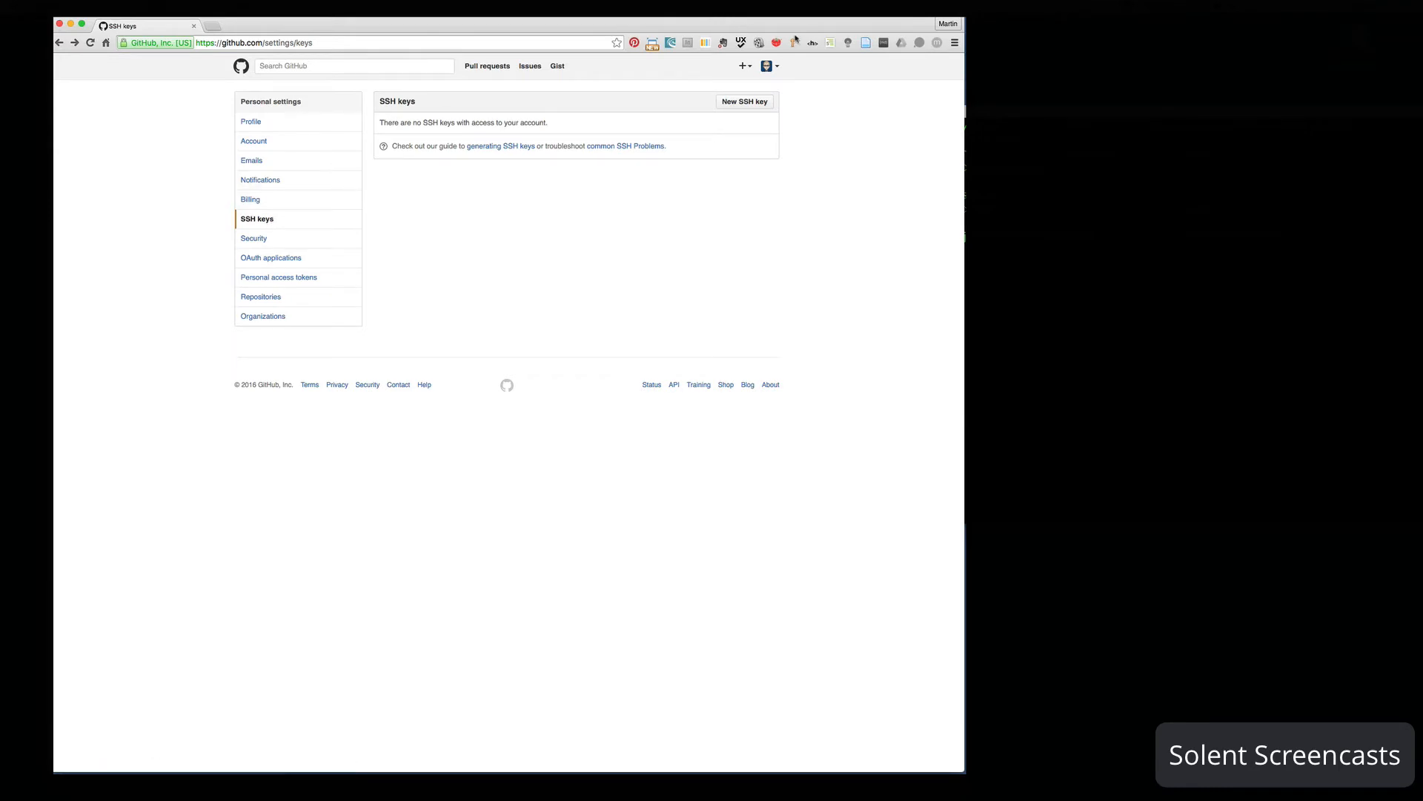
# - Add the copied public key to the GitHub account as a new SSH key titled iMac27
pyautogui.click(776, 67)
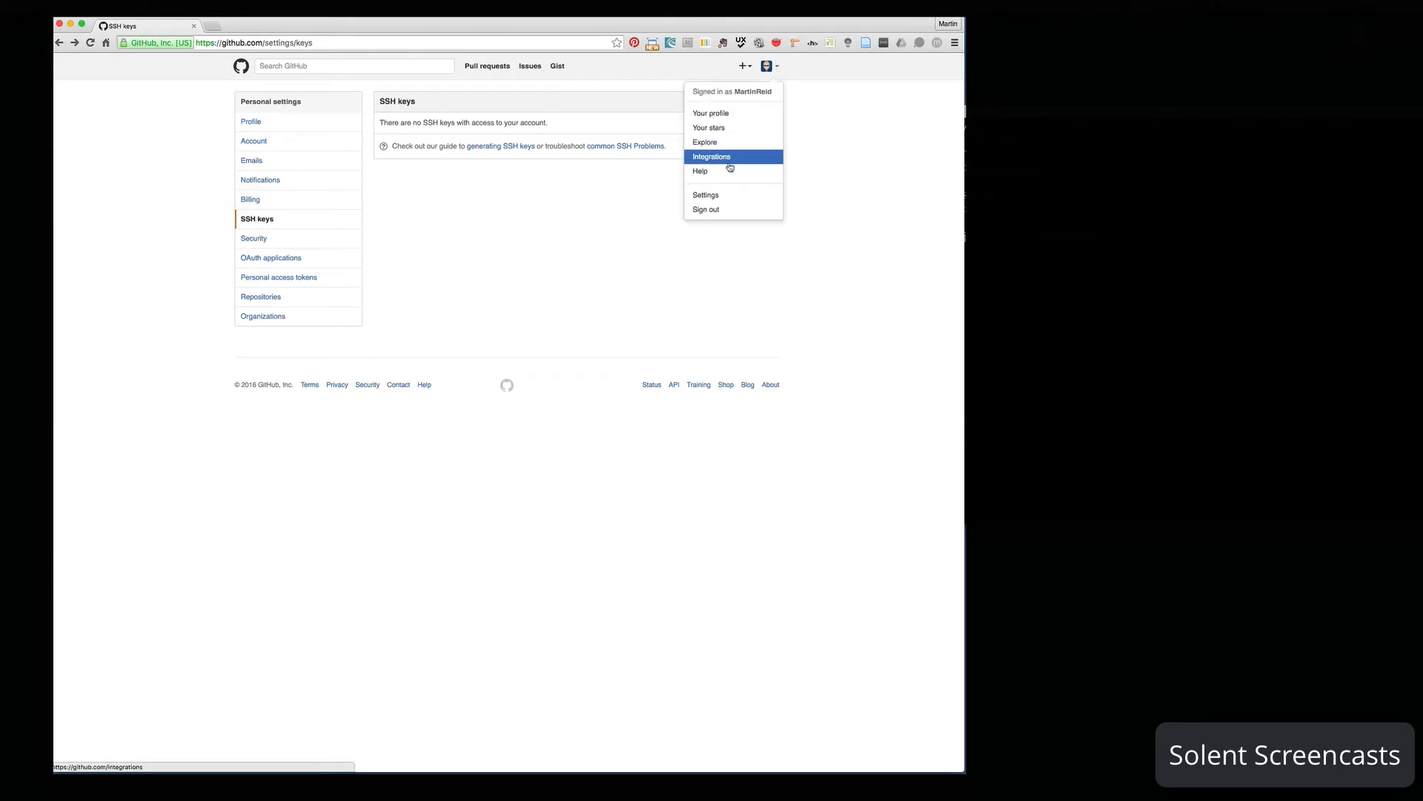
pyautogui.click(268, 220)
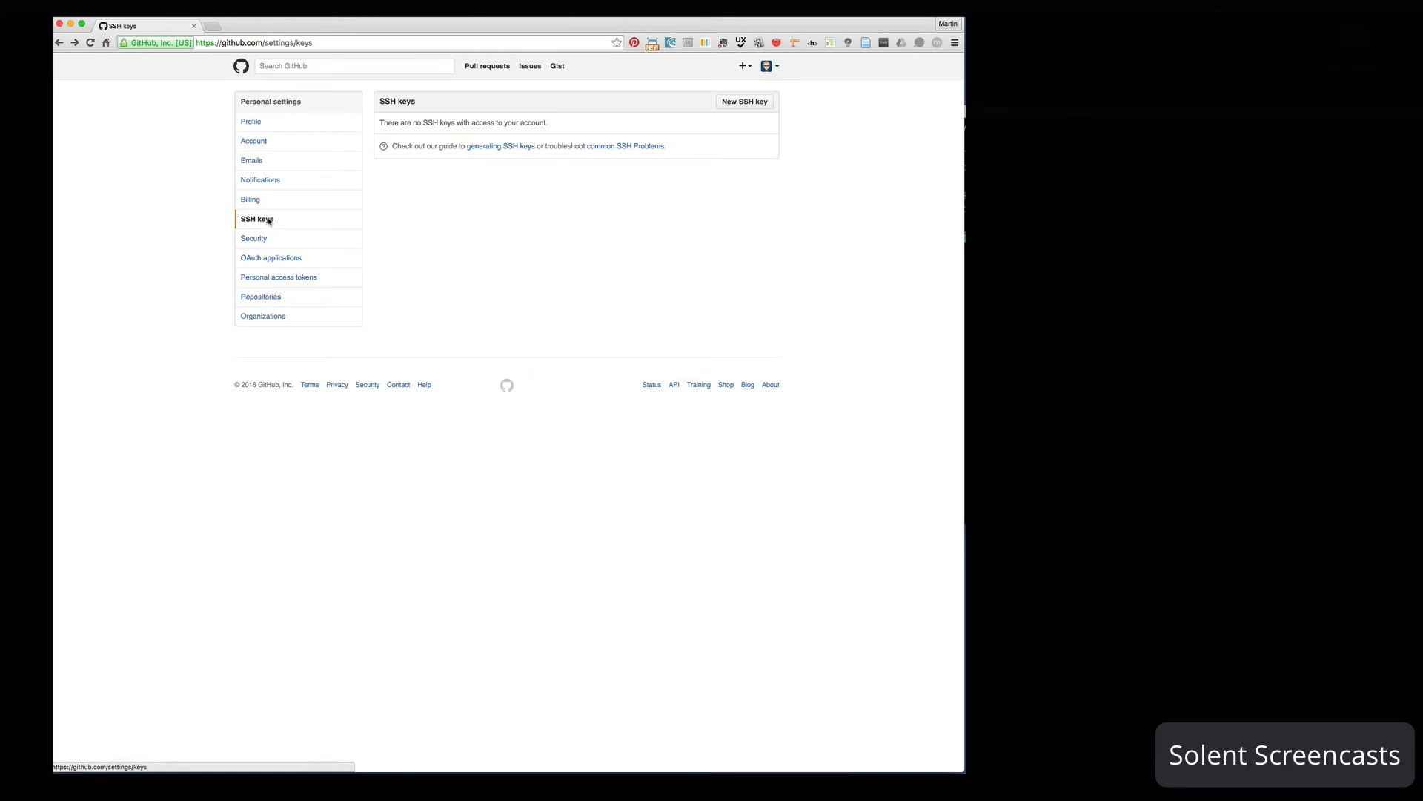
pyautogui.click(741, 103)
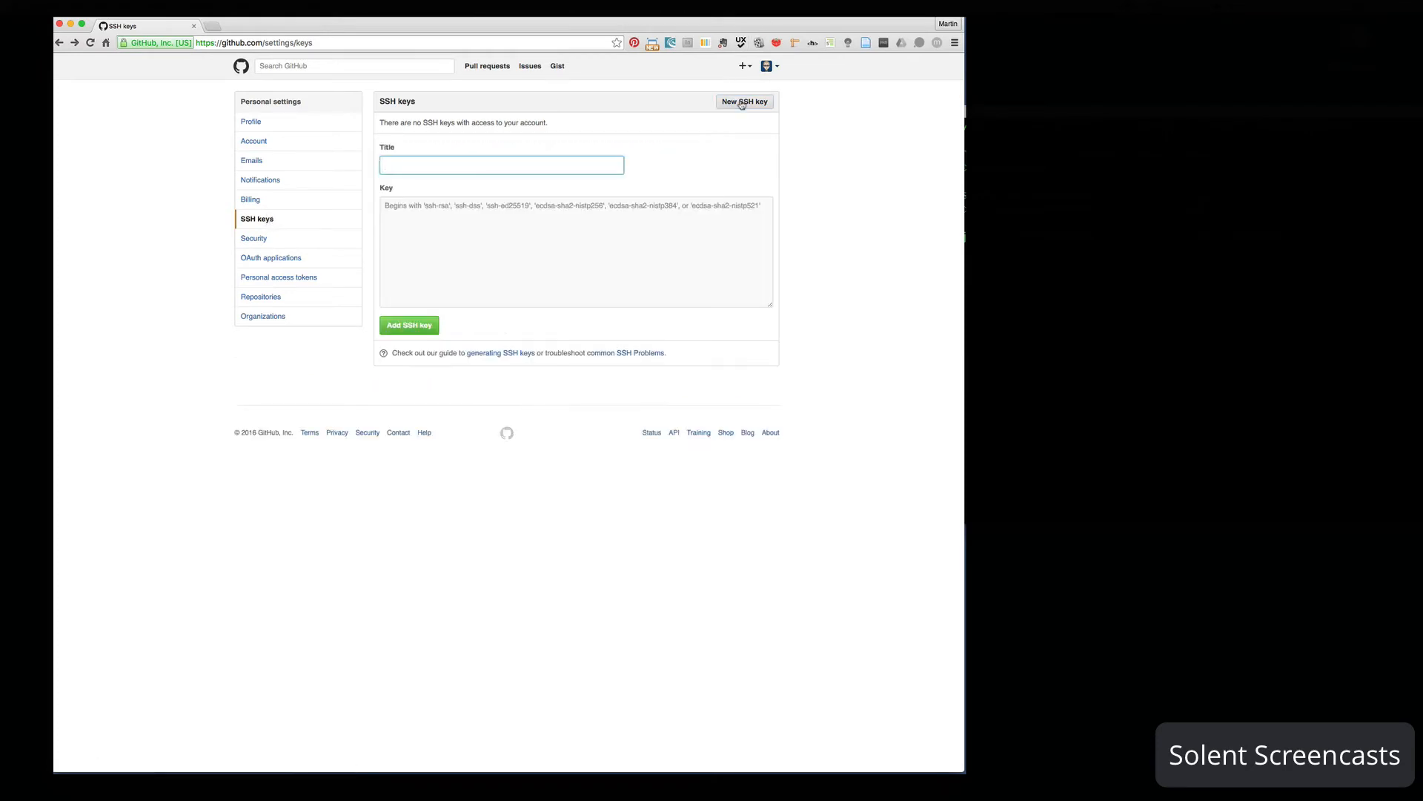
pyautogui.click(407, 168)
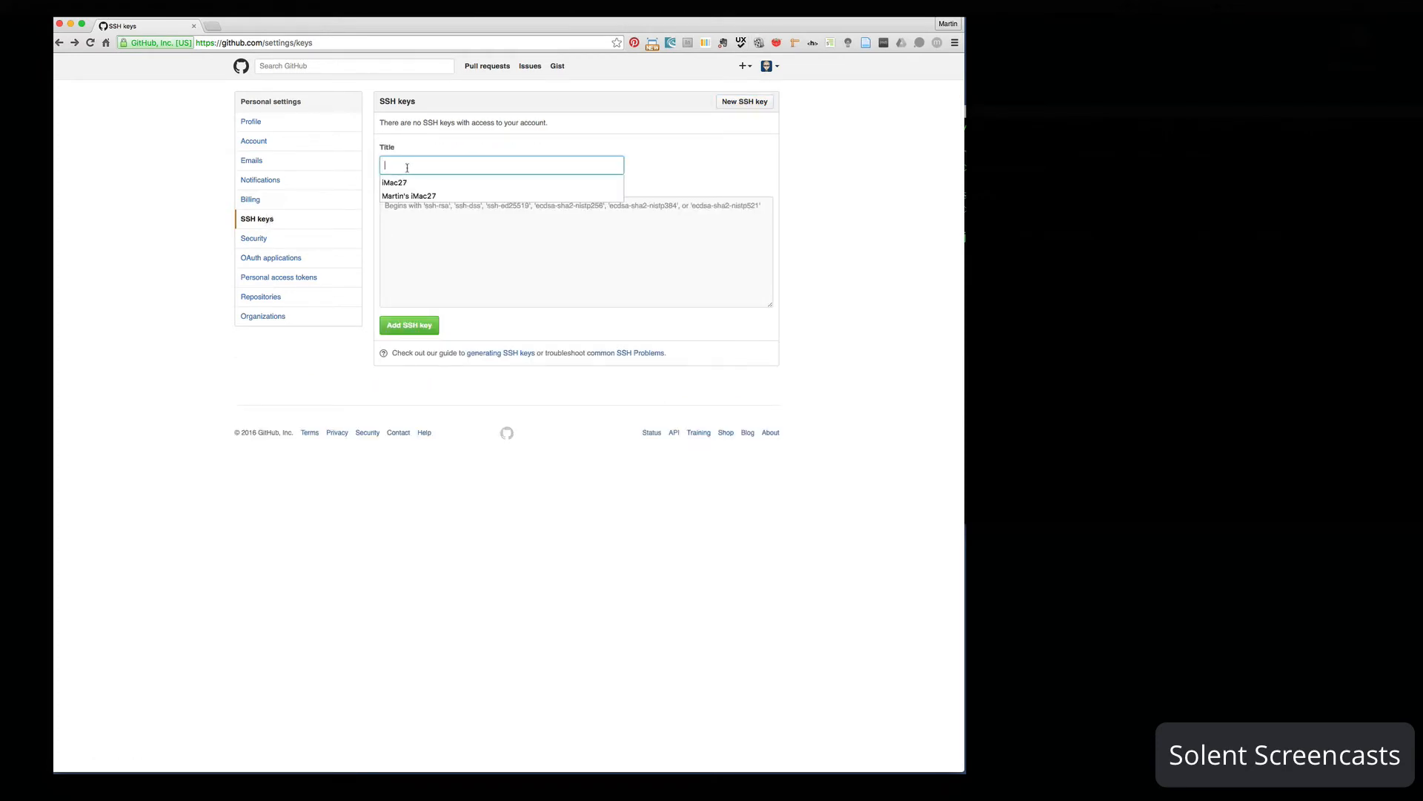
pyautogui.click(413, 183)
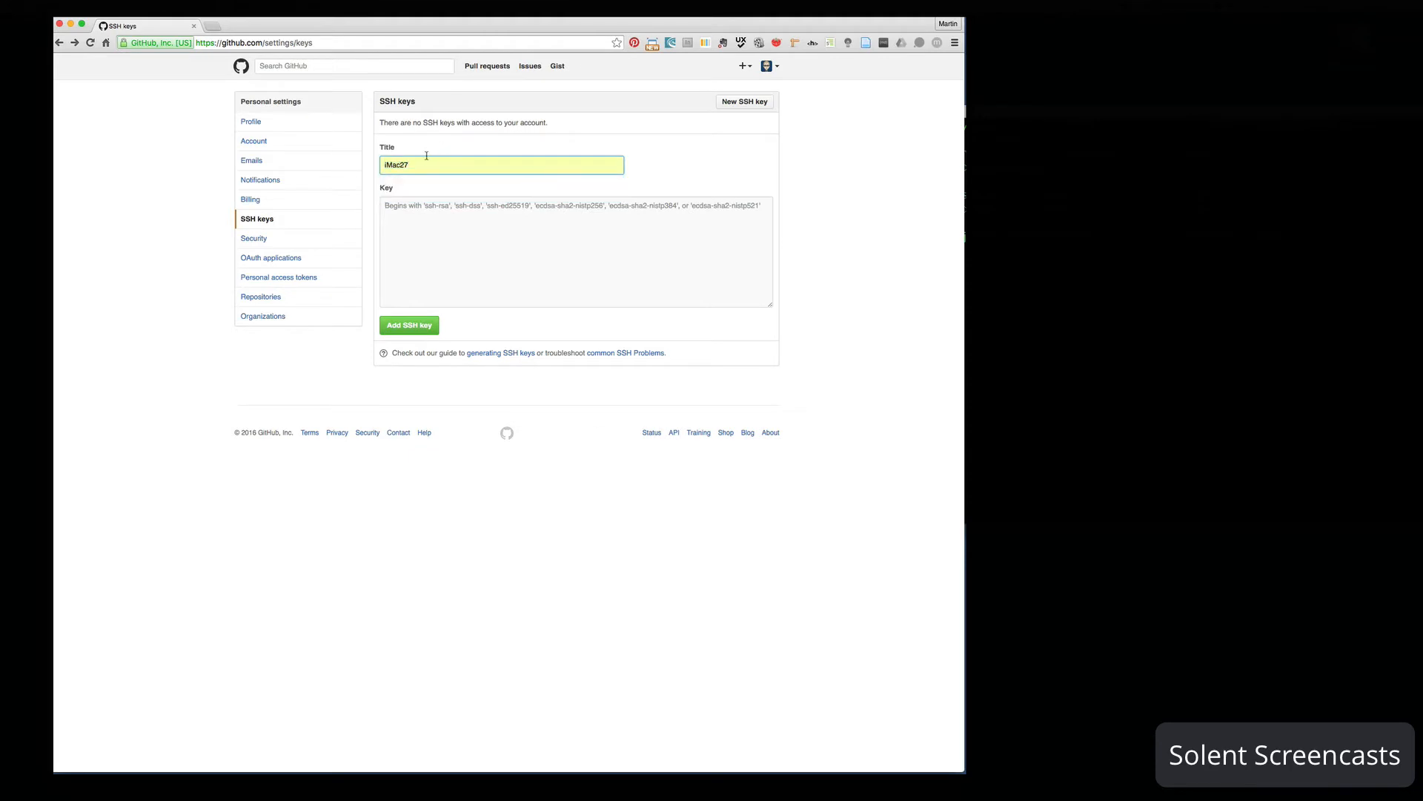
pyautogui.click(401, 221)
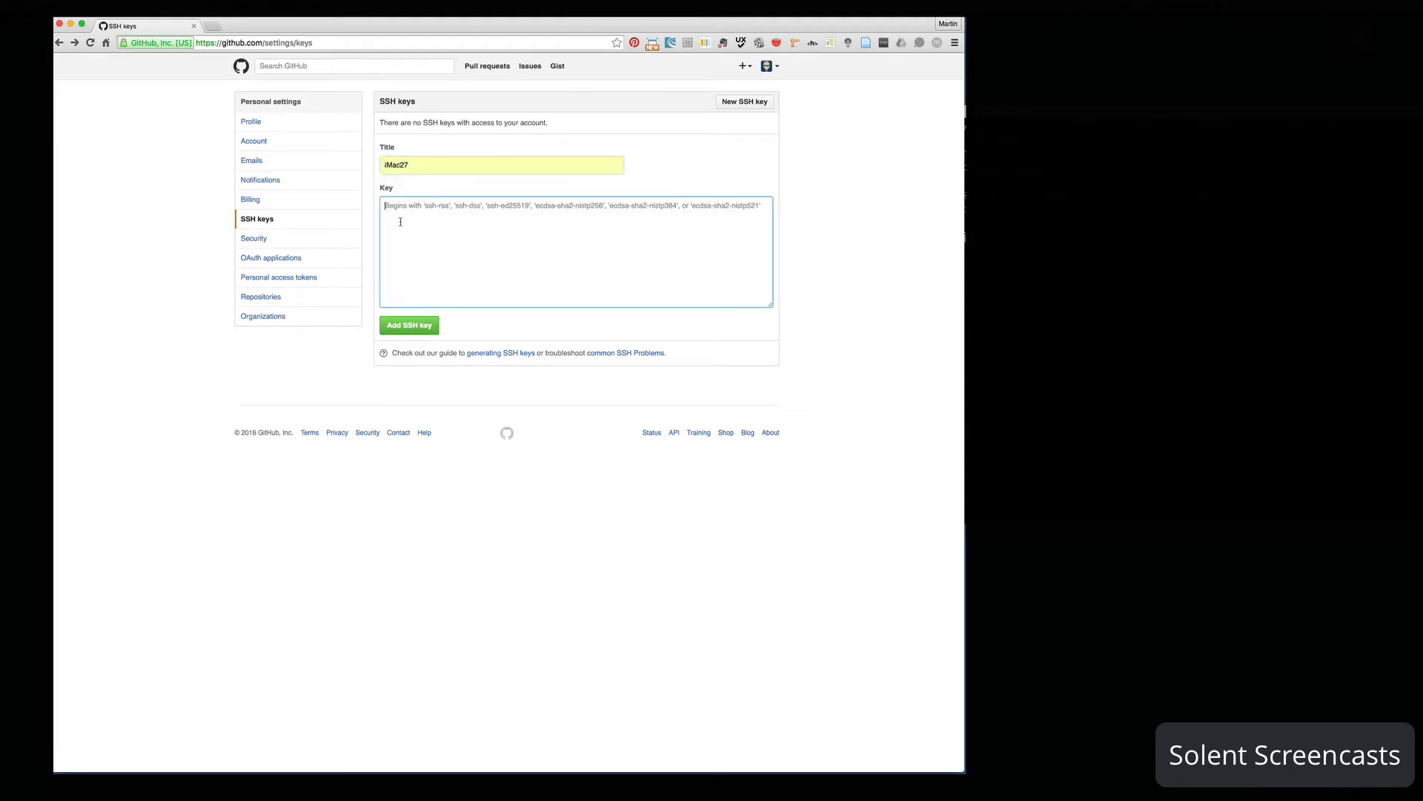
pyautogui.press('super+v')
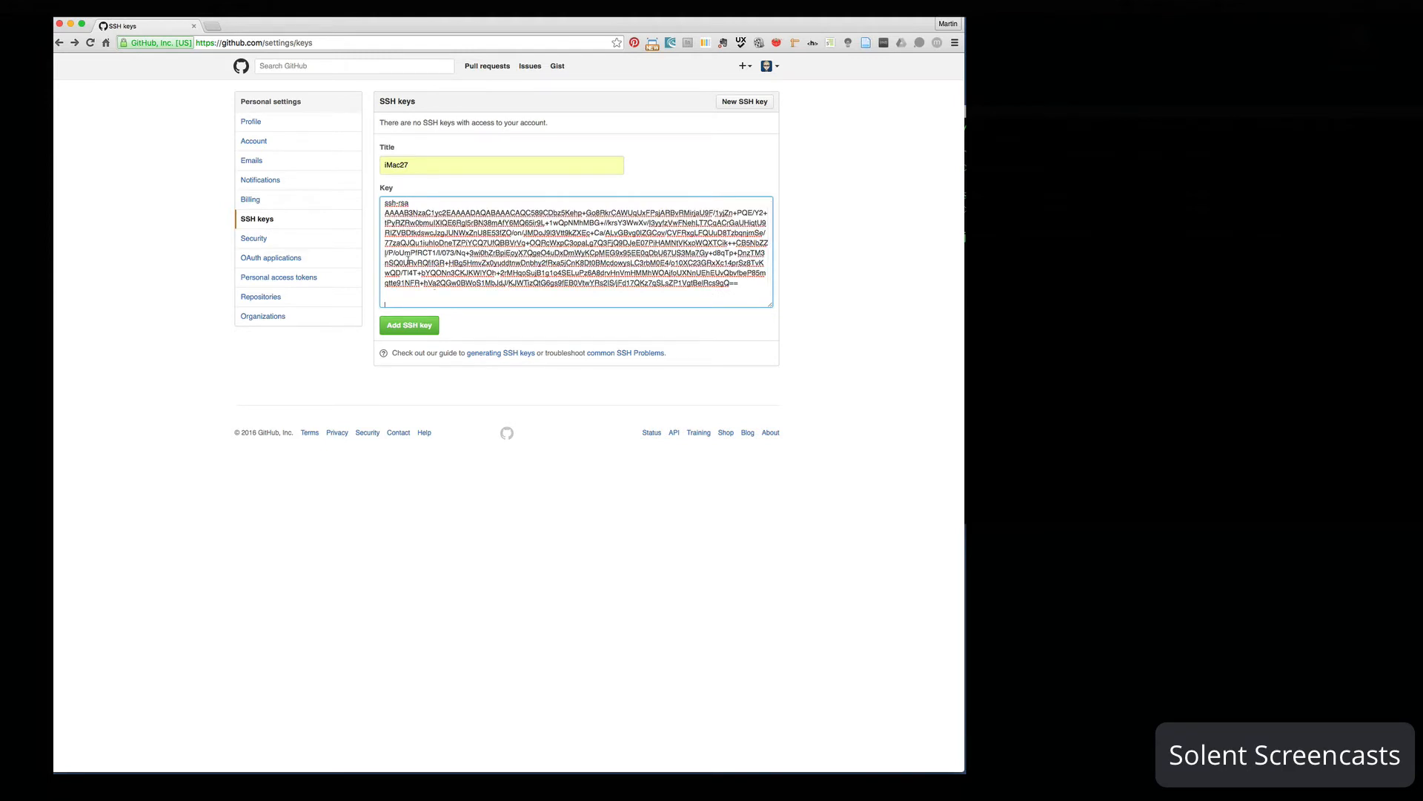
pyautogui.click(410, 326)
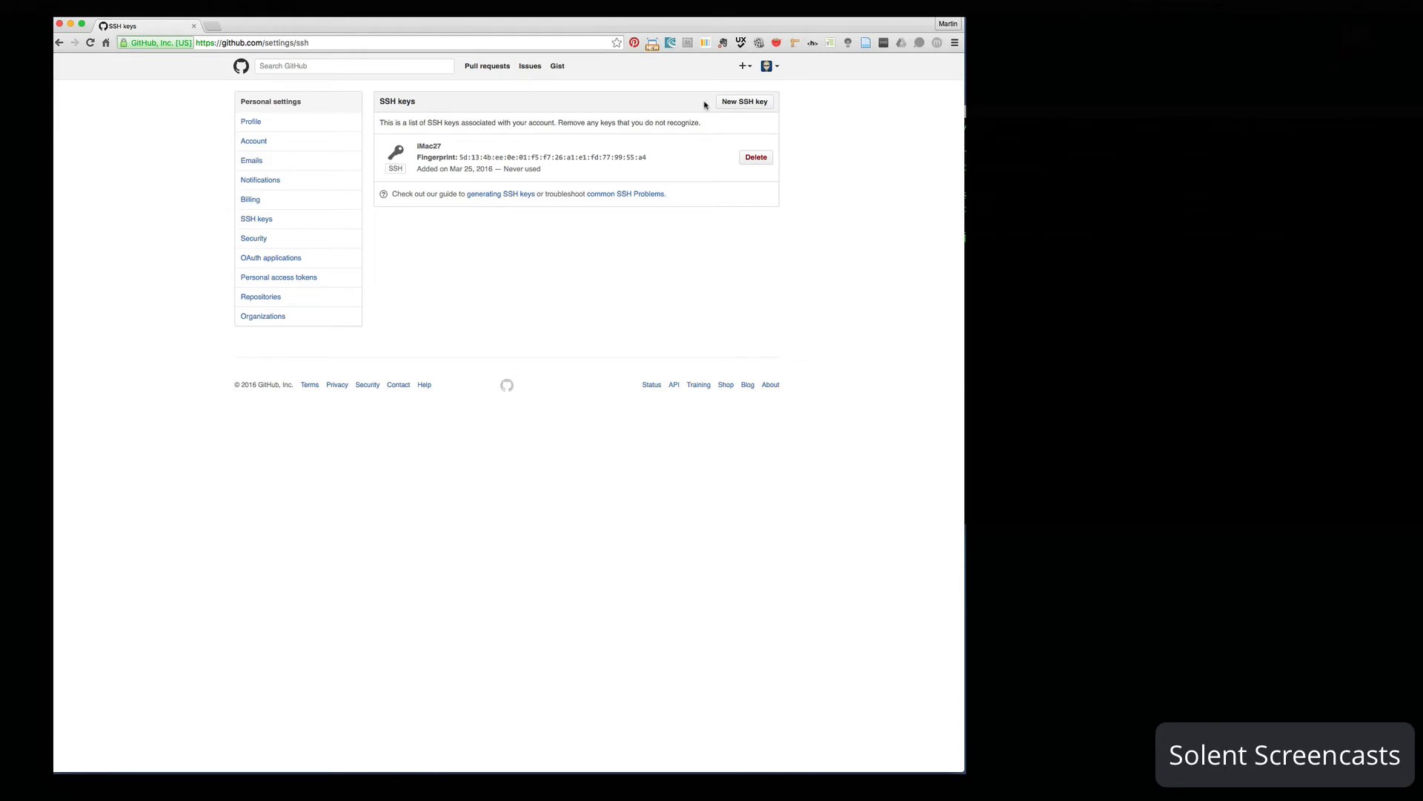
pyautogui.click(213, 26)
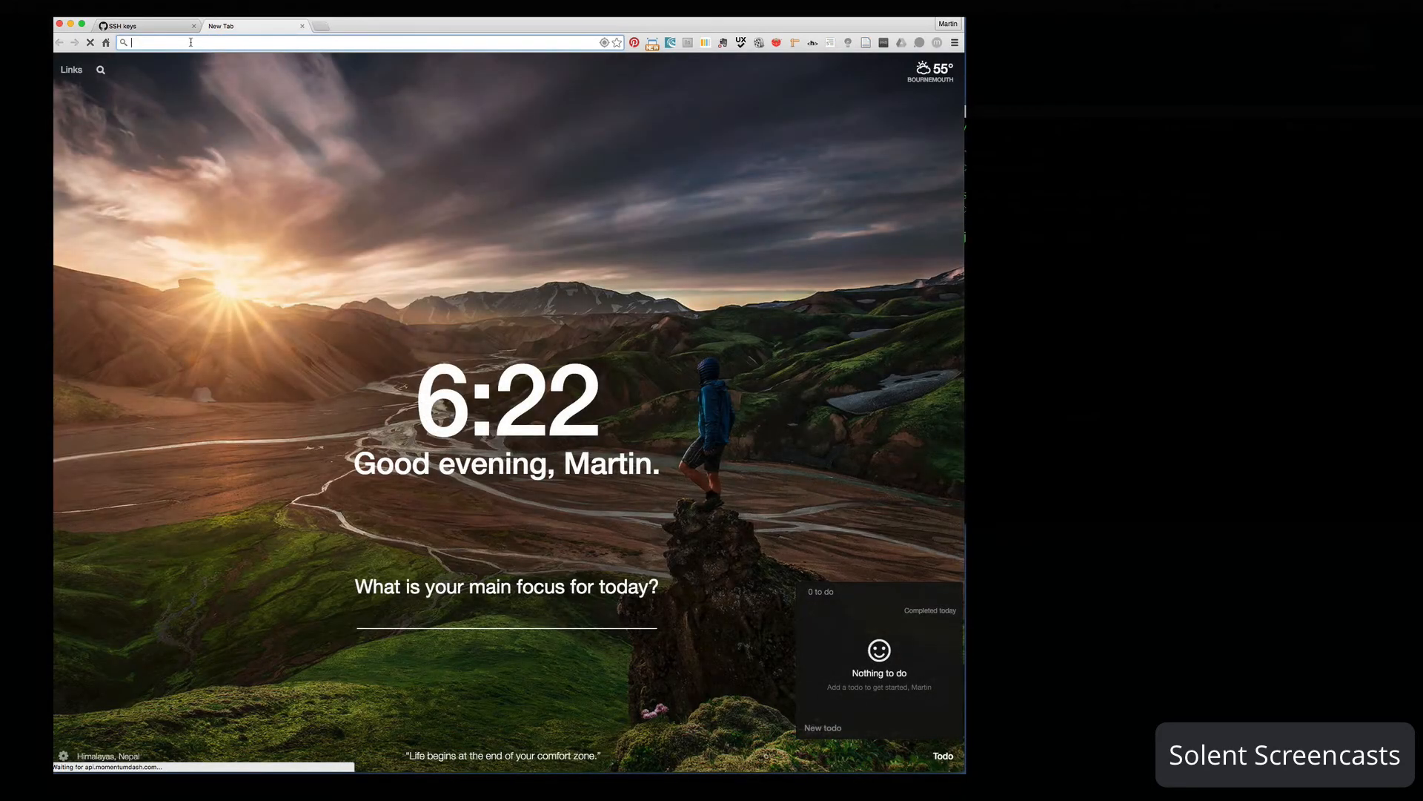
# - Search Google for gitdesktop, open desktop.github.com, and move the GitHub Desktop window higher
pyautogui.write('git')
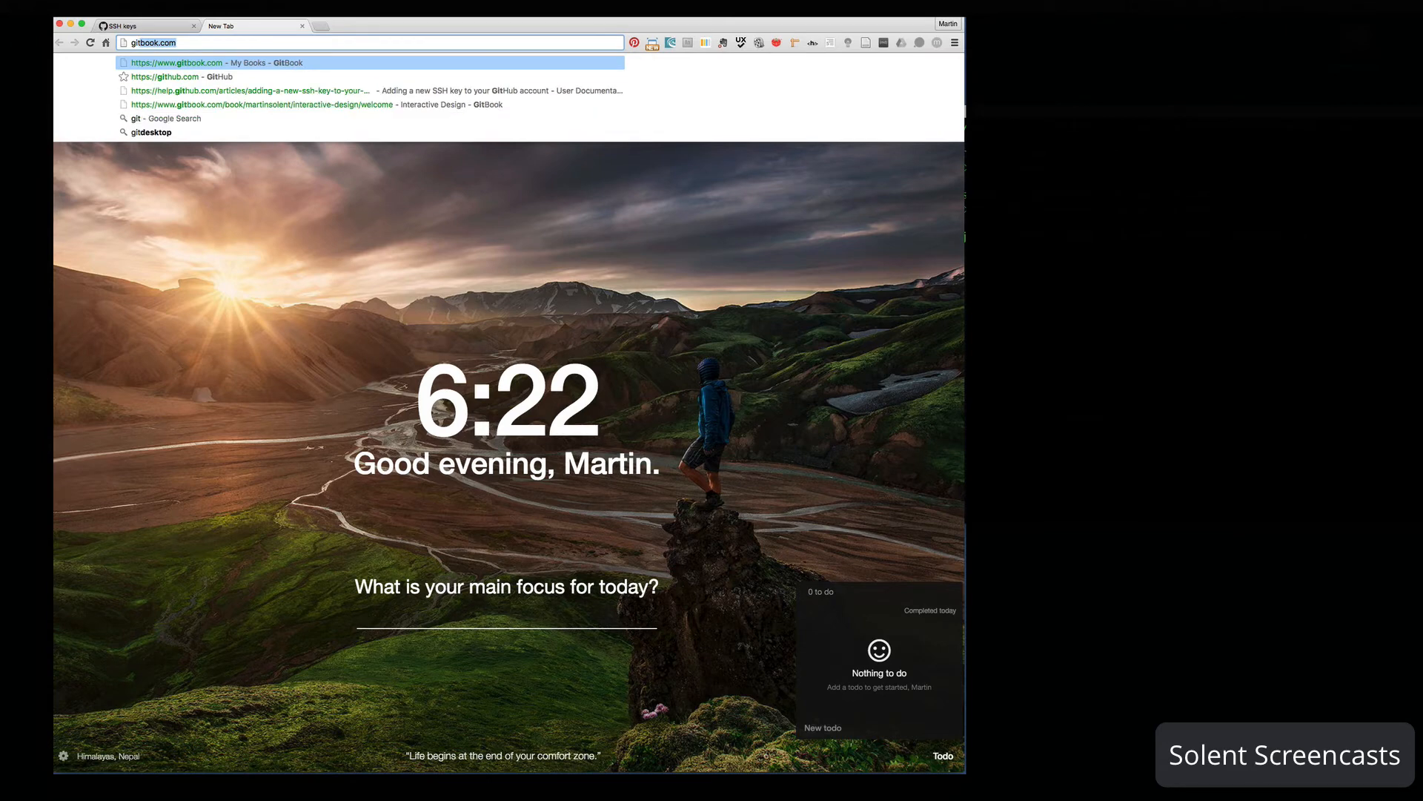
pyautogui.write('de')
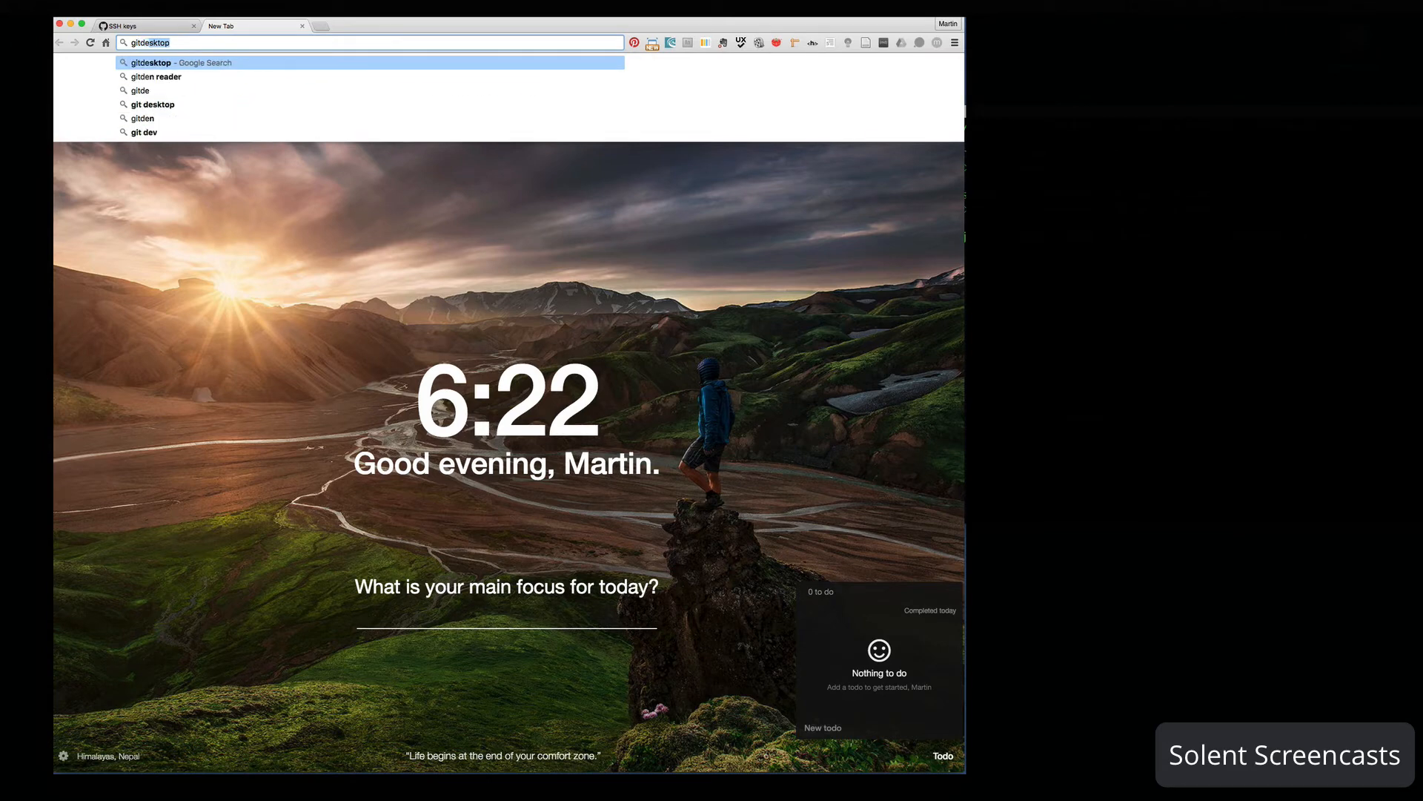
pyautogui.press('Return')
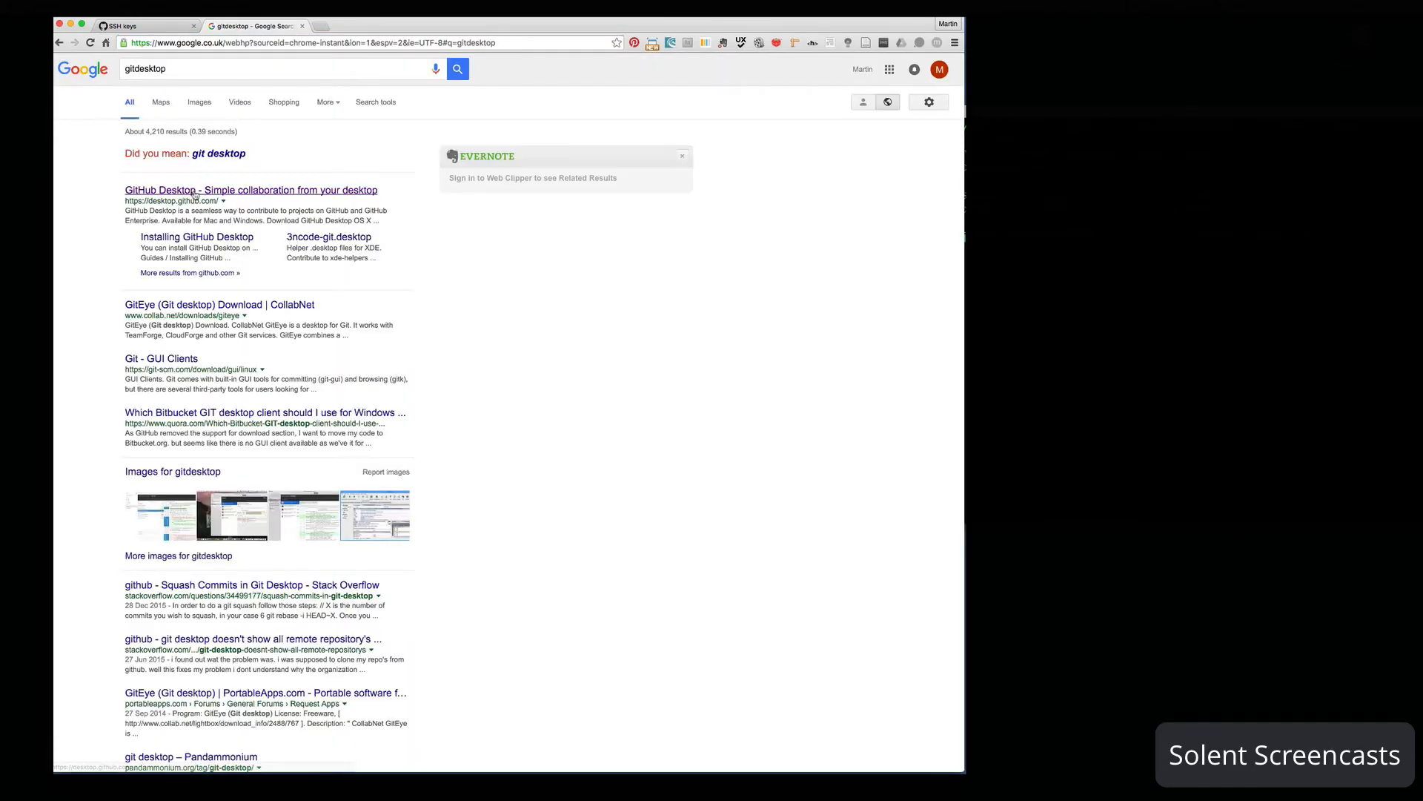
pyautogui.click(192, 195)
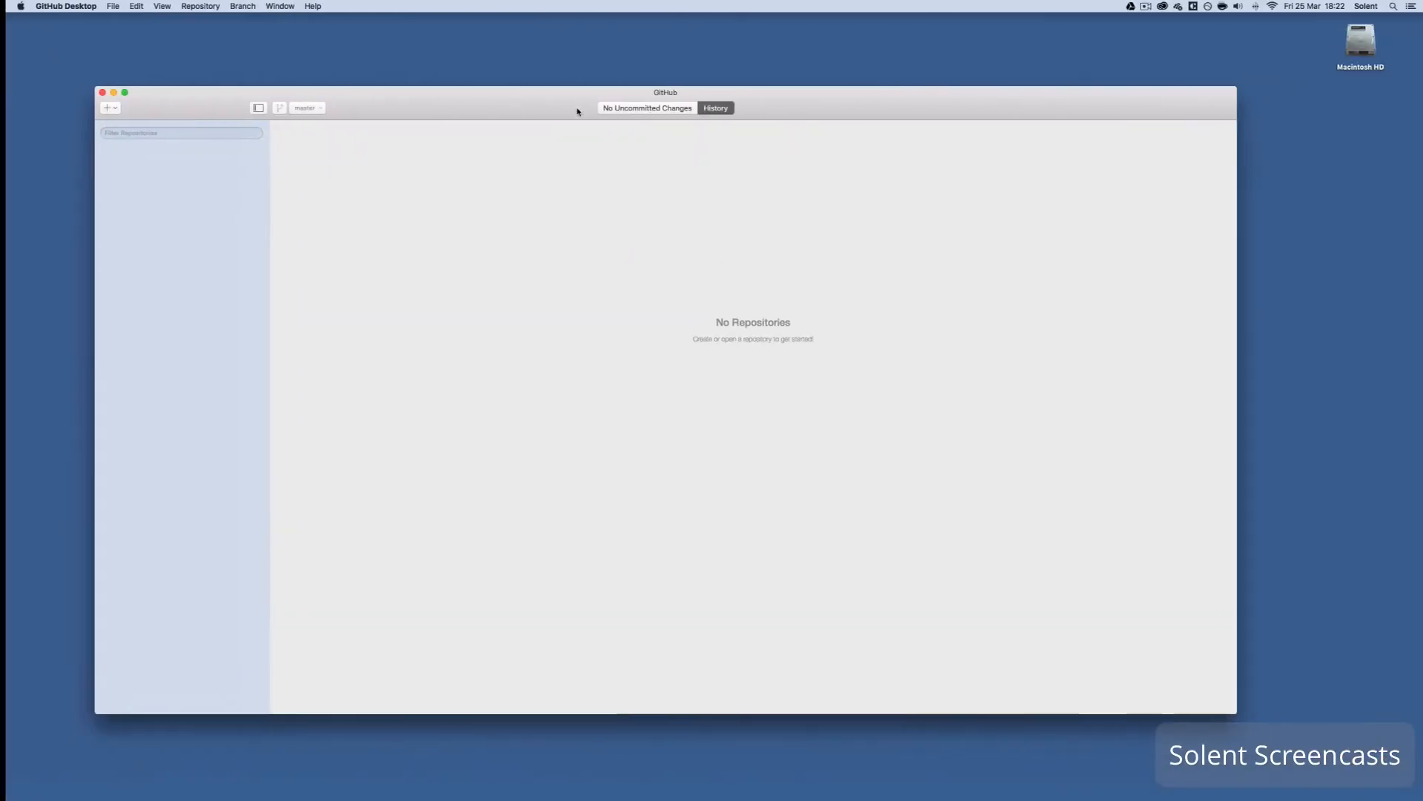
pyautogui.moveTo(555, 114); pyautogui.dragTo(560, 77)
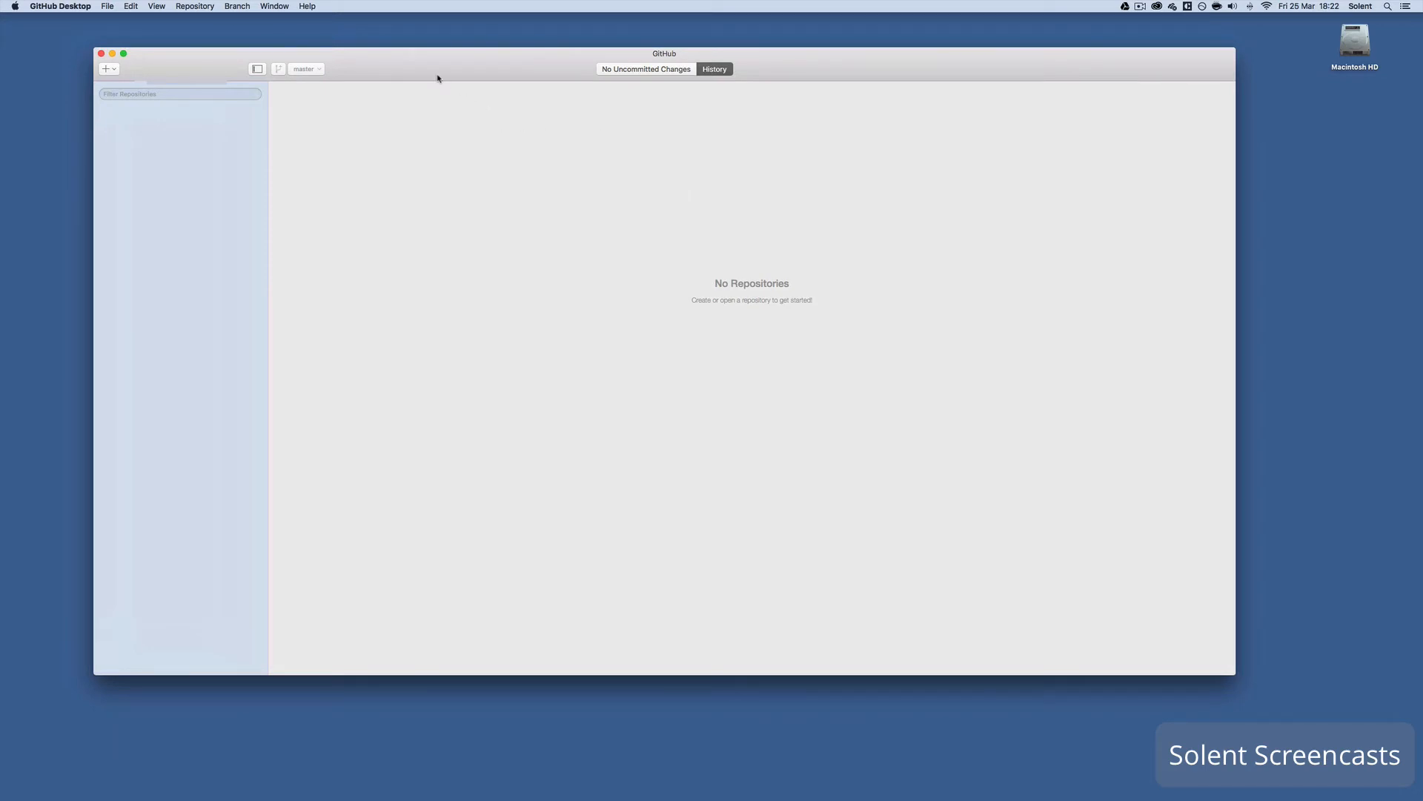
# - In Preferences > Accounts, enter the GitHub.com login and password and start signing in
pyautogui.click(52, 5)
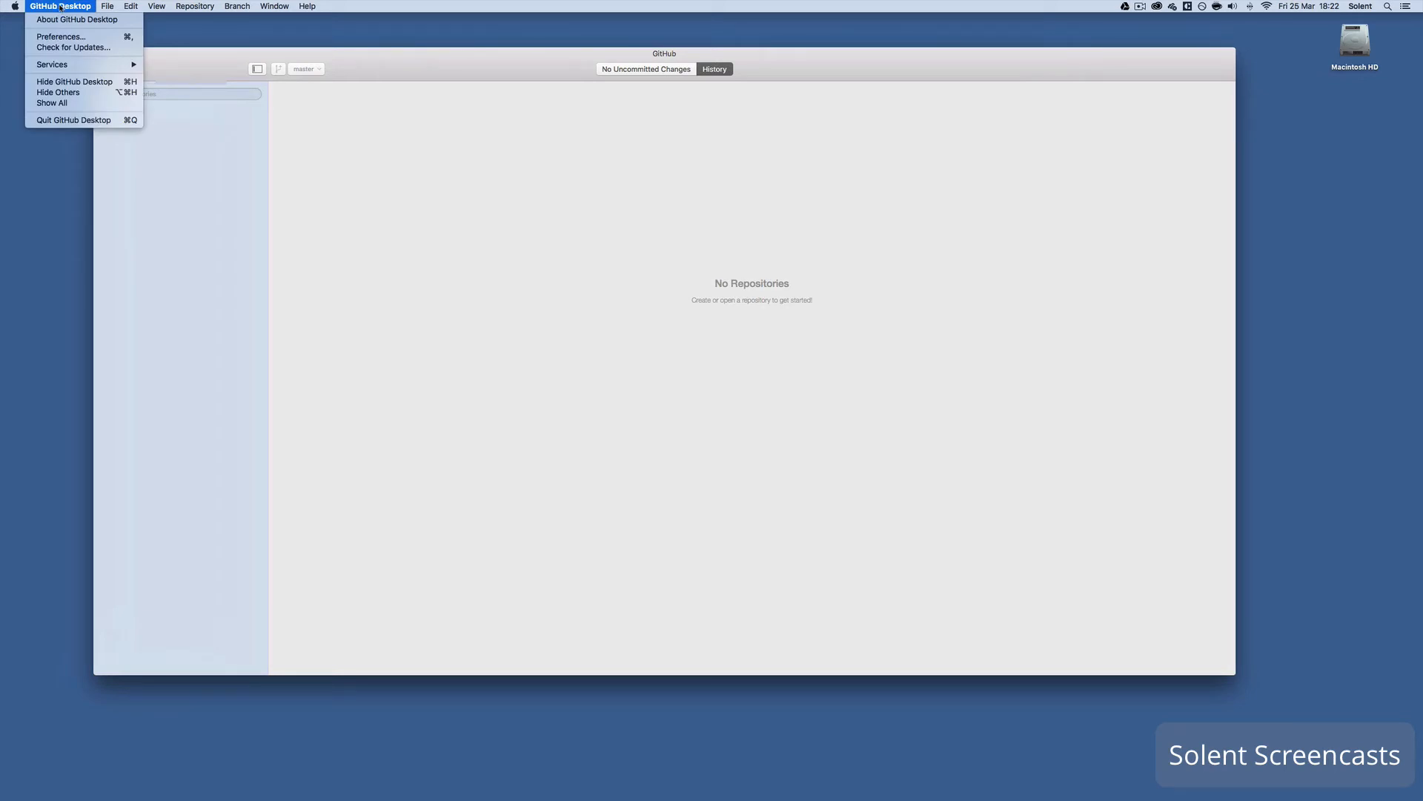
pyautogui.click(61, 37)
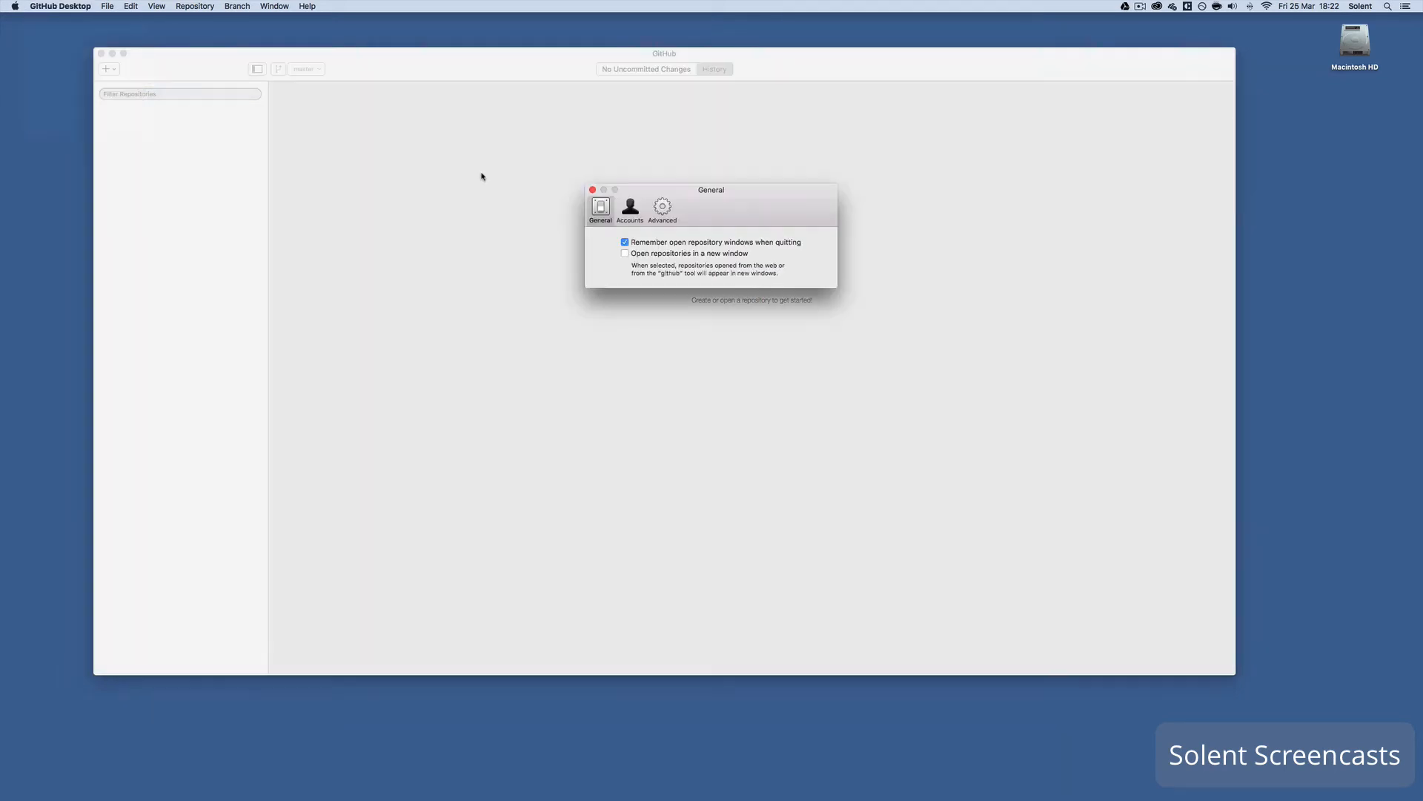
pyautogui.click(630, 210)
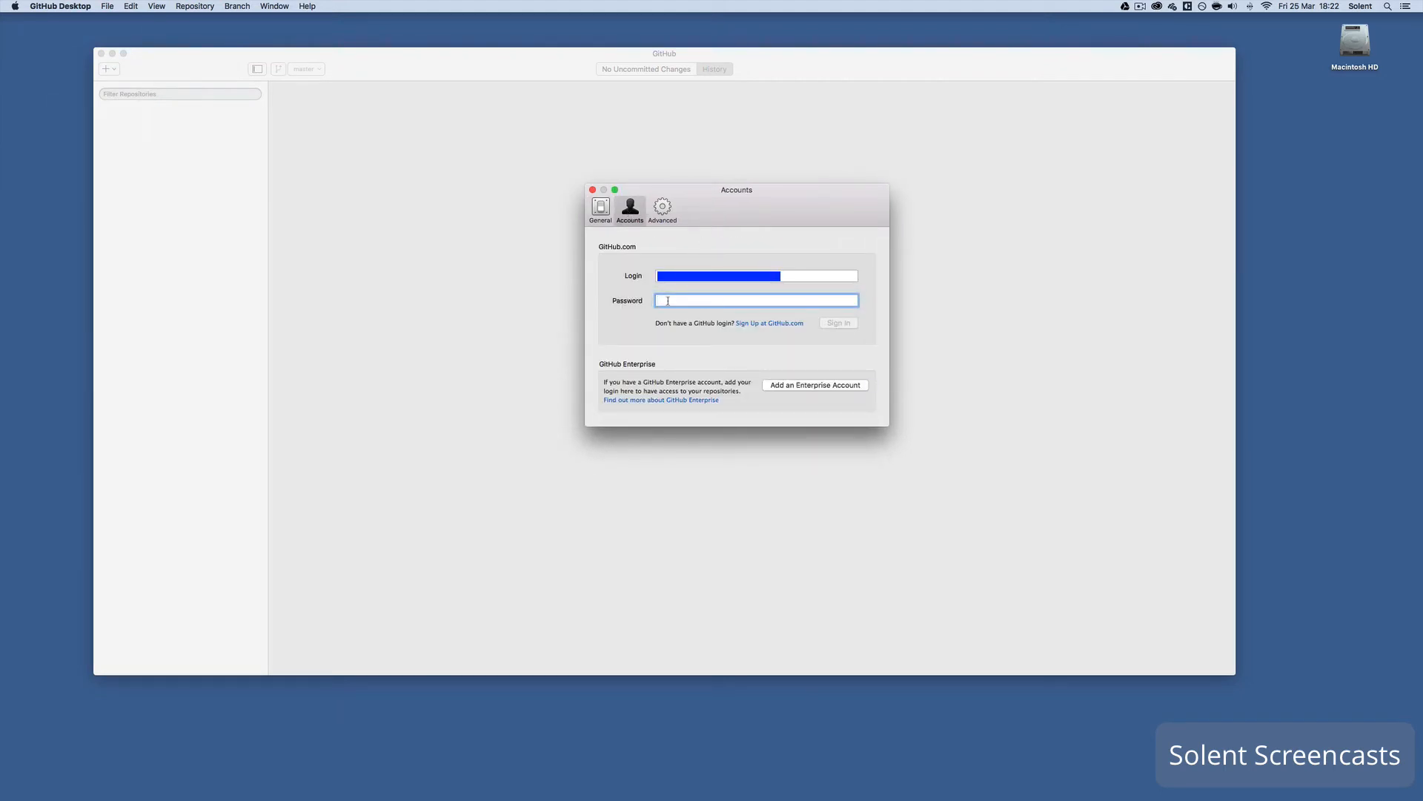
pyautogui.write('••••••••••••••••••')
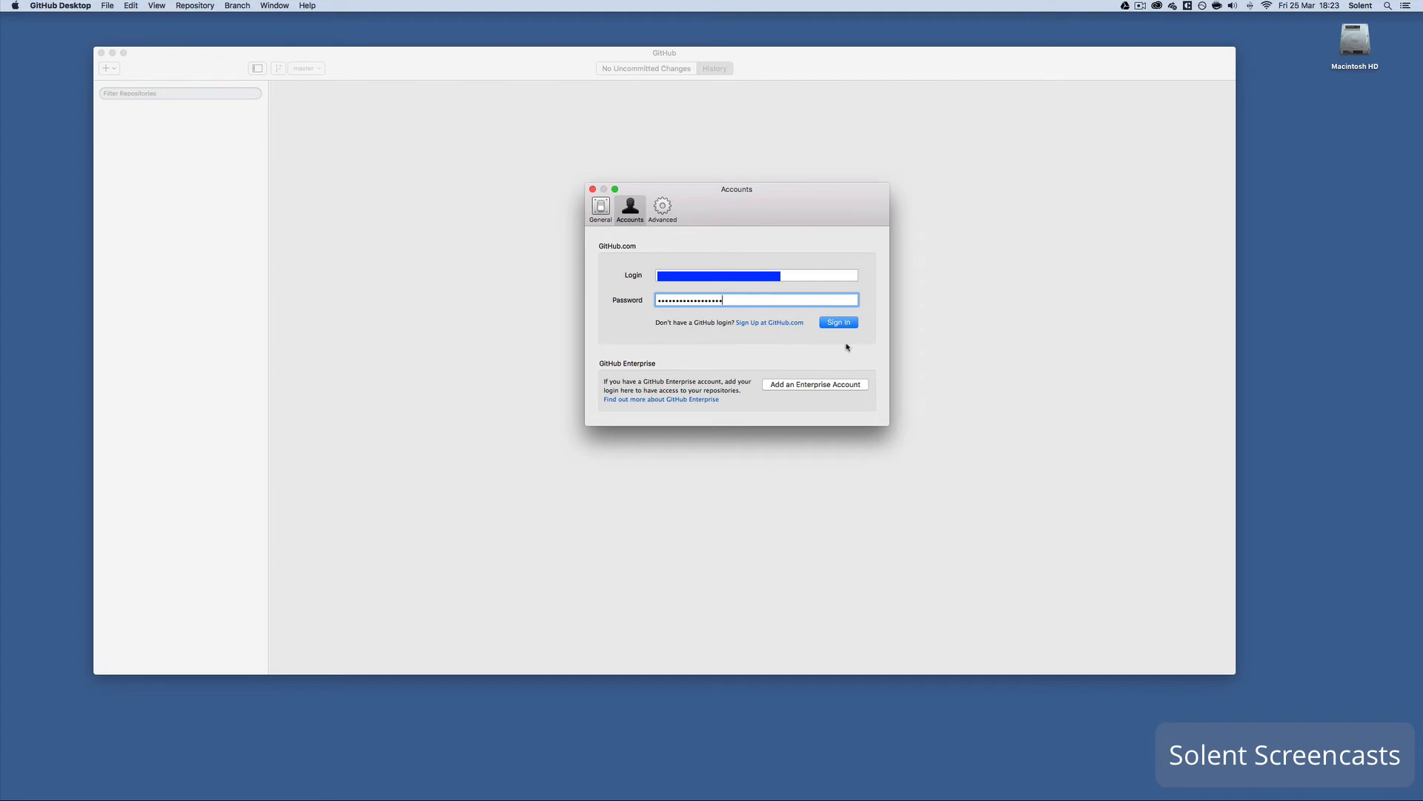
pyautogui.click(669, 213)
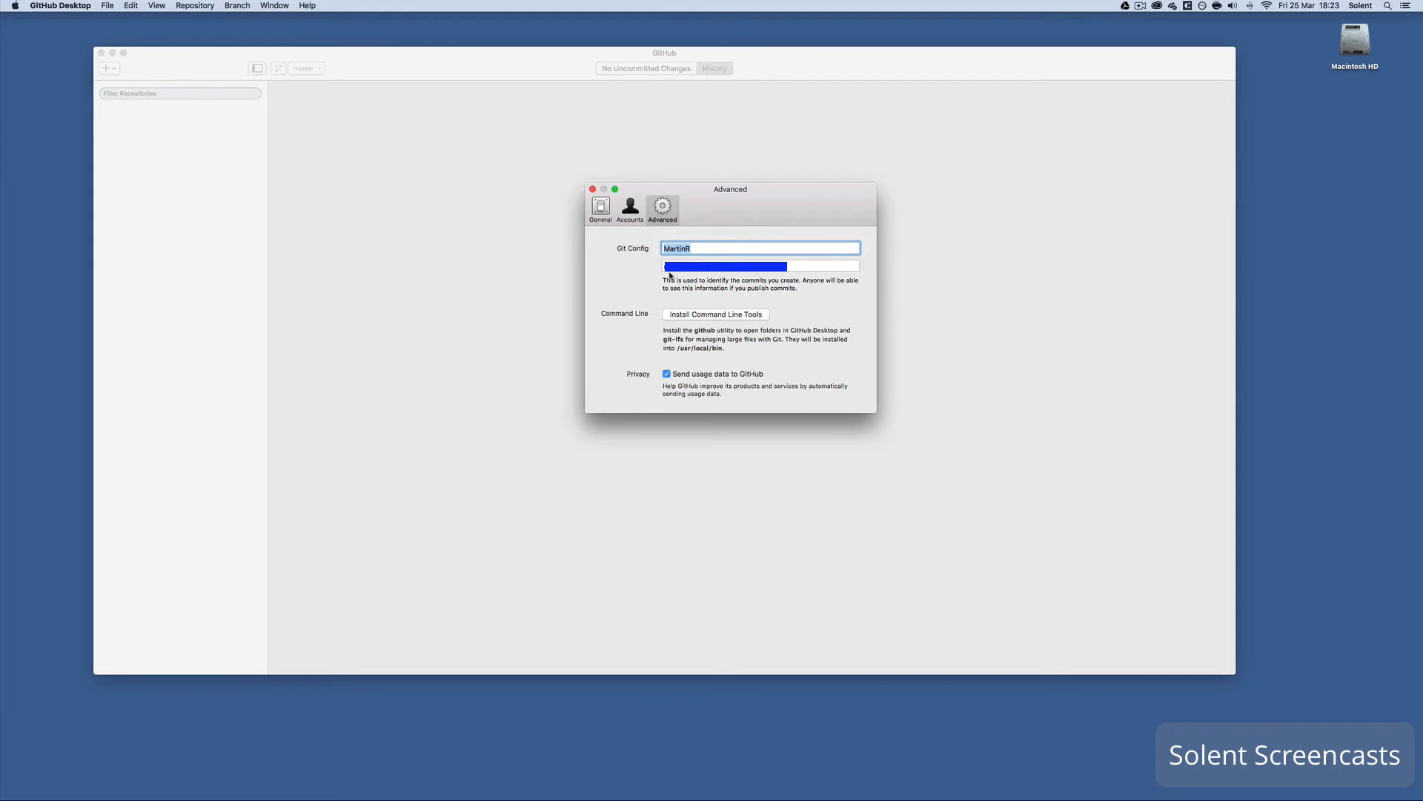
pyautogui.click(630, 209)
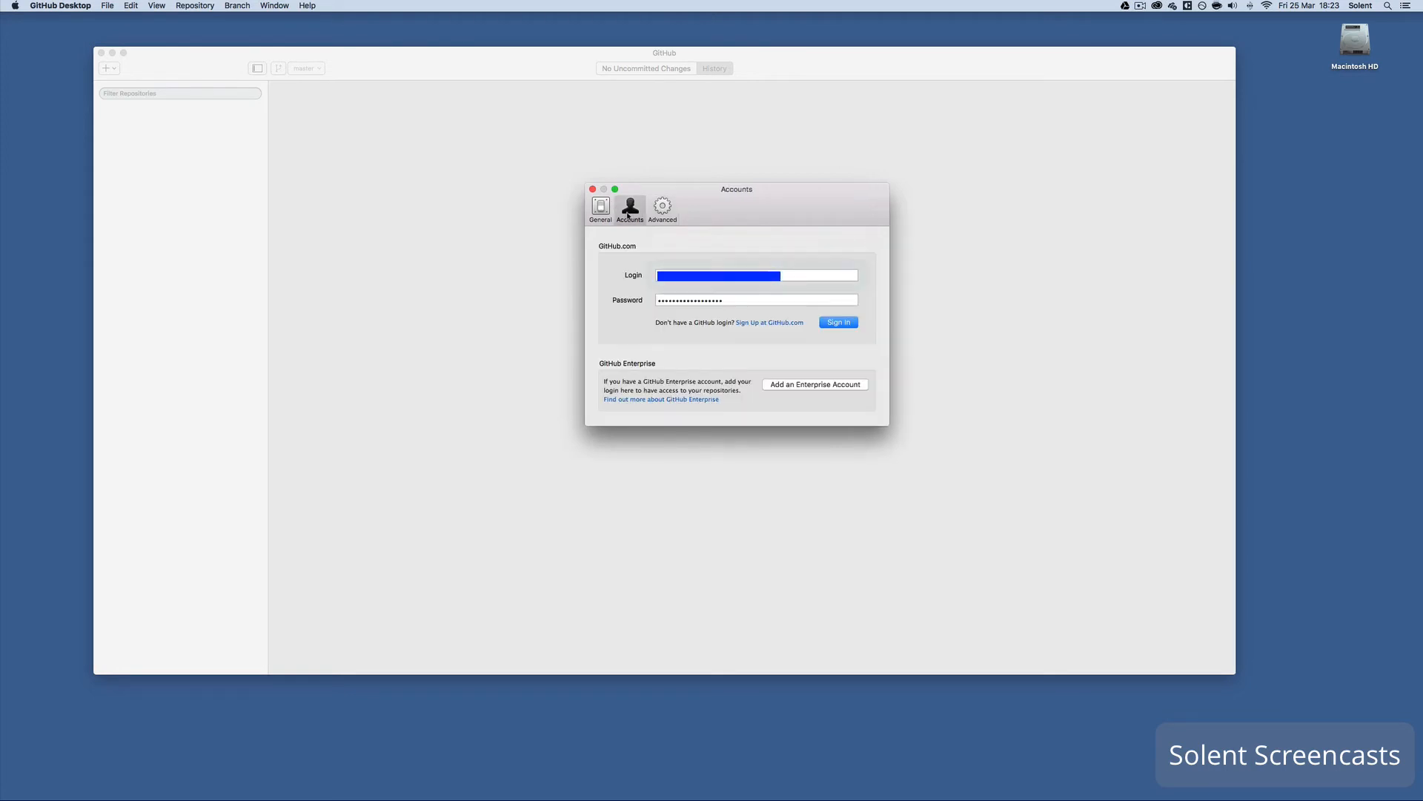
pyautogui.click(837, 323)
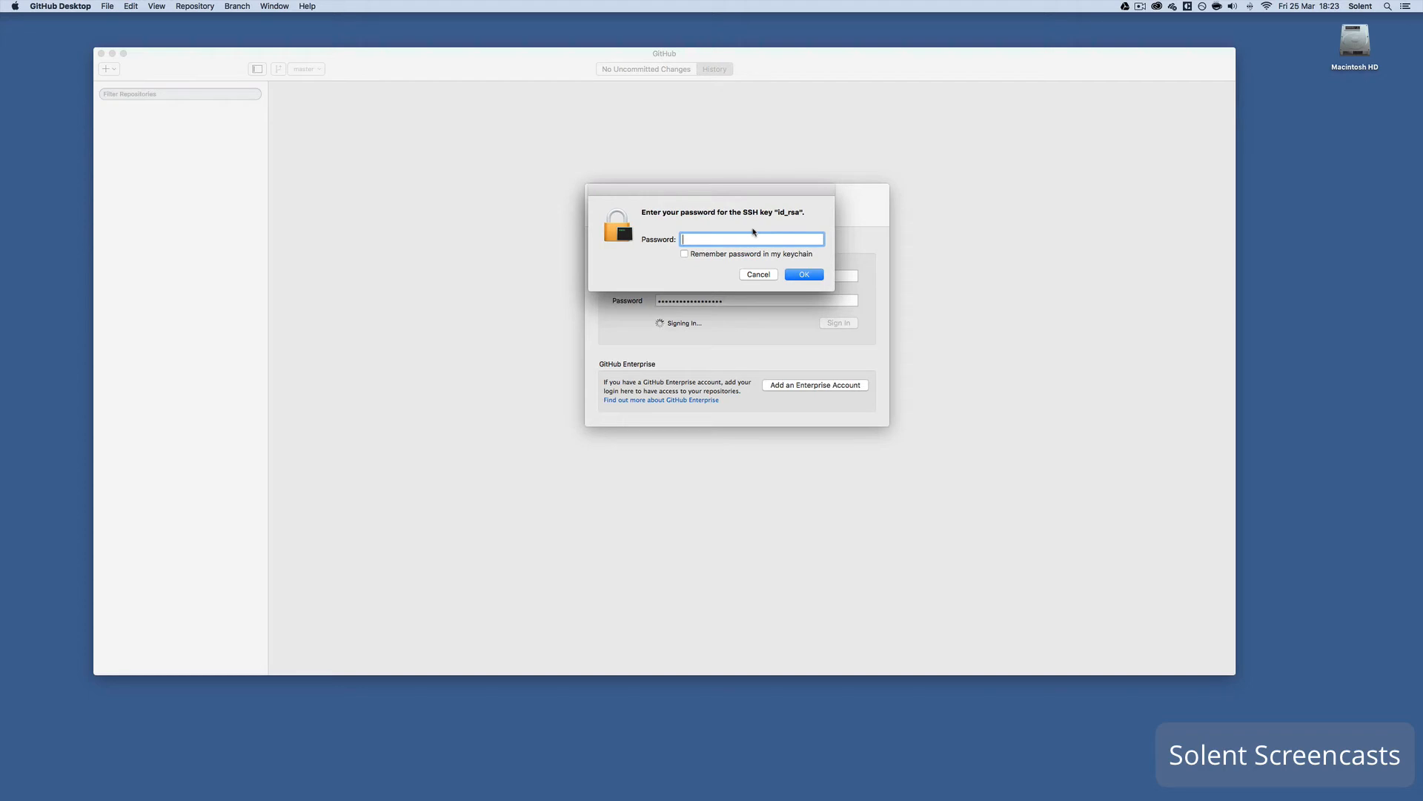
# - Enter the id_rsa SSH key password without saving it to the keychain, then close Preferences
pyautogui.write('••••••••••••••••••')
pyautogui.click(685, 254)
pyautogui.click(685, 255)
pyautogui.click(793, 275)
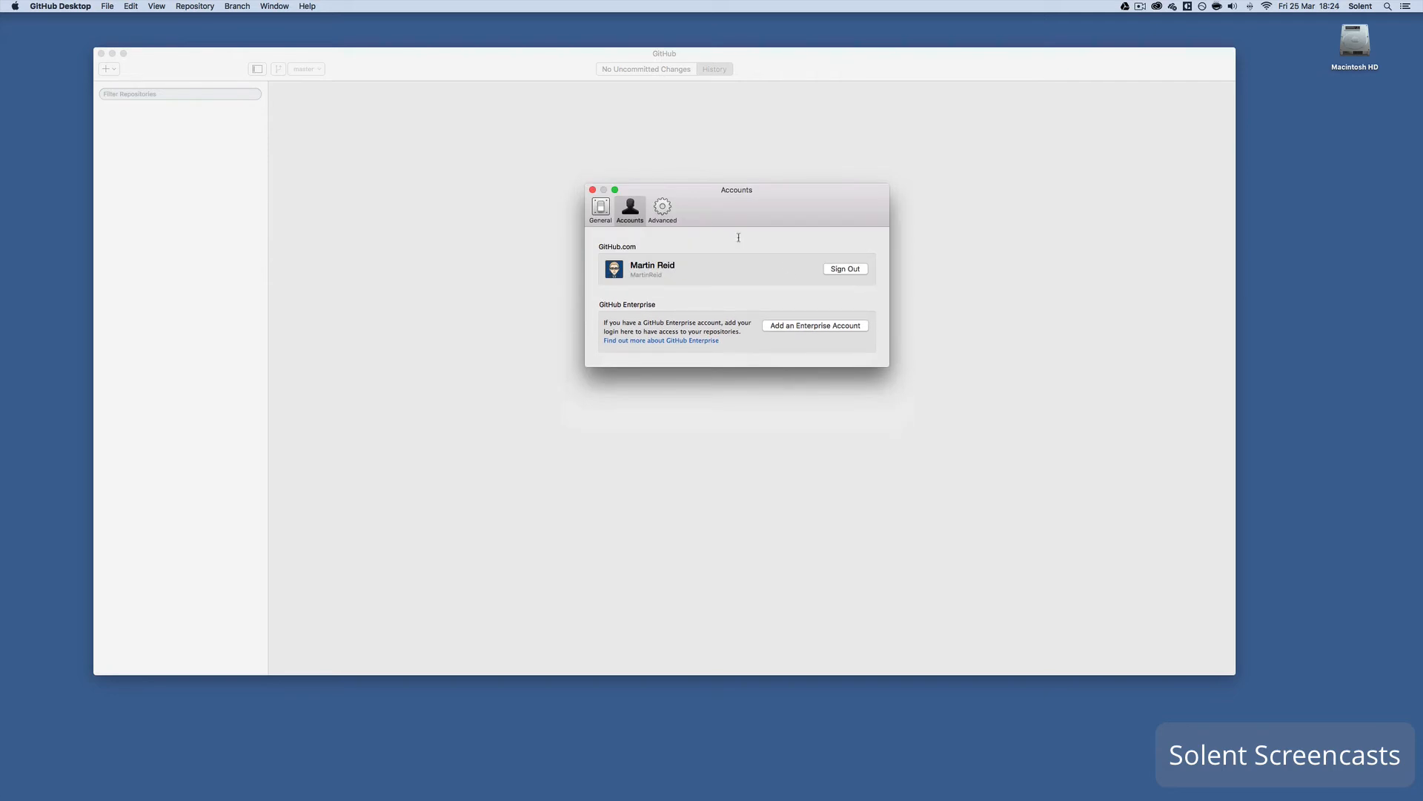
pyautogui.click(592, 190)
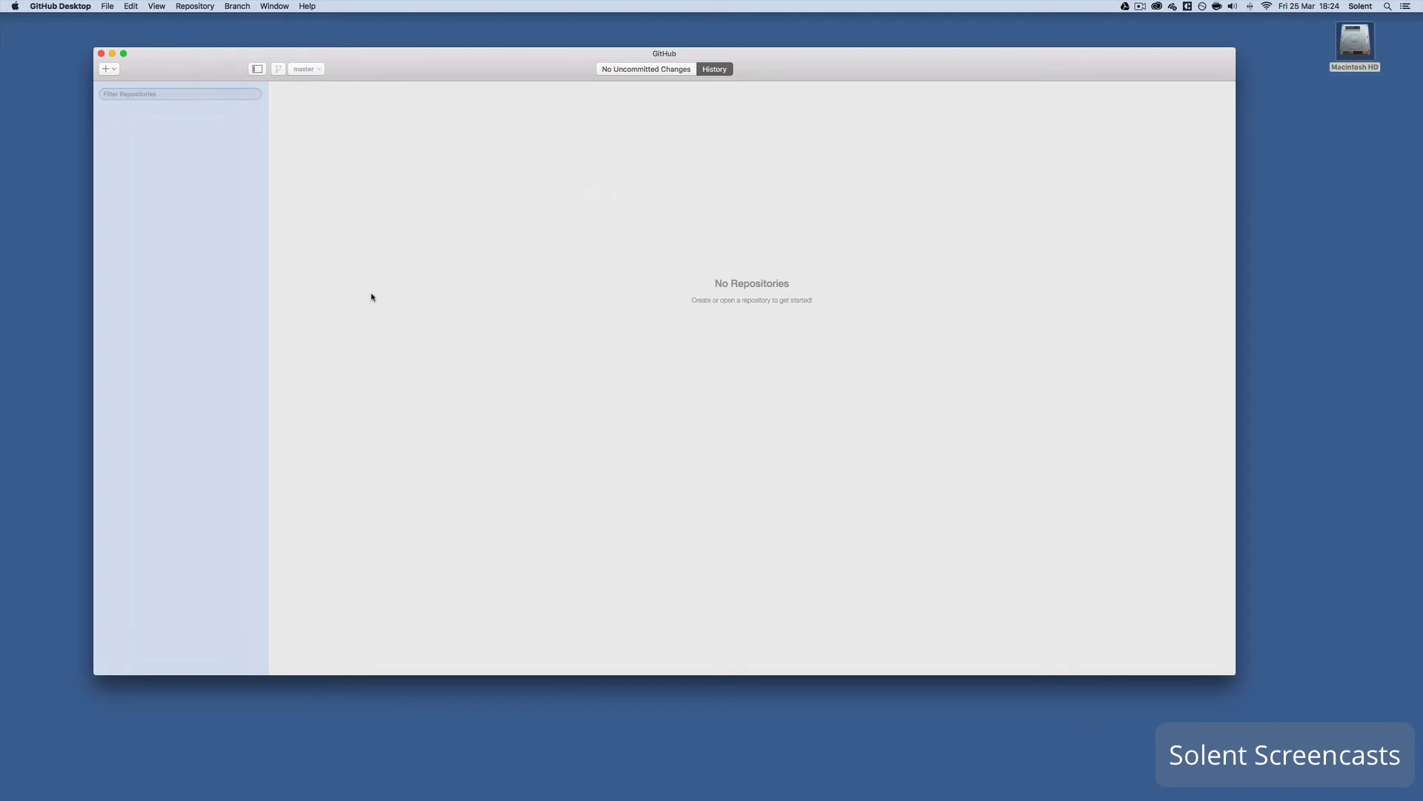
# - Look over the Add and Clone options, then create a new repository named number1
pyautogui.click(116, 73)
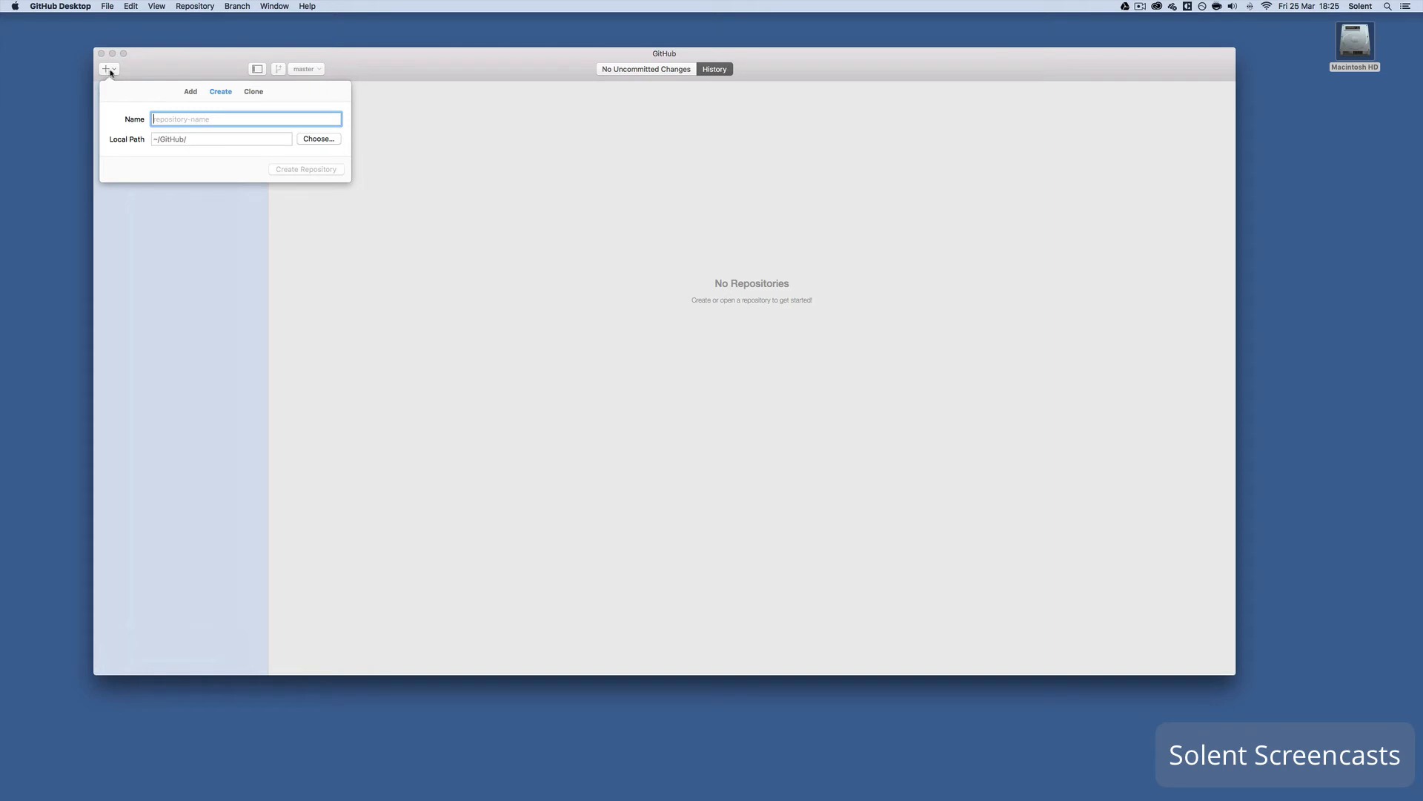
pyautogui.click(191, 92)
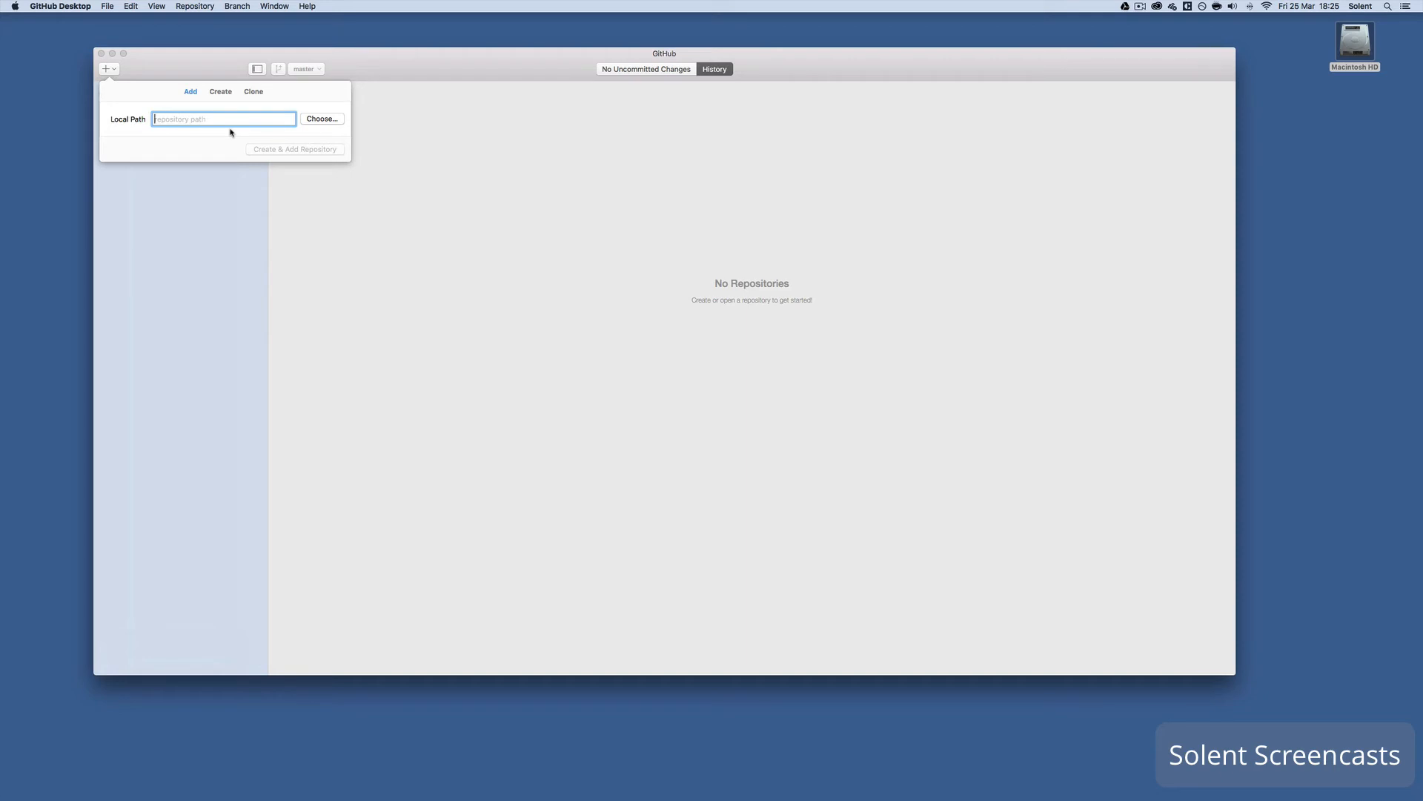
pyautogui.click(221, 92)
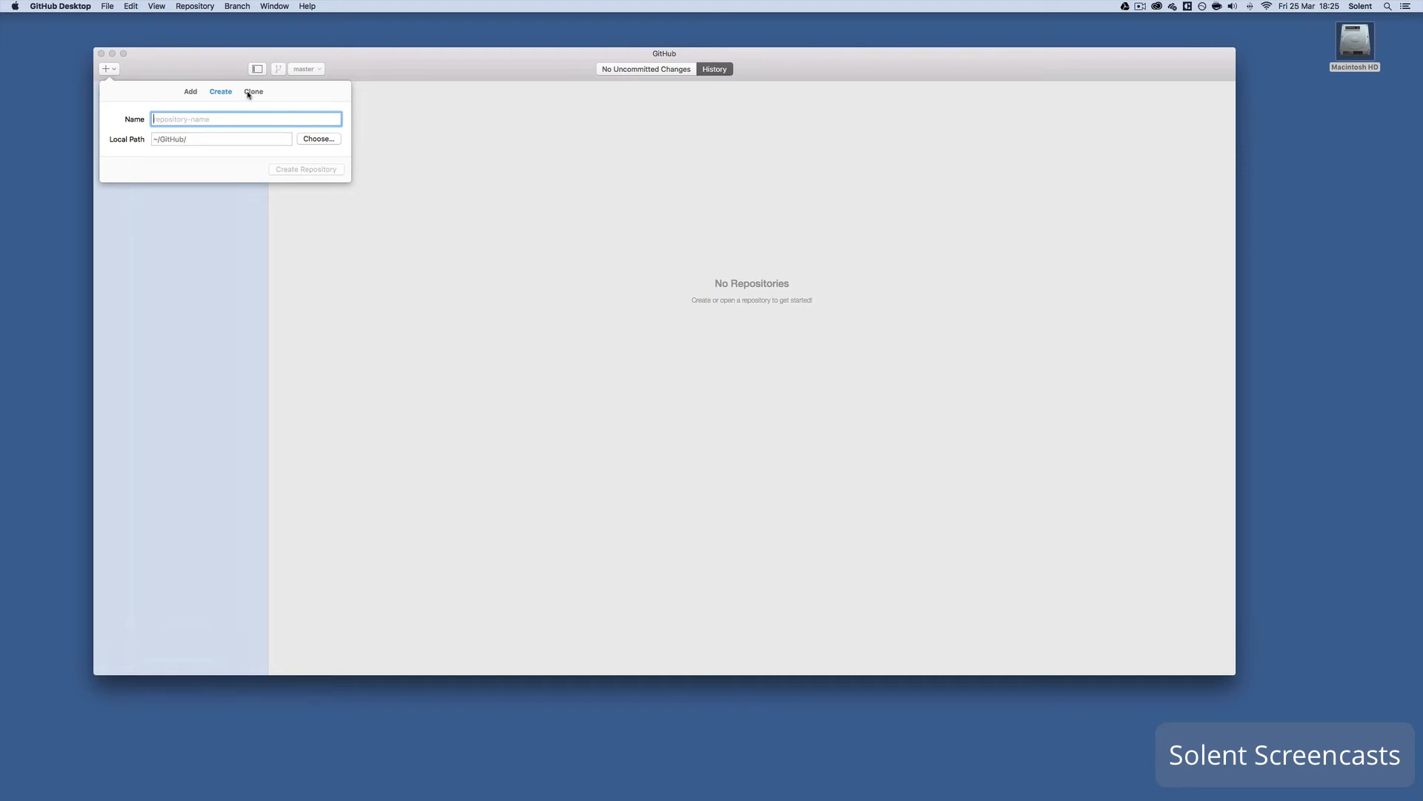
pyautogui.click(250, 93)
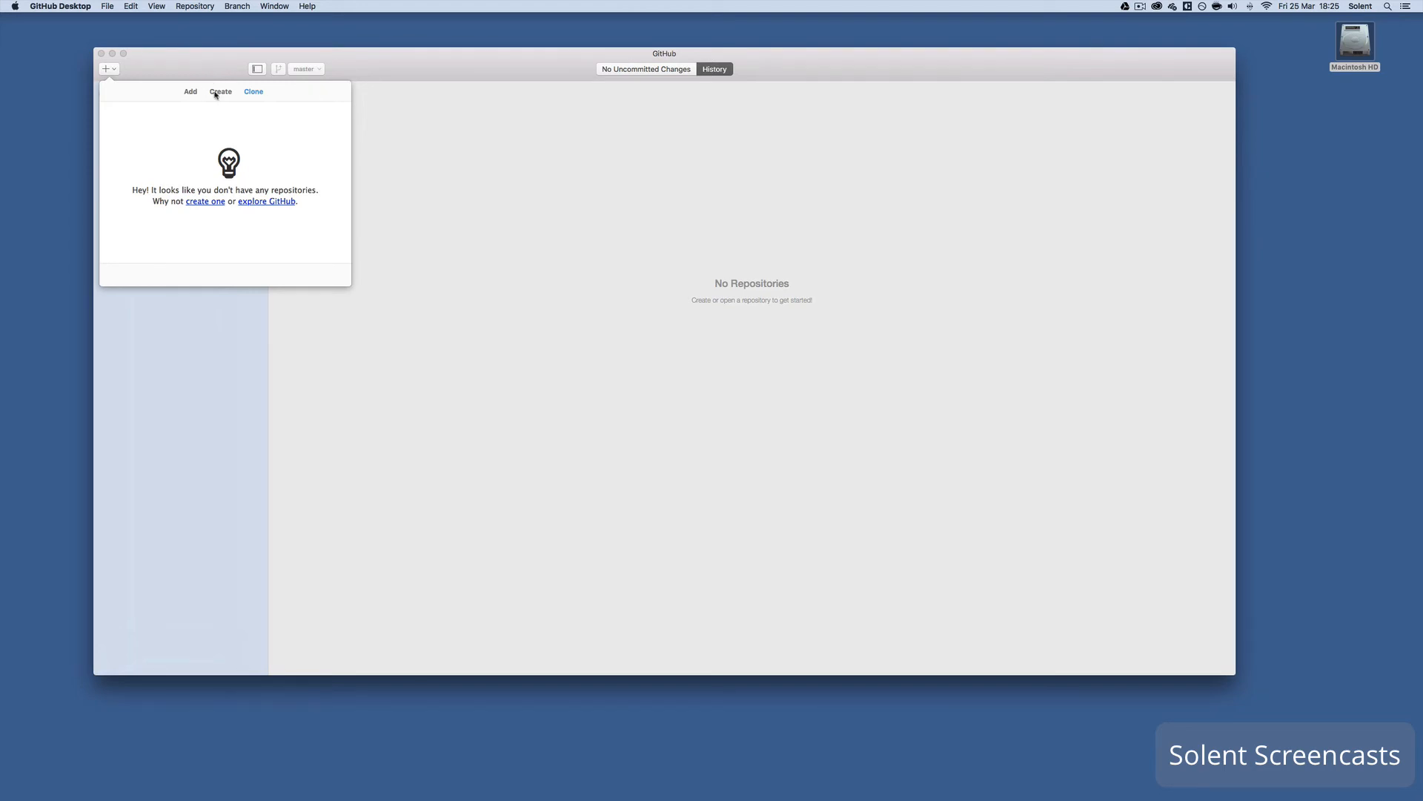
pyautogui.click(215, 92)
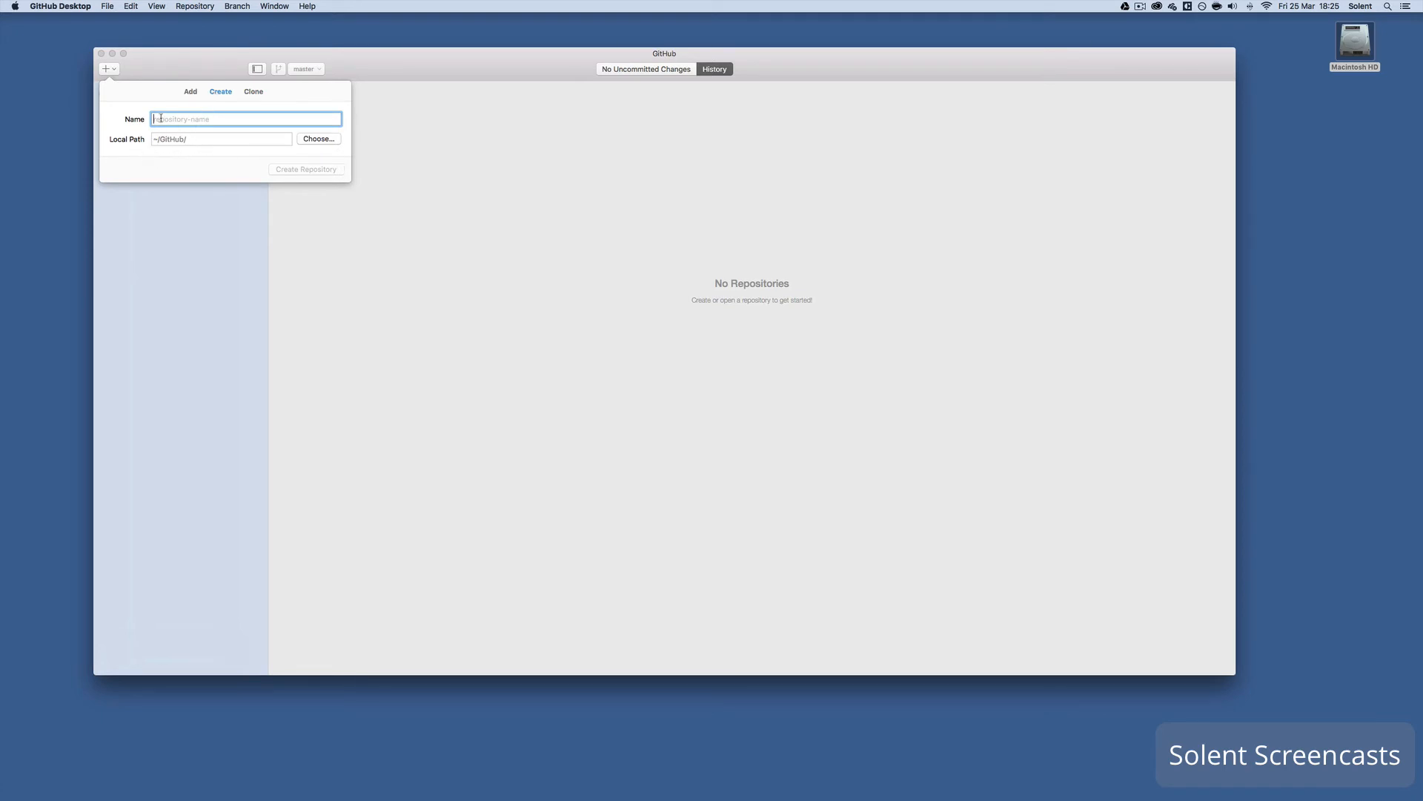
pyautogui.write('Number')
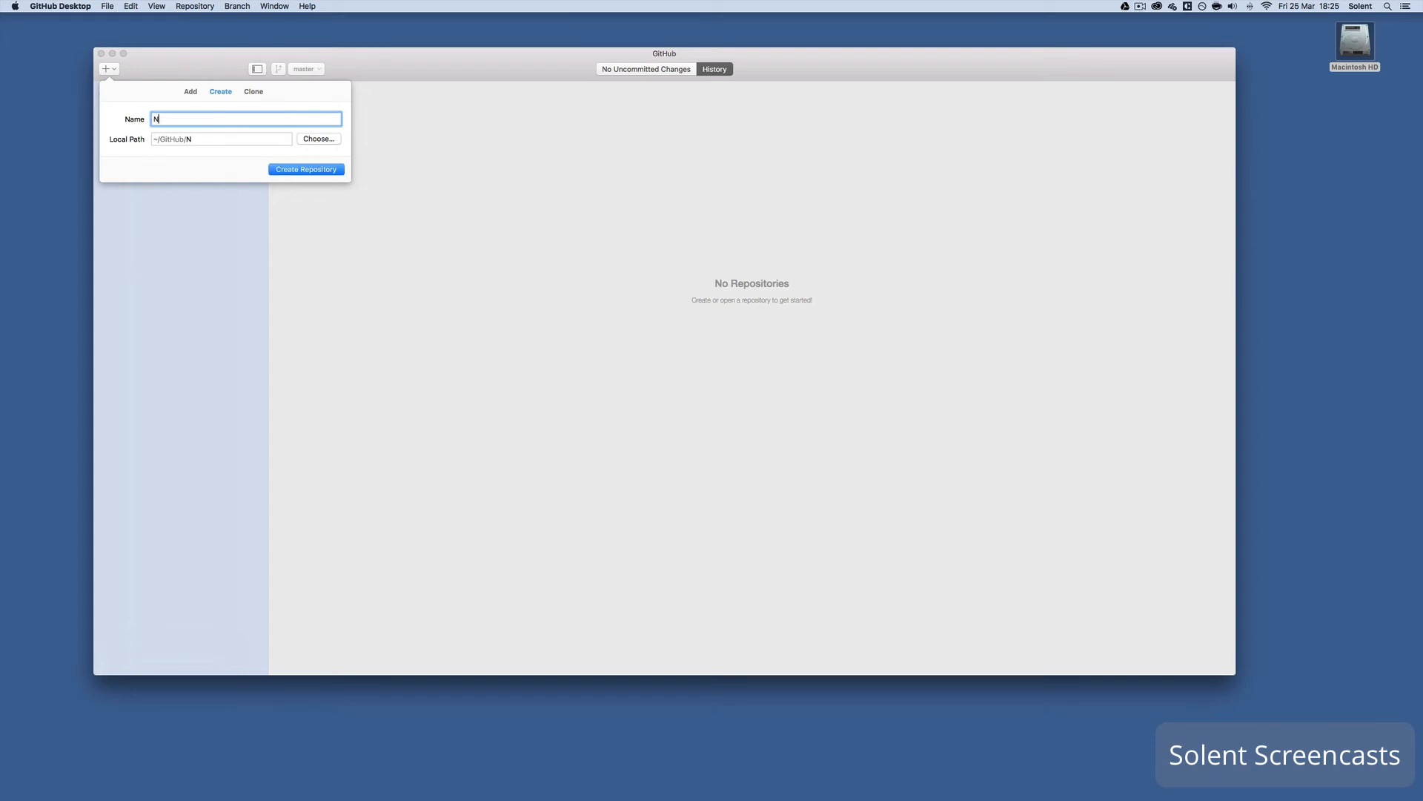
pyautogui.press('BackSpace')
pyautogui.press('BackSpace')
pyautogui.press('BackSpace')
pyautogui.press('BackSpace')
pyautogui.press('BackSpace')
pyautogui.press('BackSpace')
pyautogui.write('number1')
pyautogui.click(306, 172)
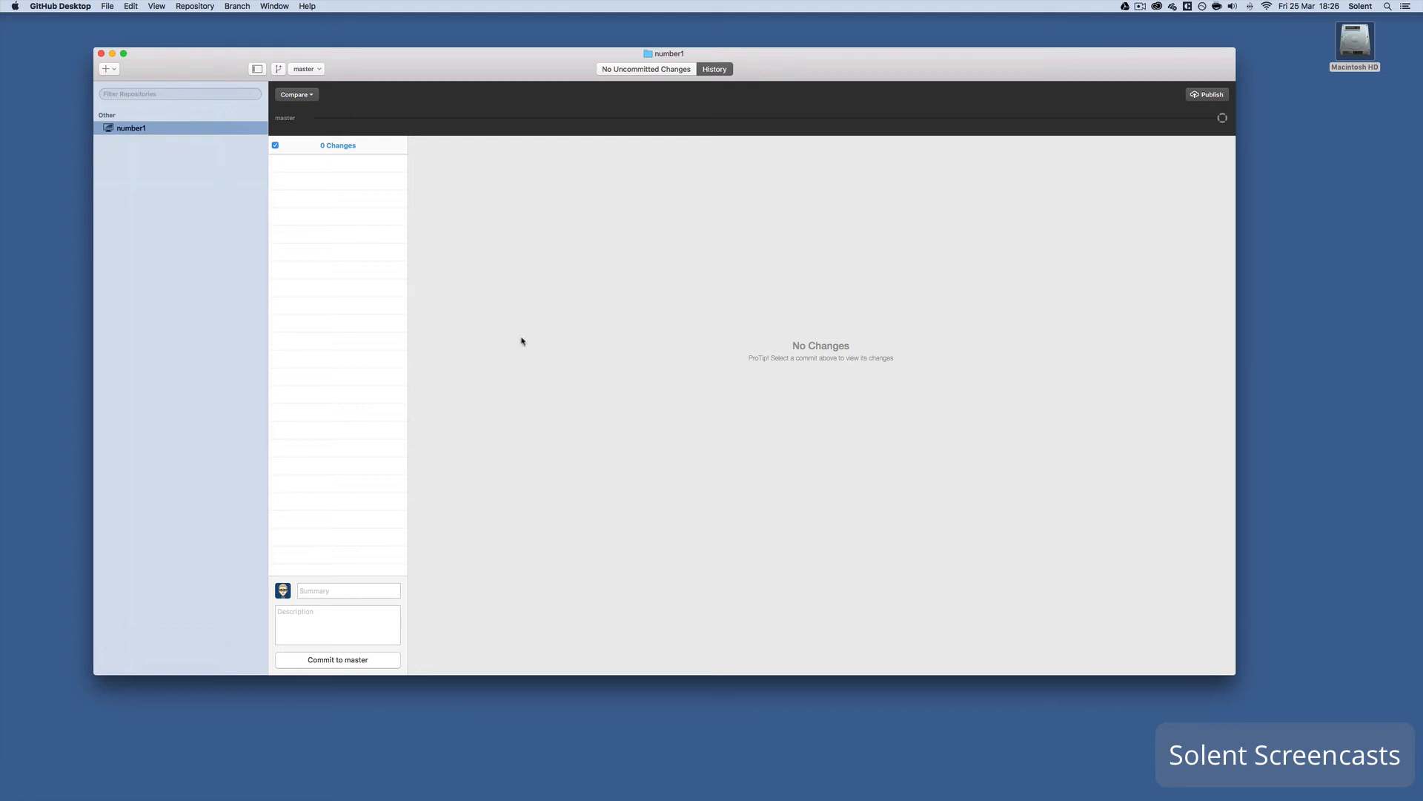
# - Bring up Brackets on the unsaved Test Page with its Github Test heading, cursor at line 8
pyautogui.moveTo(263, 797)
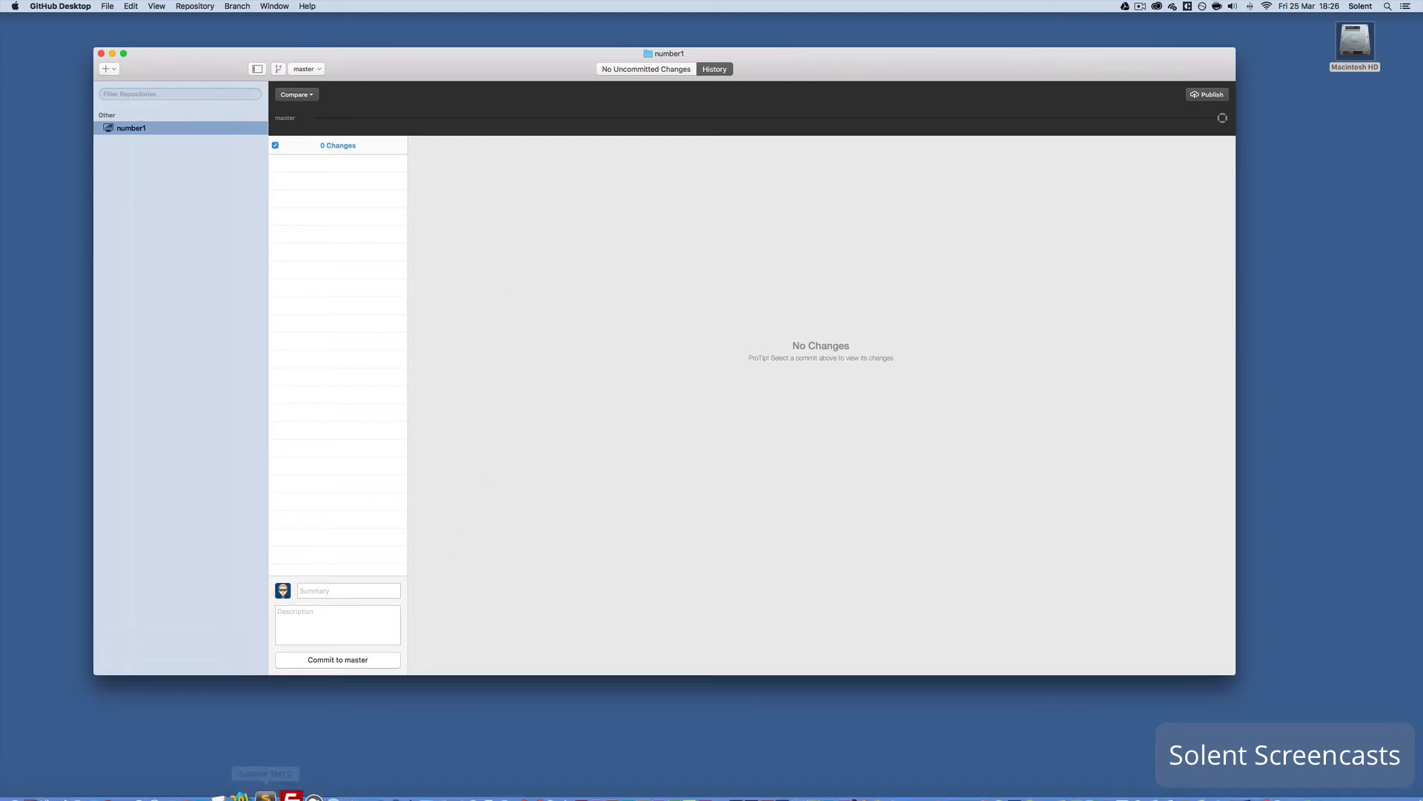
pyautogui.click(222, 790)
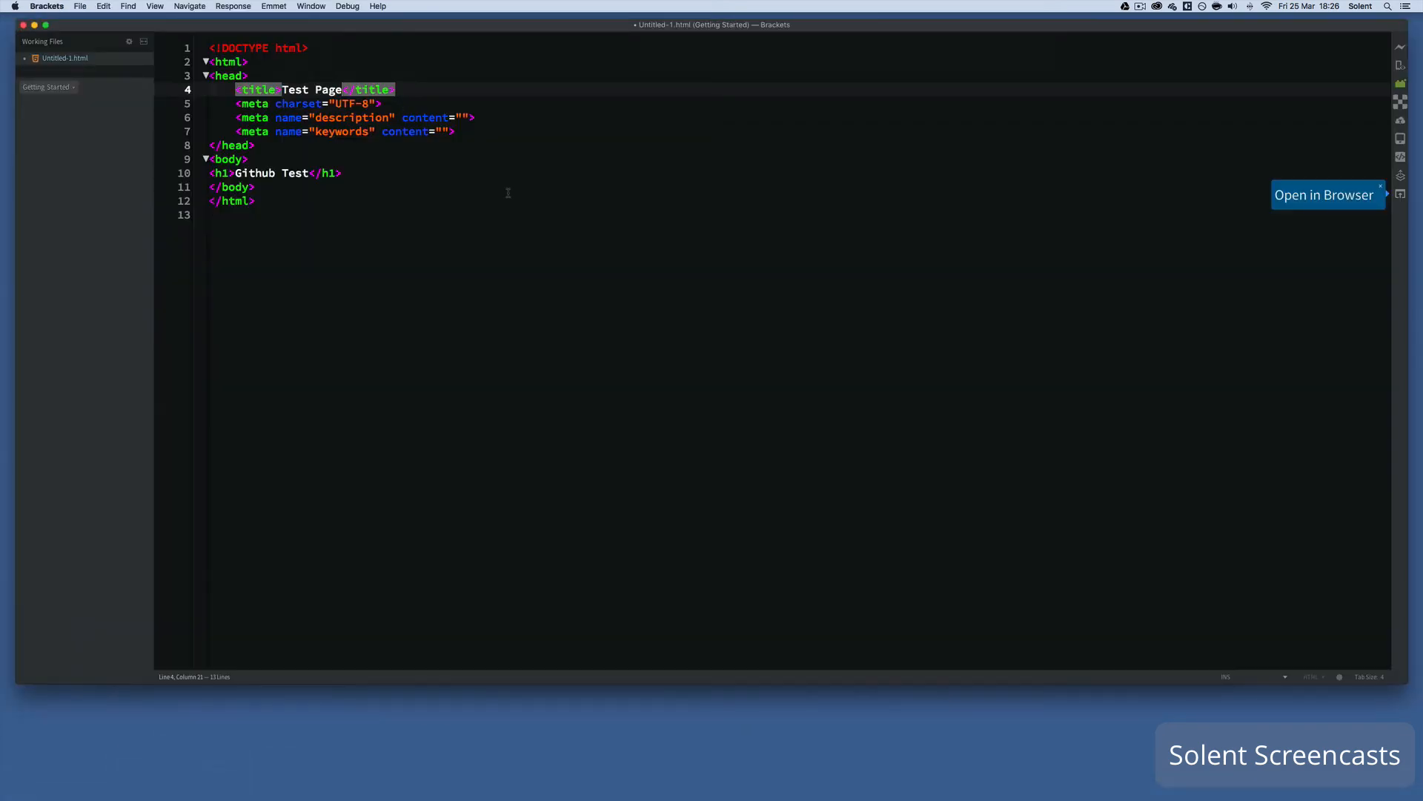
pyautogui.click(475, 205)
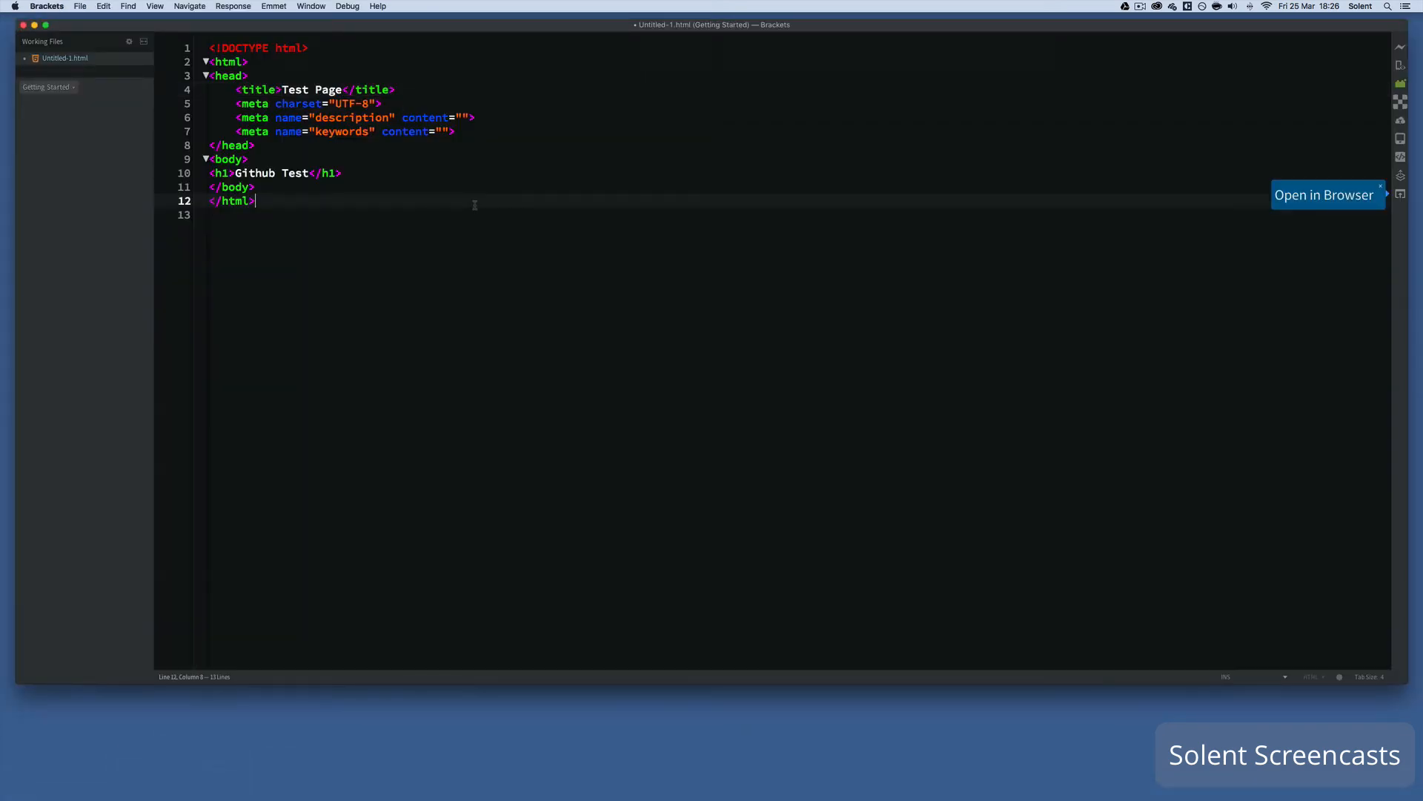
pyautogui.click(445, 141)
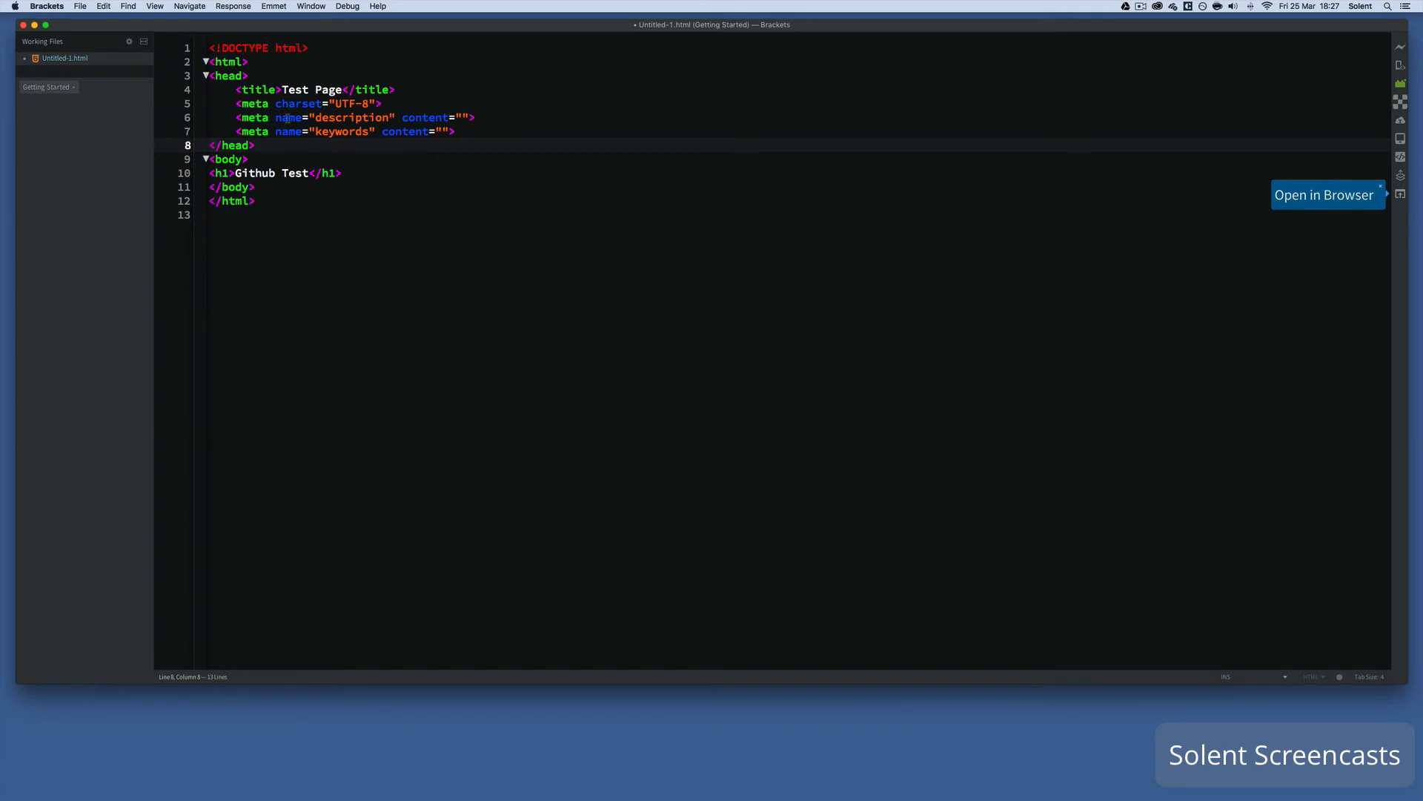
pyautogui.click(80, 6)
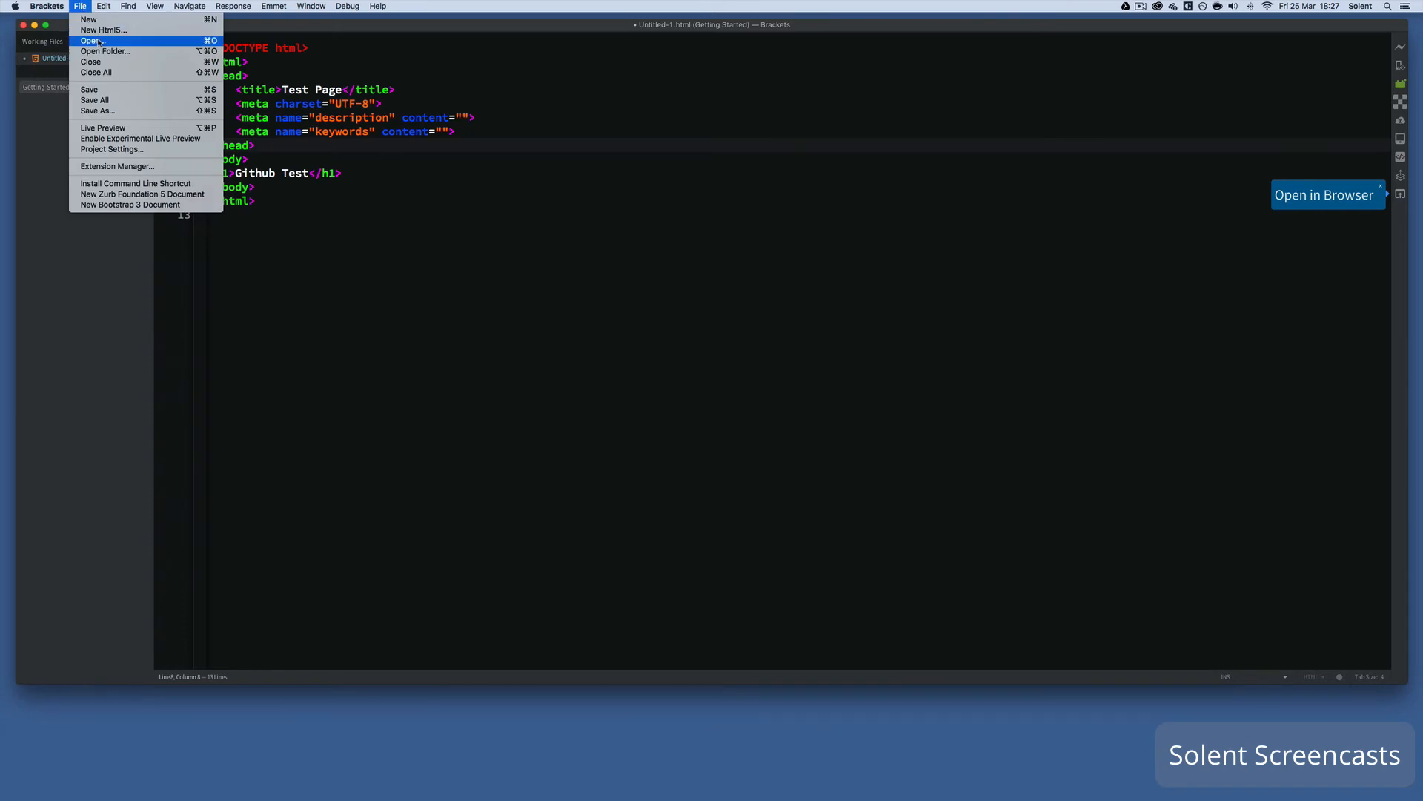
# - Save the page as index.html in the GitHub/number1 folder
pyautogui.click(106, 93)
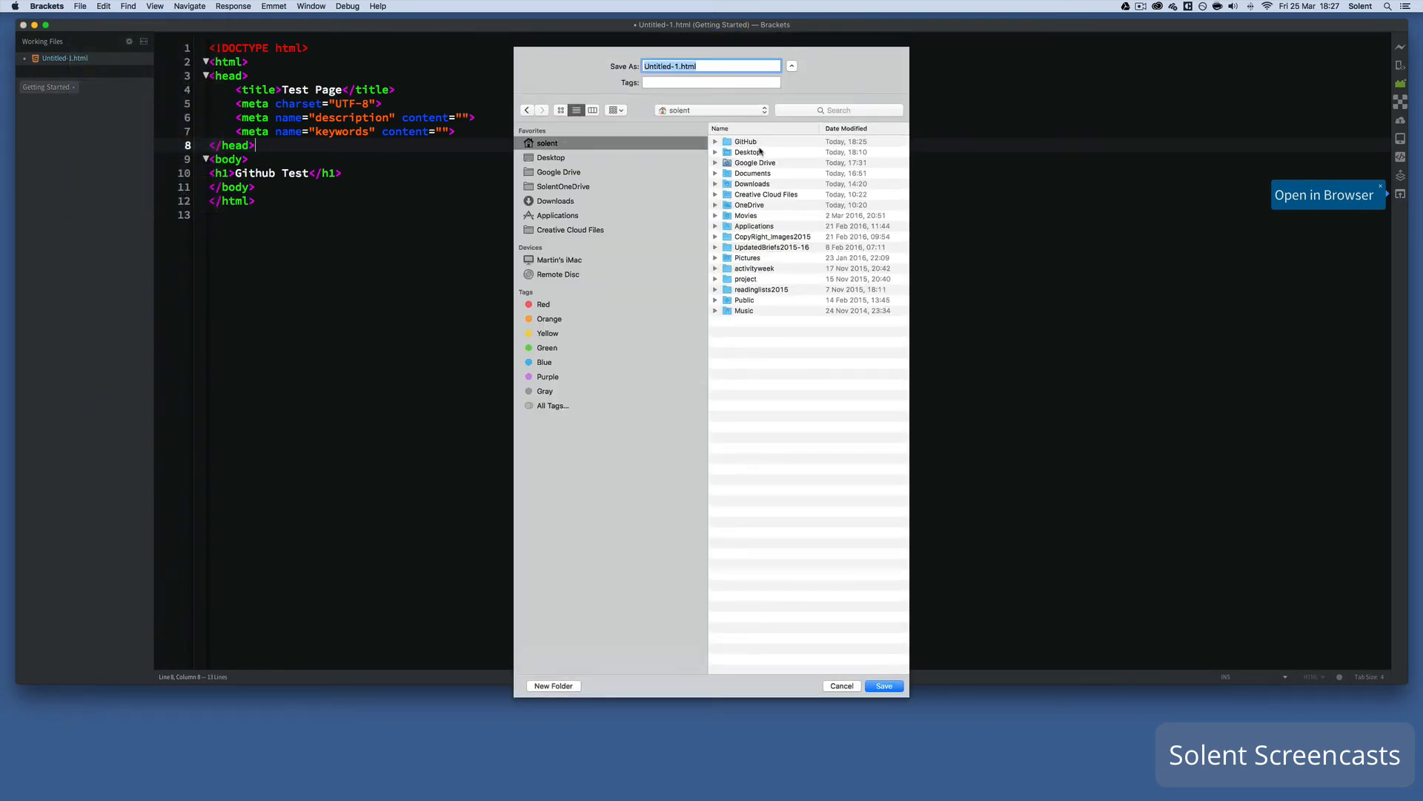
pyautogui.click(757, 143)
pyautogui.doubleClick(757, 143)
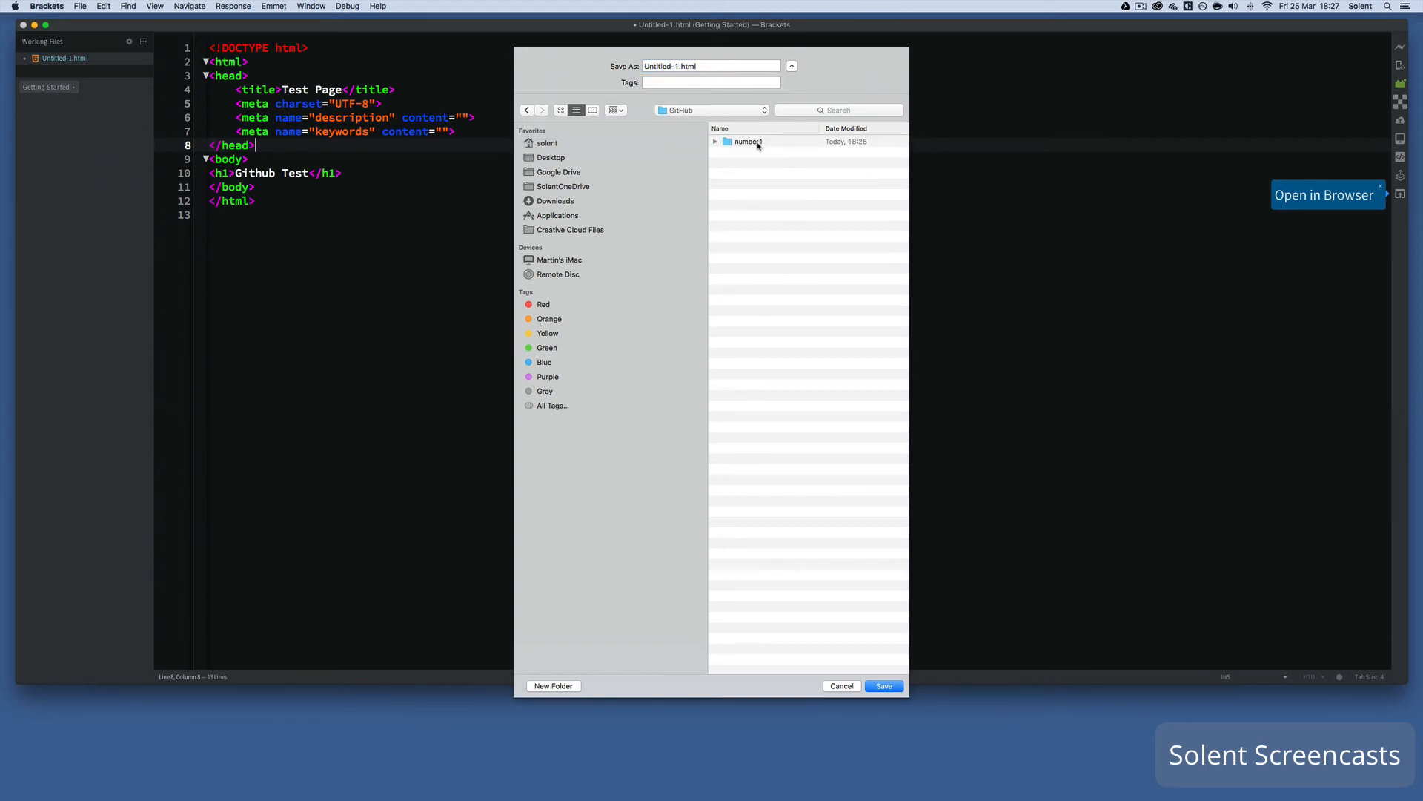
pyautogui.doubleClick(742, 143)
pyautogui.click(677, 66)
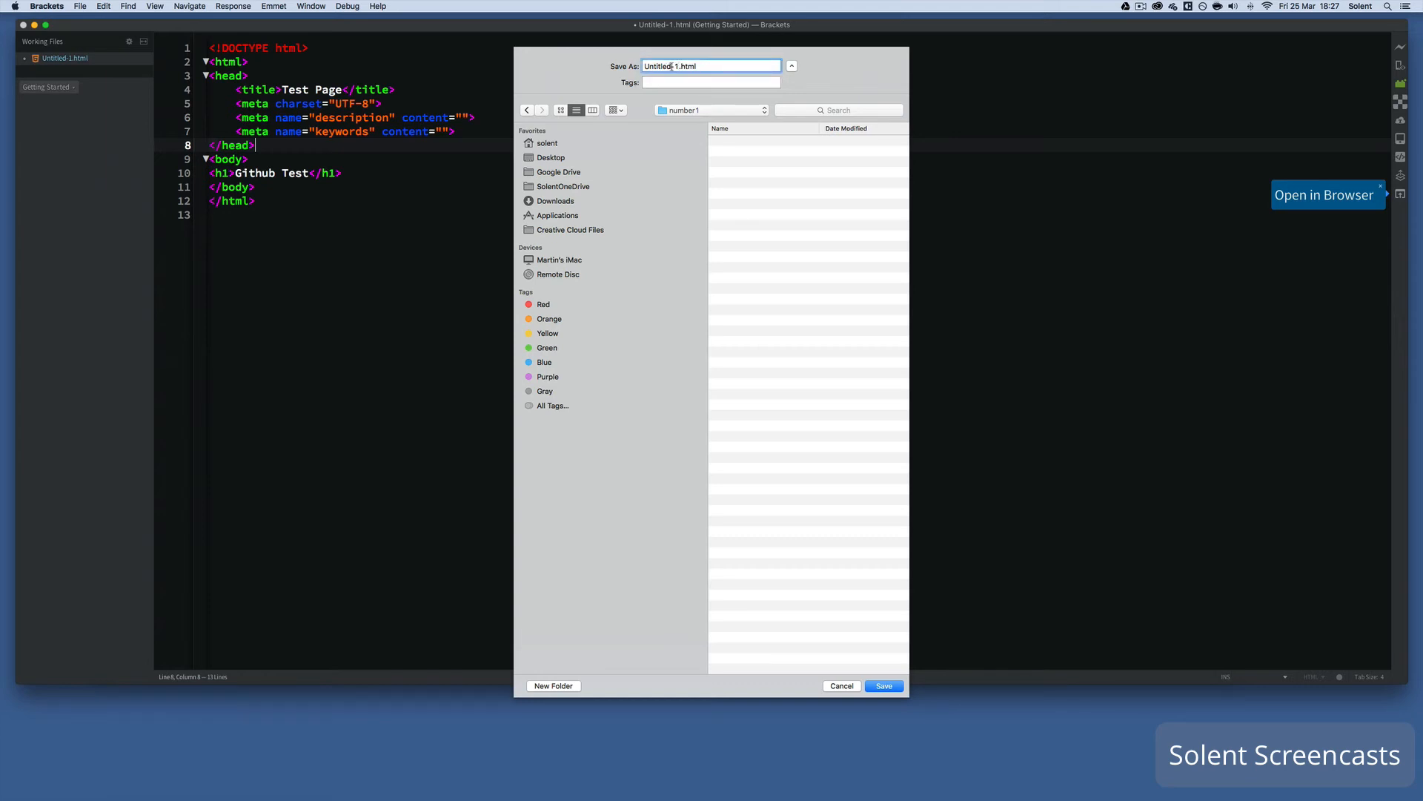
pyautogui.moveTo(678, 66); pyautogui.dragTo(549, 65)
pyautogui.write('index')
pyautogui.click(884, 686)
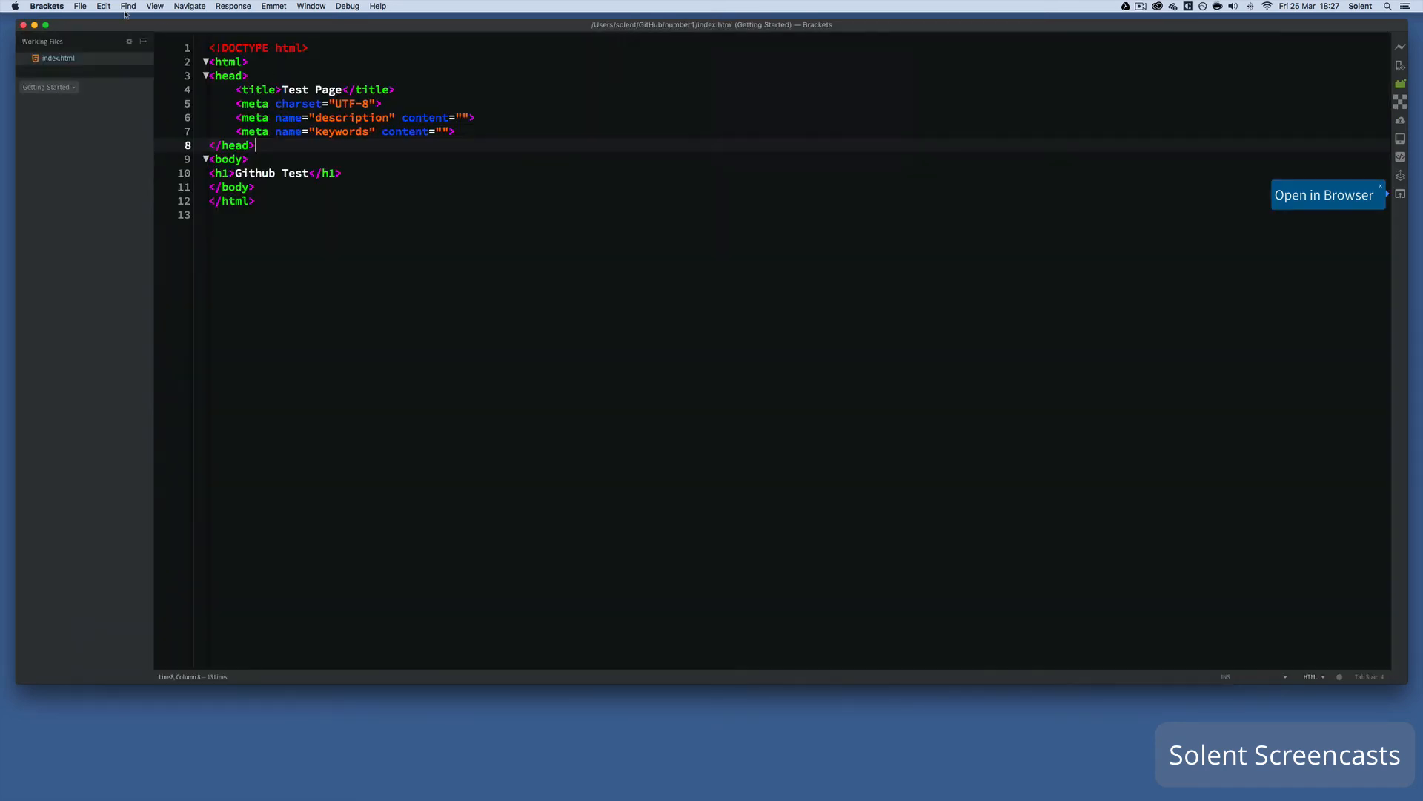
# - Minimise Brackets and show the uncommitted index.html change in GitHub Desktop
pyautogui.click(34, 25)
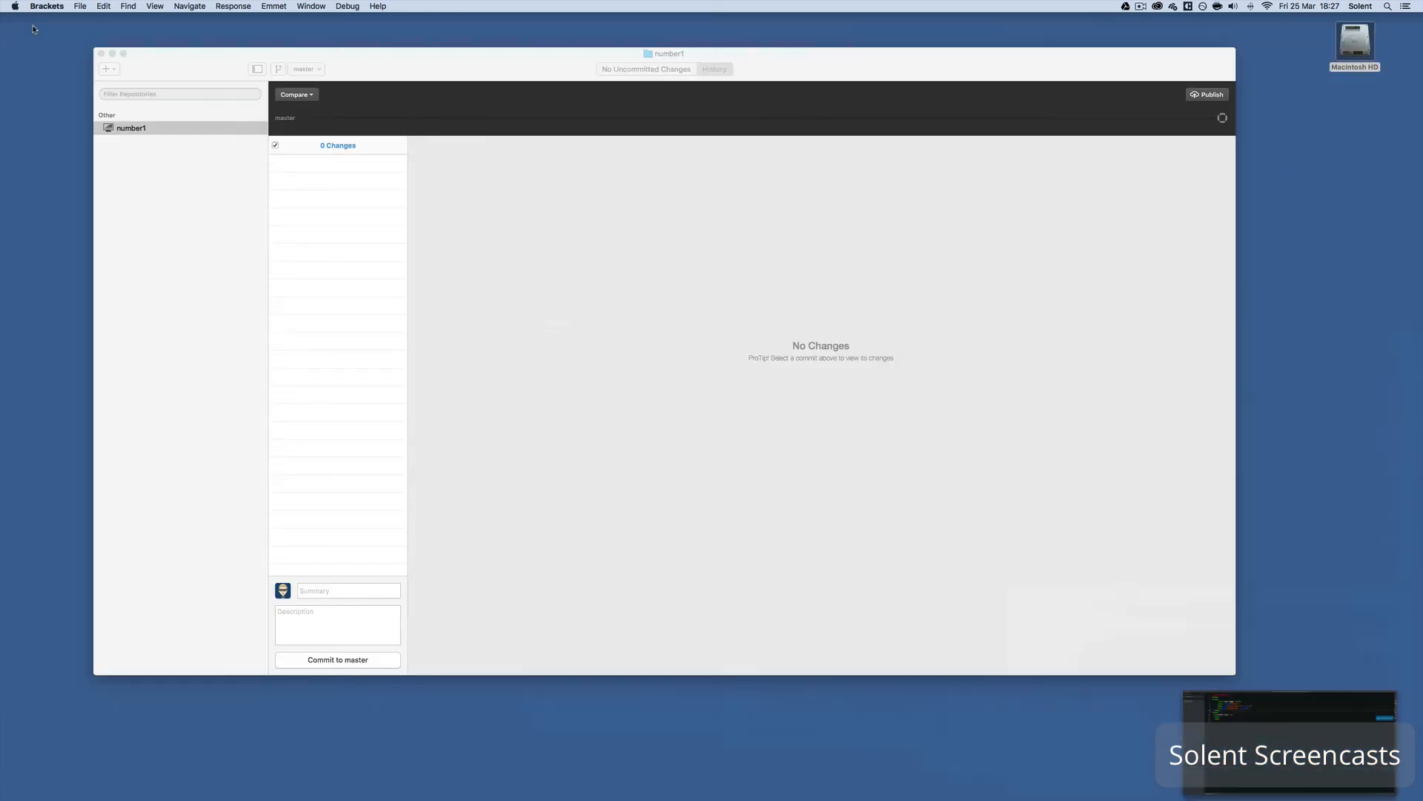
pyautogui.click(545, 409)
pyautogui.moveTo(642, 81)
pyautogui.mouseDown()
pyautogui.moveTo(620, 72)
pyautogui.moveTo(635, 70)
pyautogui.mouseUp()
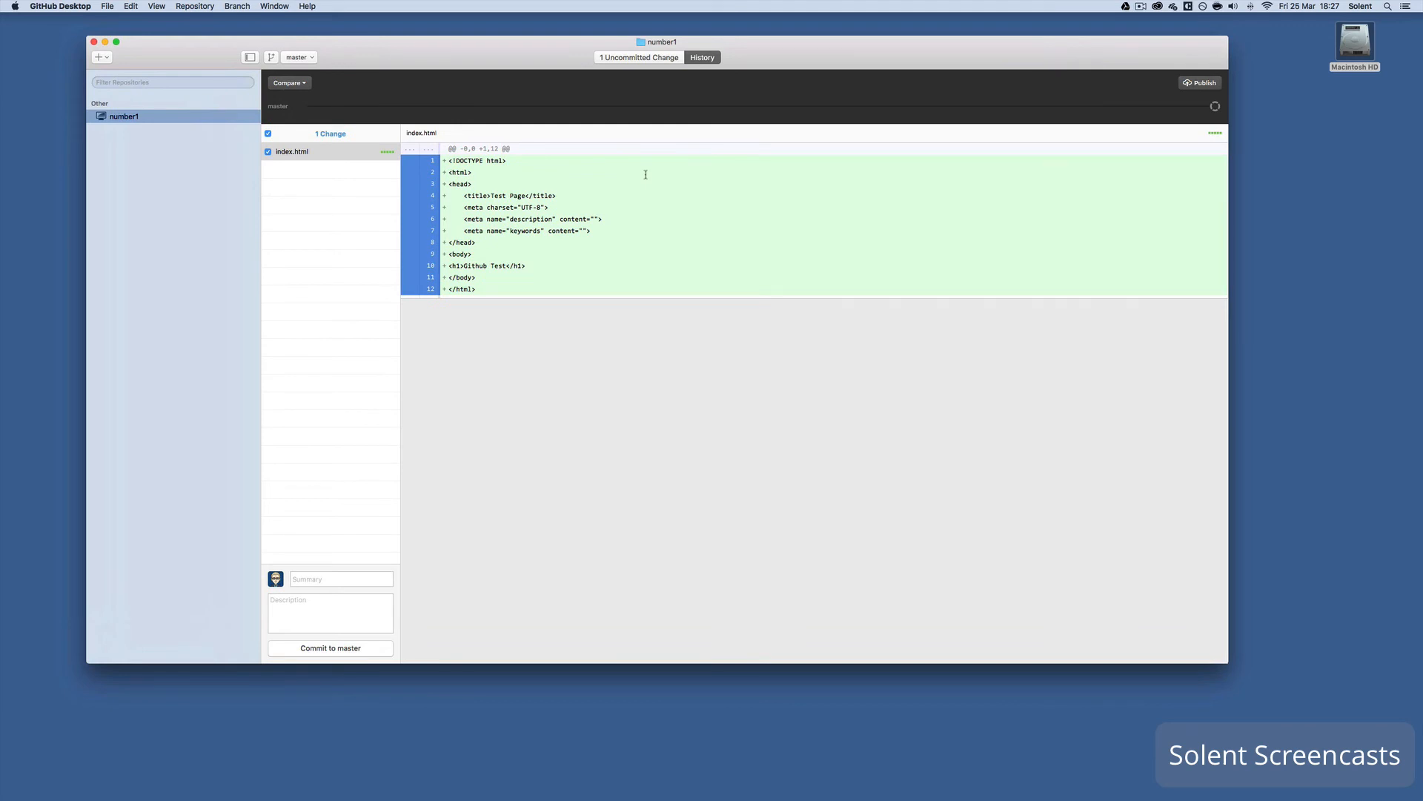
pyautogui.click(606, 58)
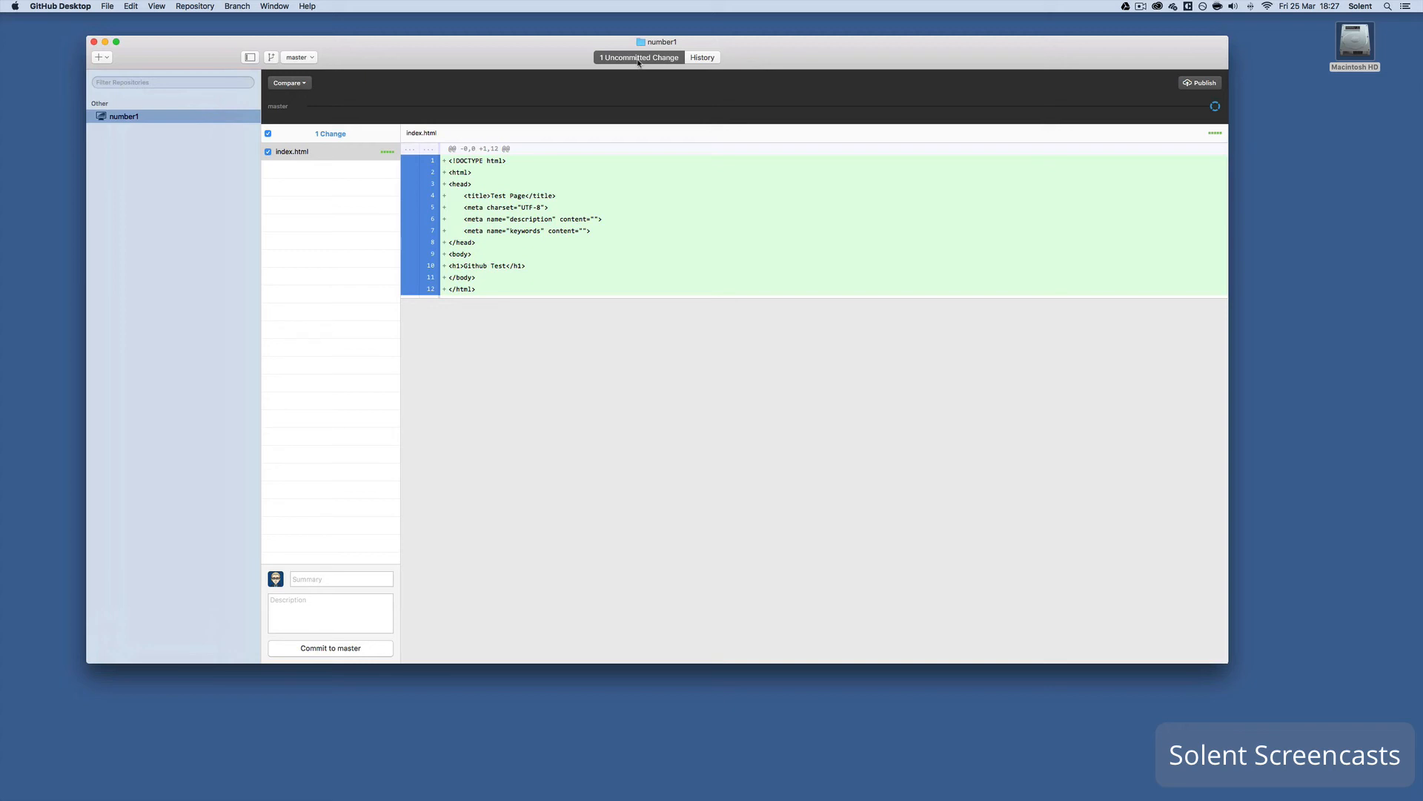
# - Commit index.html to master with the summary 'added index'
pyautogui.click(303, 581)
pyautogui.write('added index')
pyautogui.click(290, 601)
pyautogui.click(339, 578)
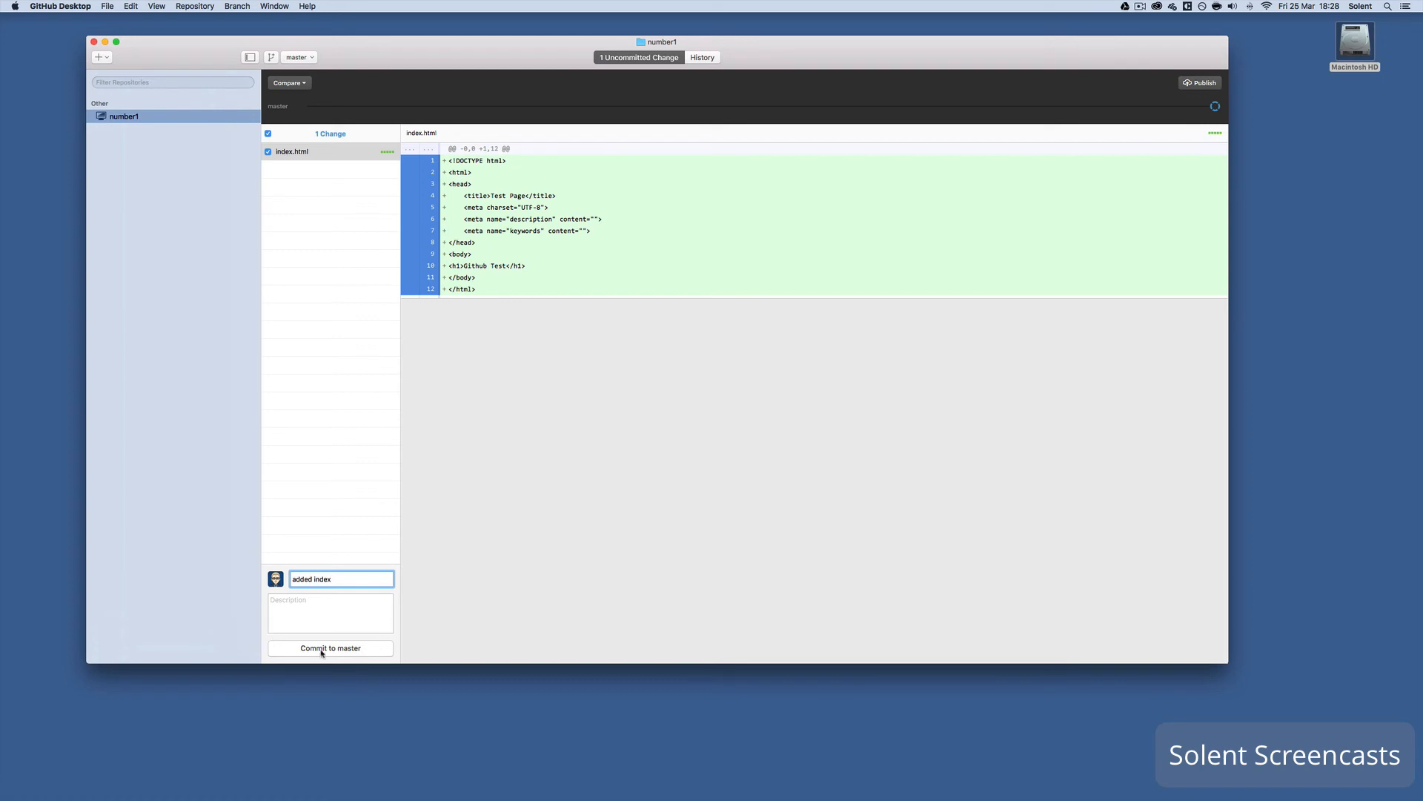
pyautogui.click(349, 649)
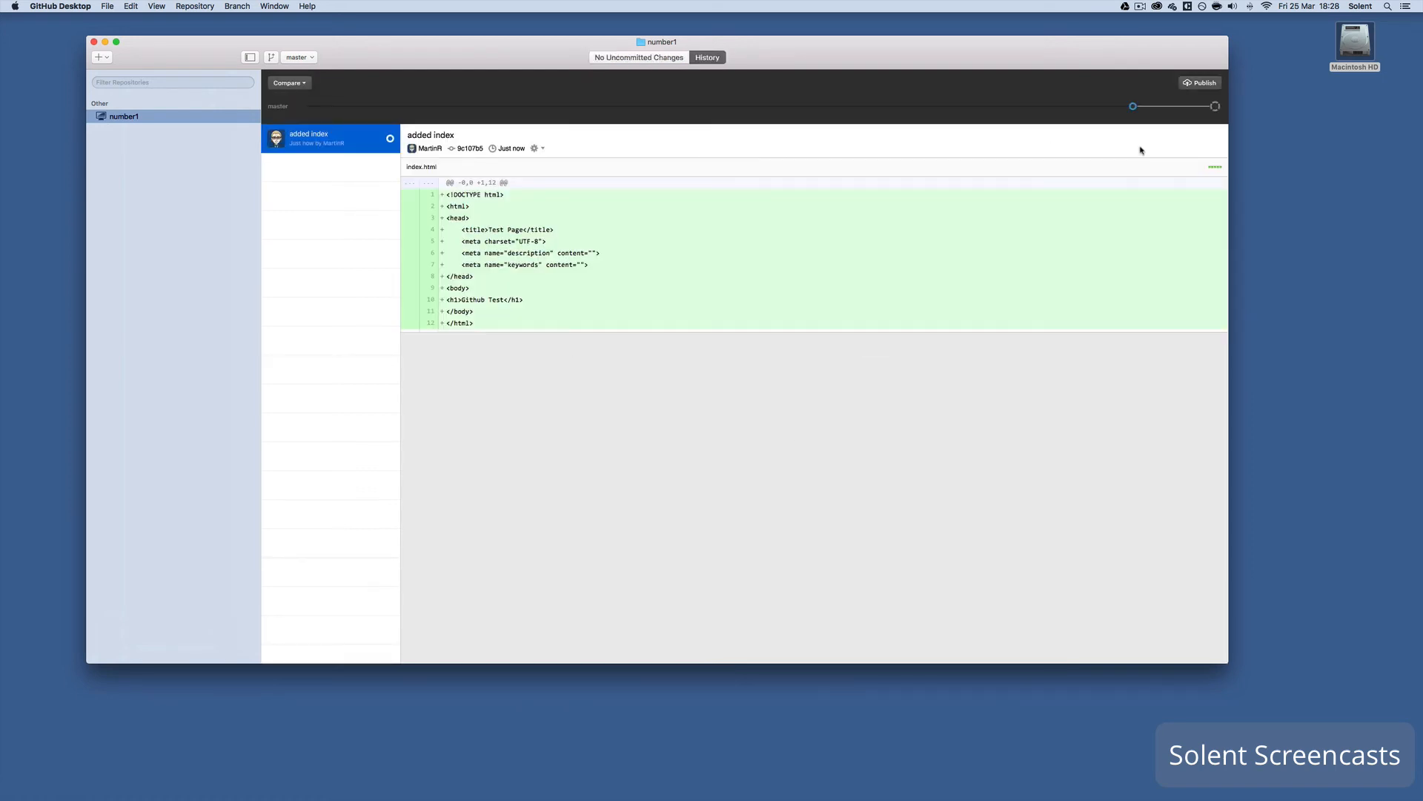
pyautogui.moveTo(1136, 109)
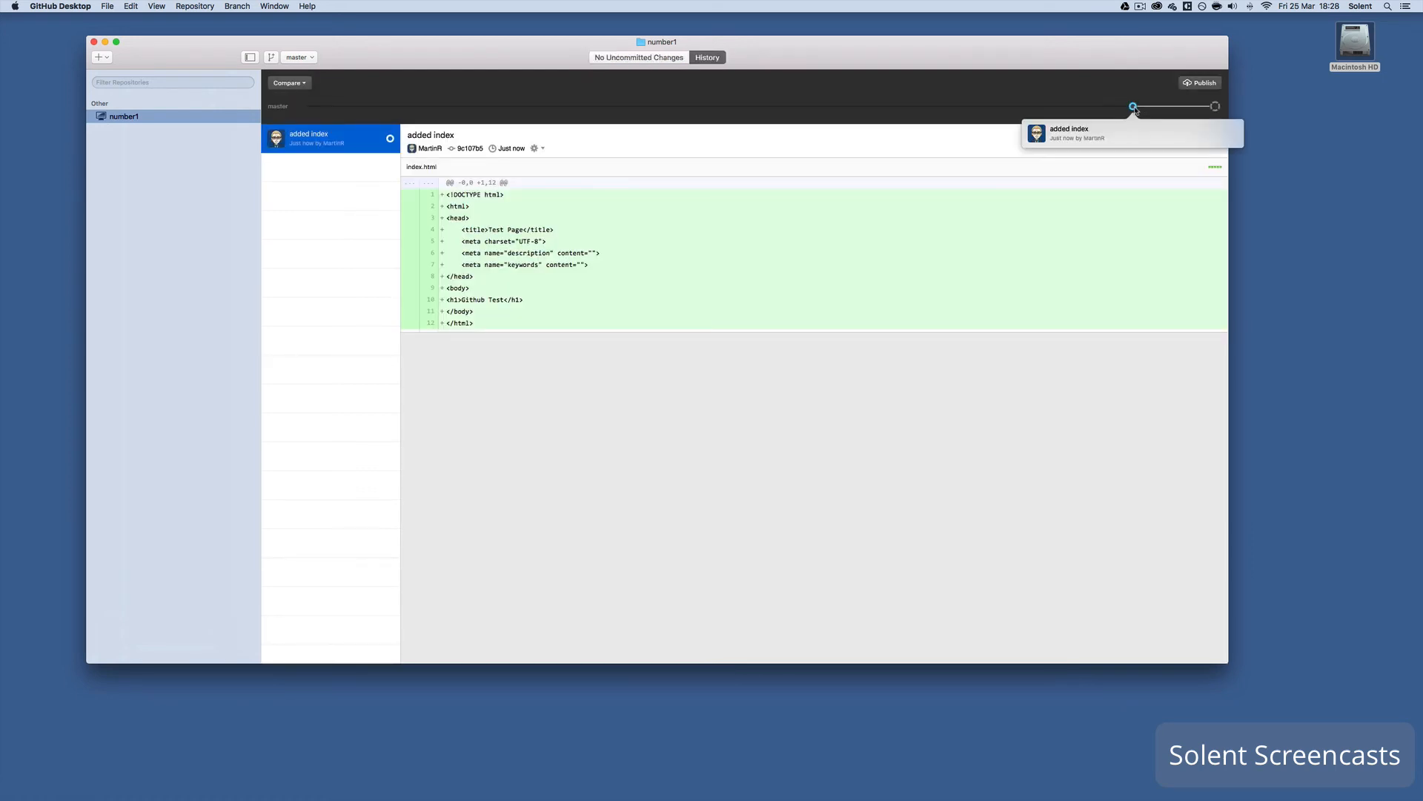
pyautogui.click(1215, 107)
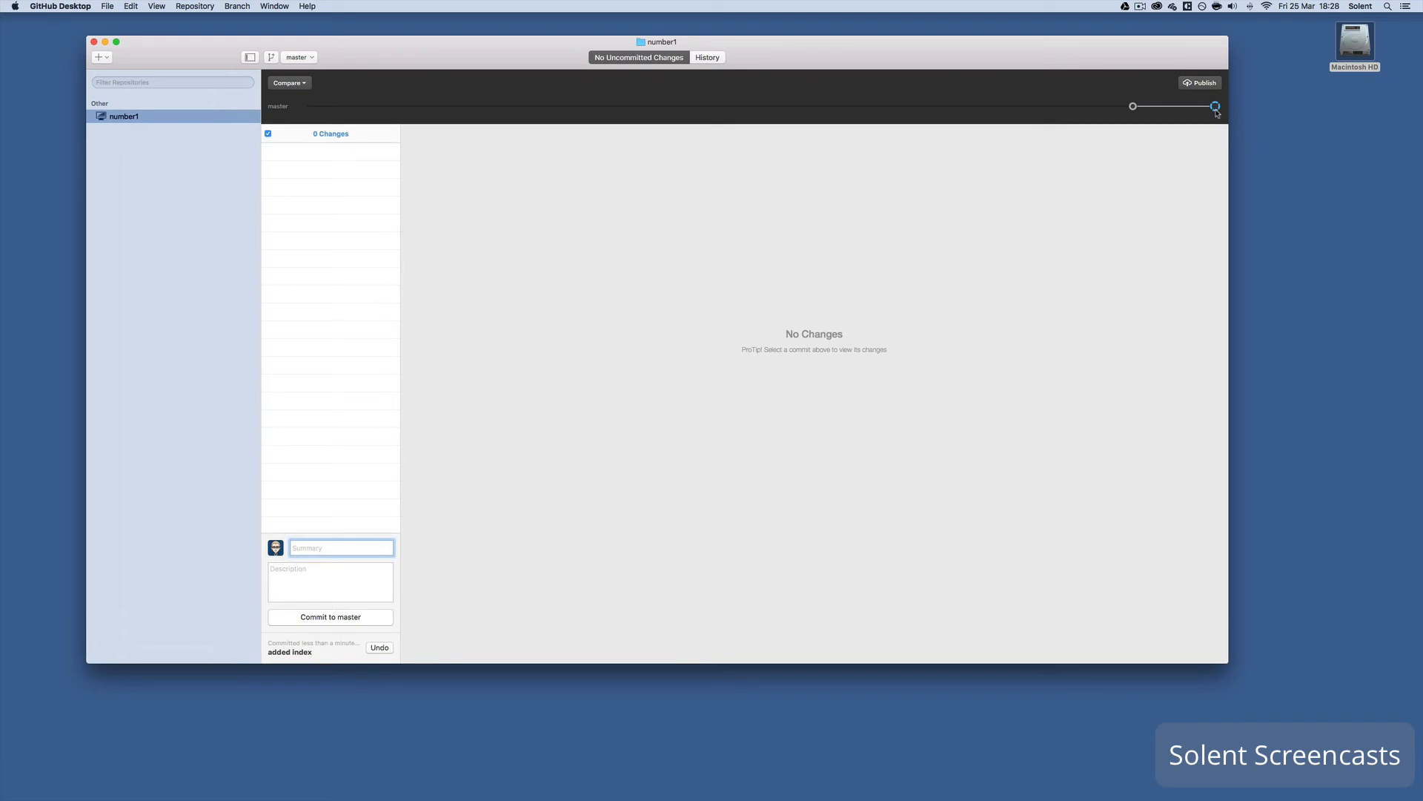
pyautogui.click(1133, 108)
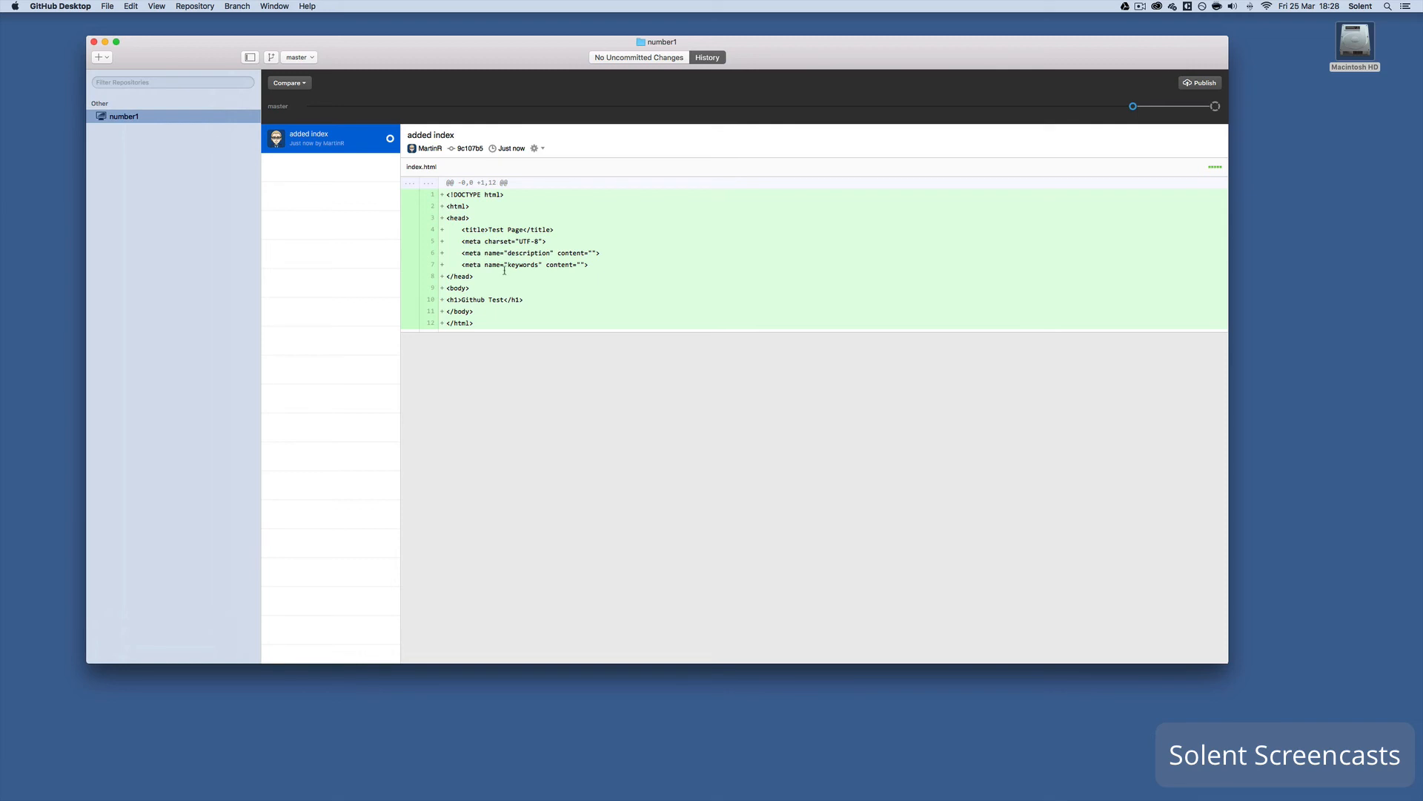
# - Publish the number1 repository to GitHub, keeping the name number1
pyautogui.moveTo(148, 797)
pyautogui.click(1201, 83)
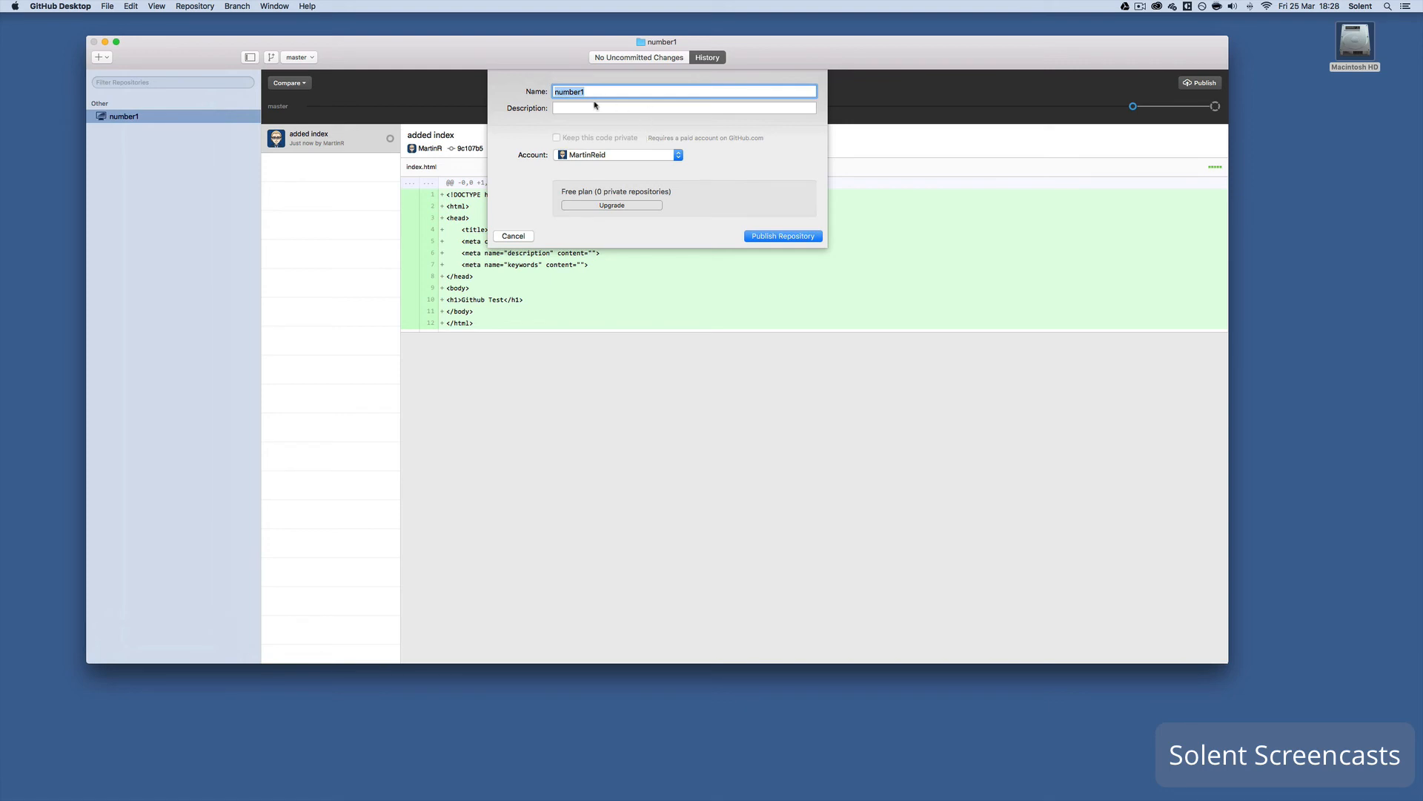
pyautogui.click(780, 237)
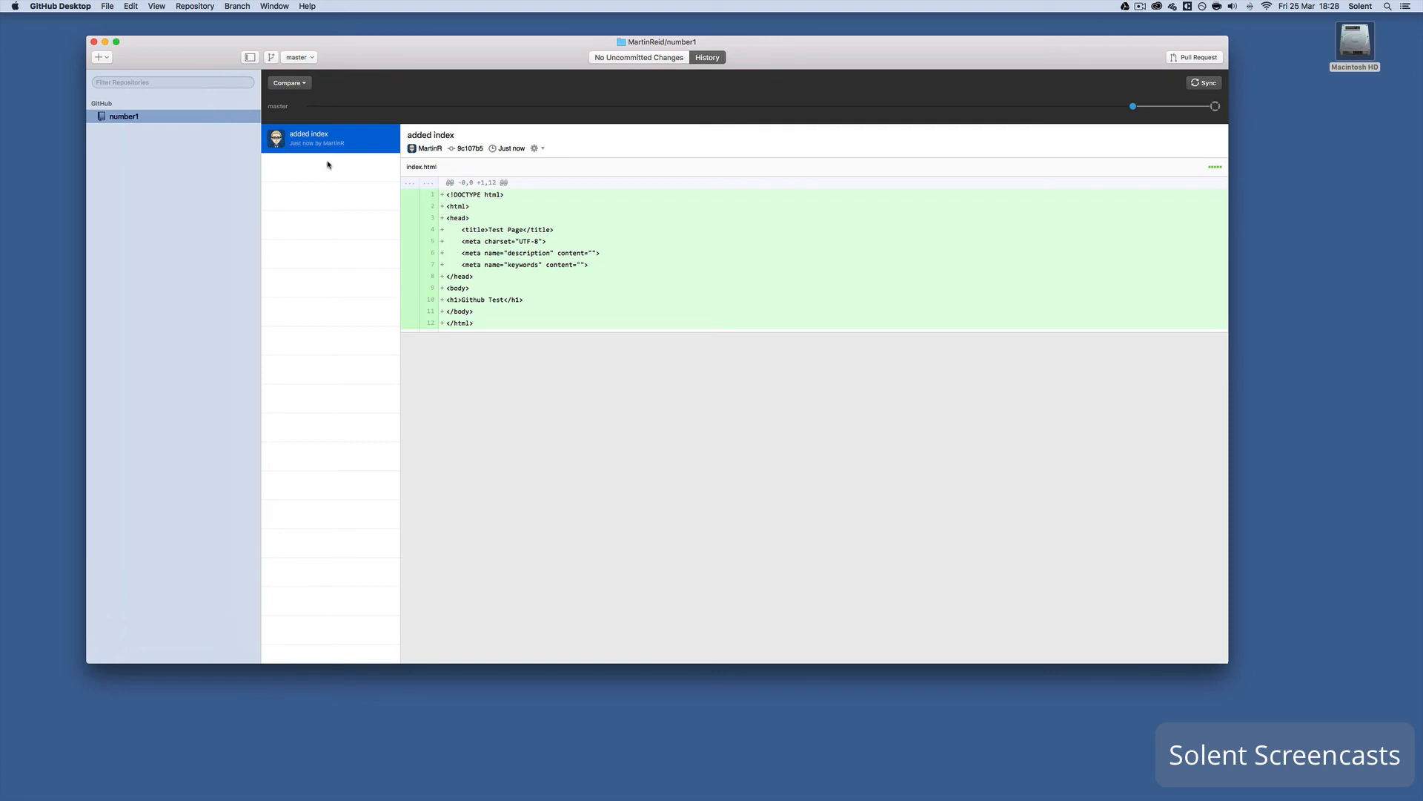
pyautogui.moveTo(344, 797)
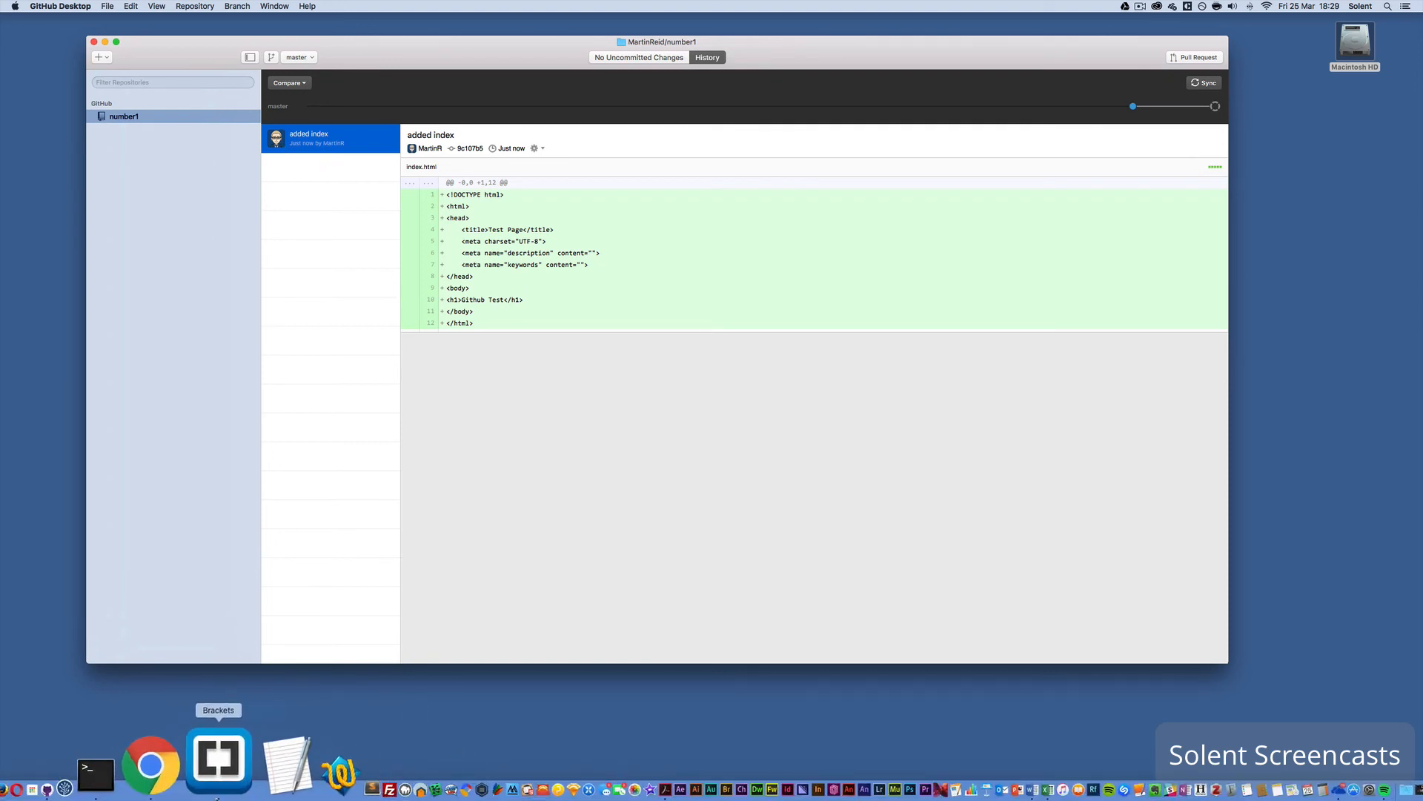
# - In Chrome, open the number1 repository from the profile's Repositories list
pyautogui.click(206, 785)
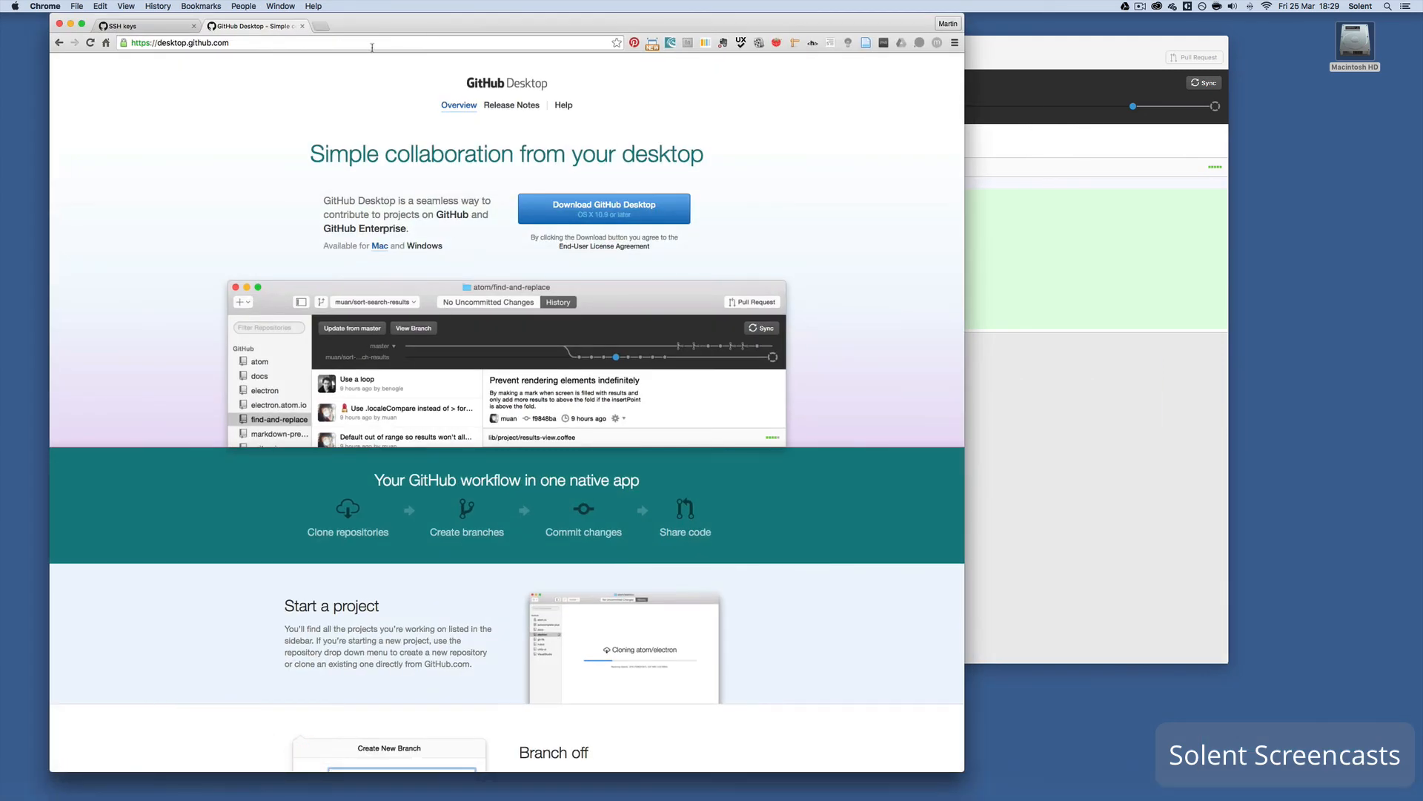
pyautogui.click(148, 32)
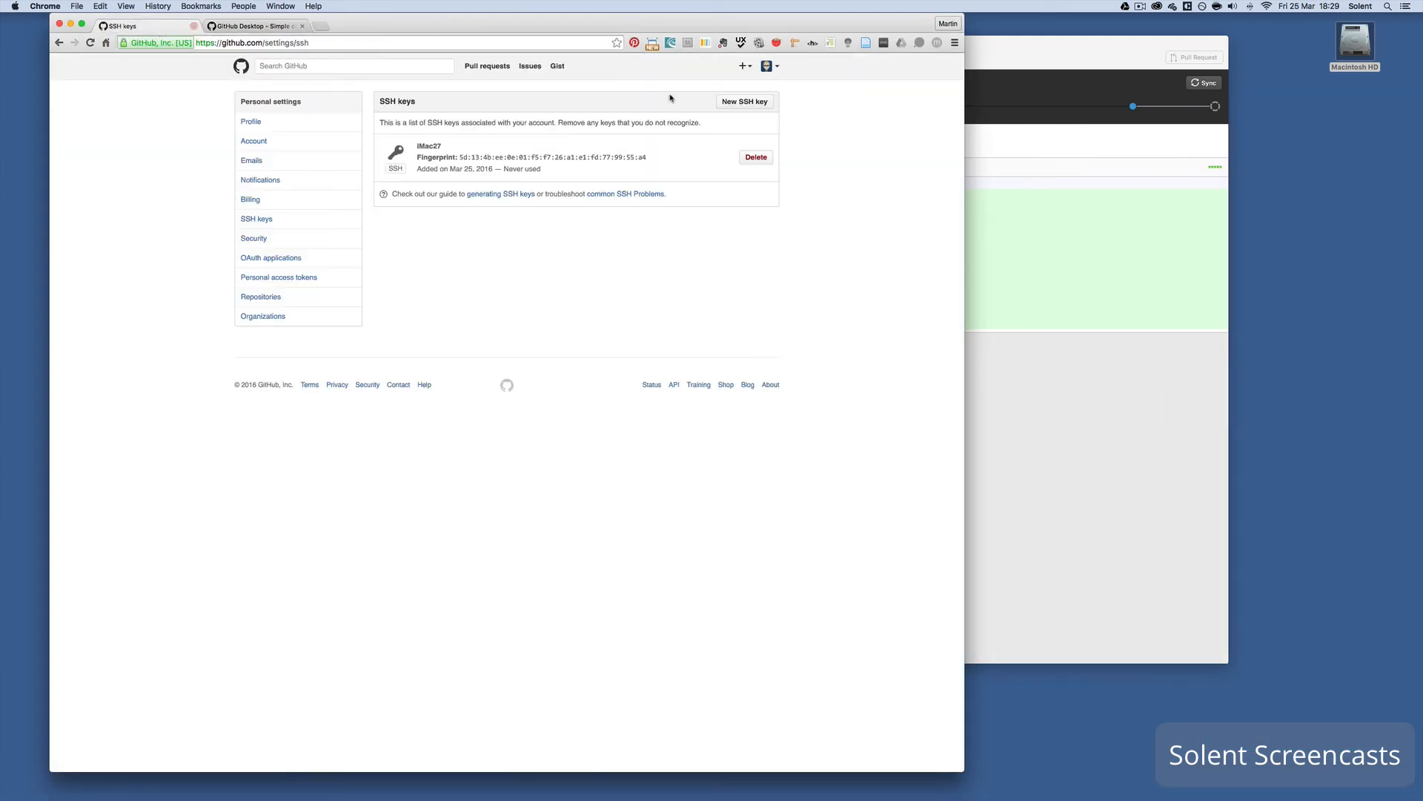
pyautogui.click(772, 68)
pyautogui.click(727, 117)
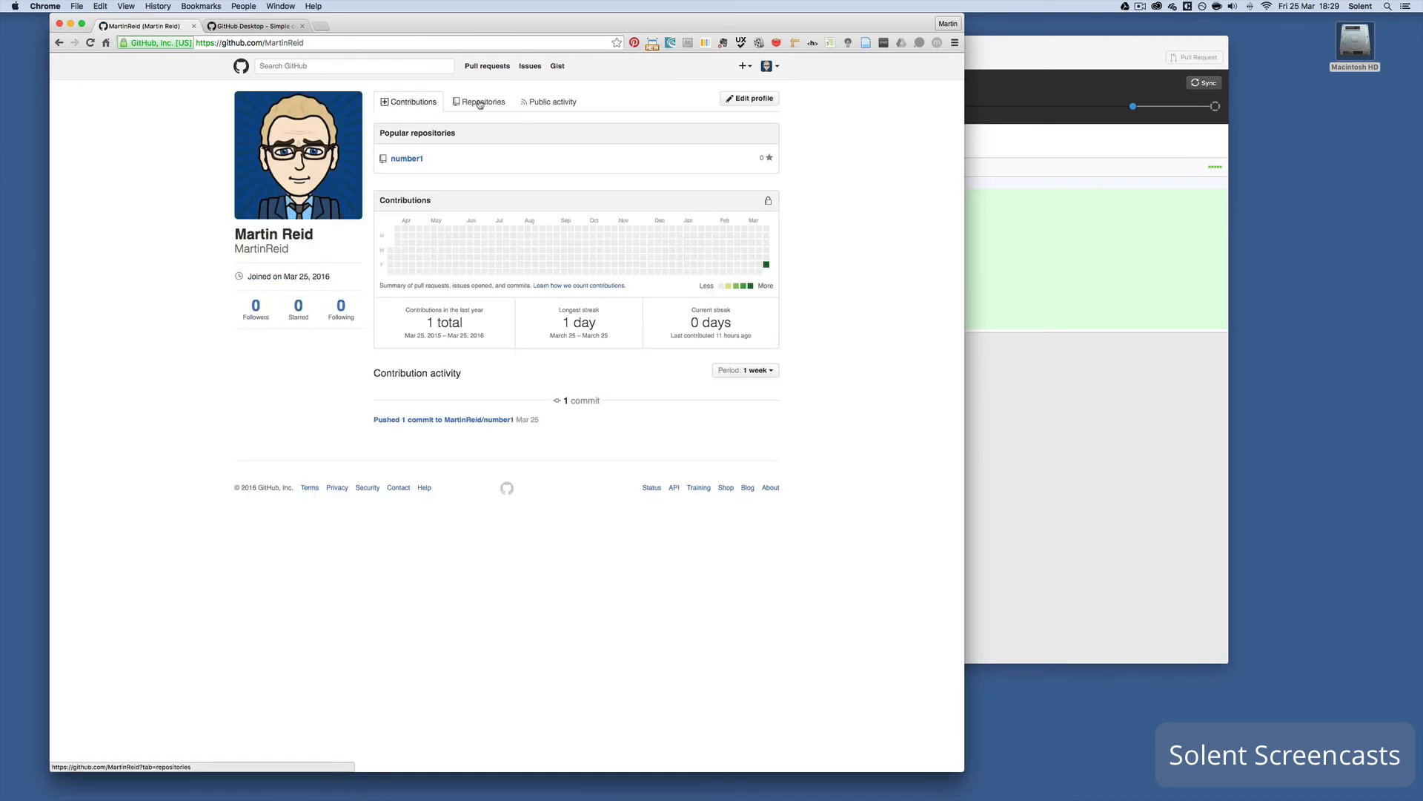
pyautogui.click(480, 103)
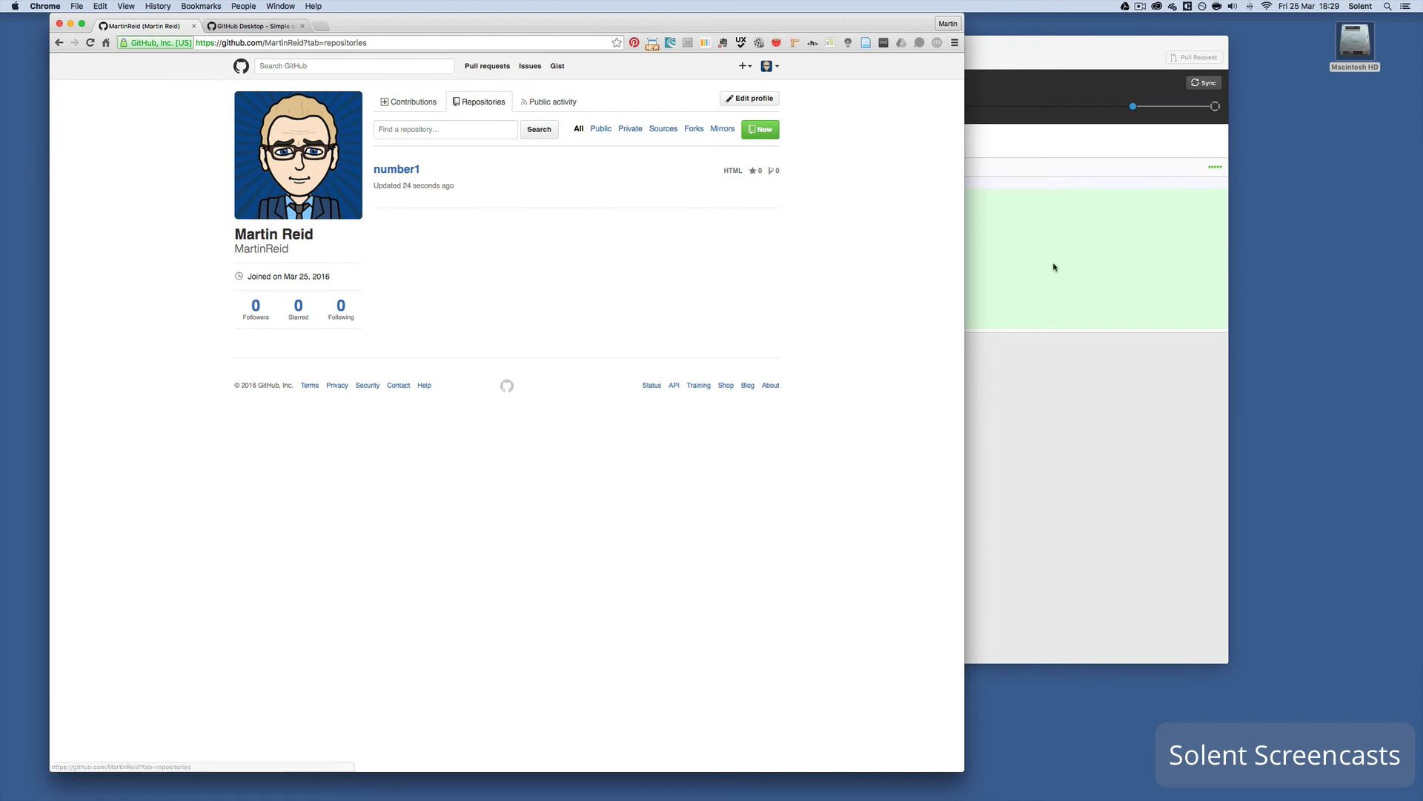
pyautogui.moveTo(965, 246); pyautogui.dragTo(1286, 282)
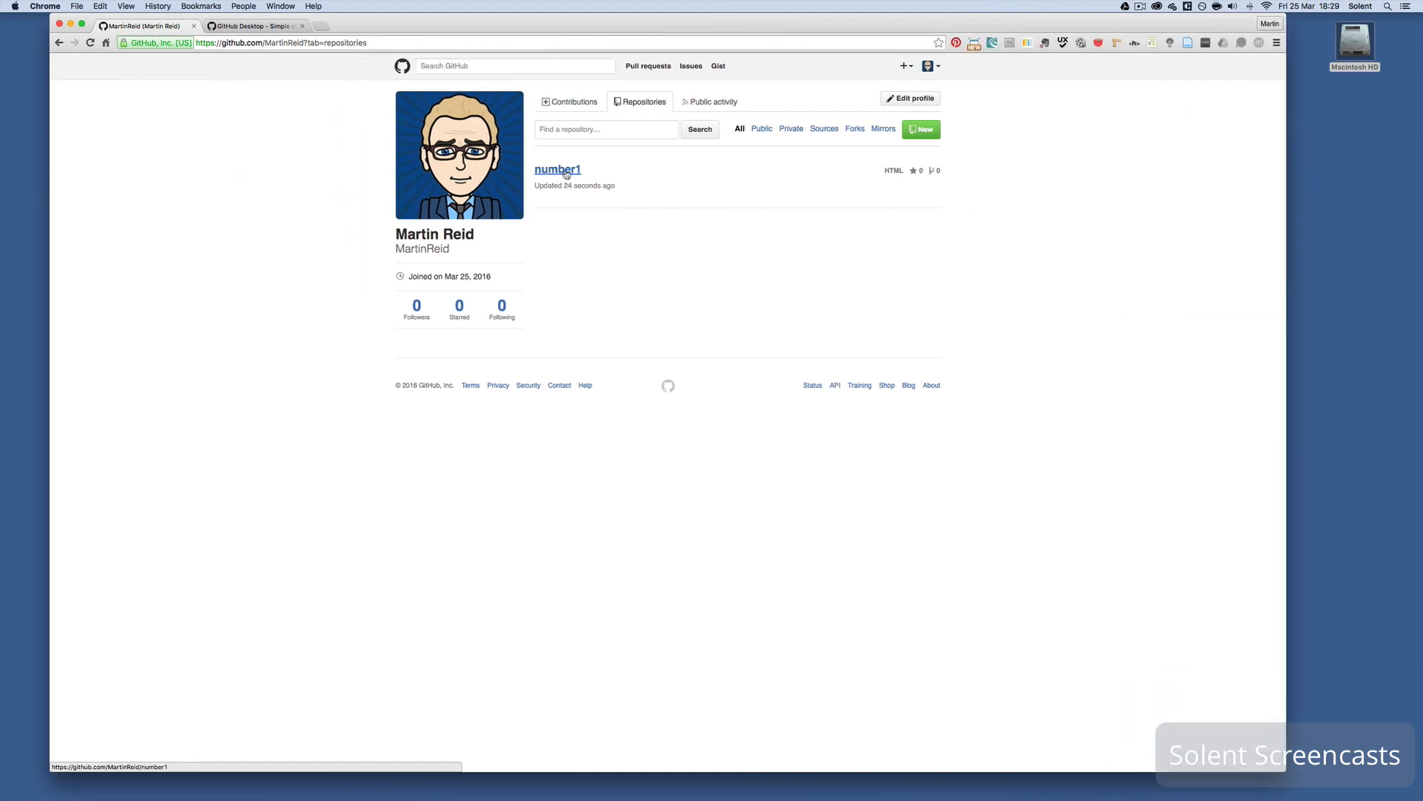
pyautogui.click(566, 175)
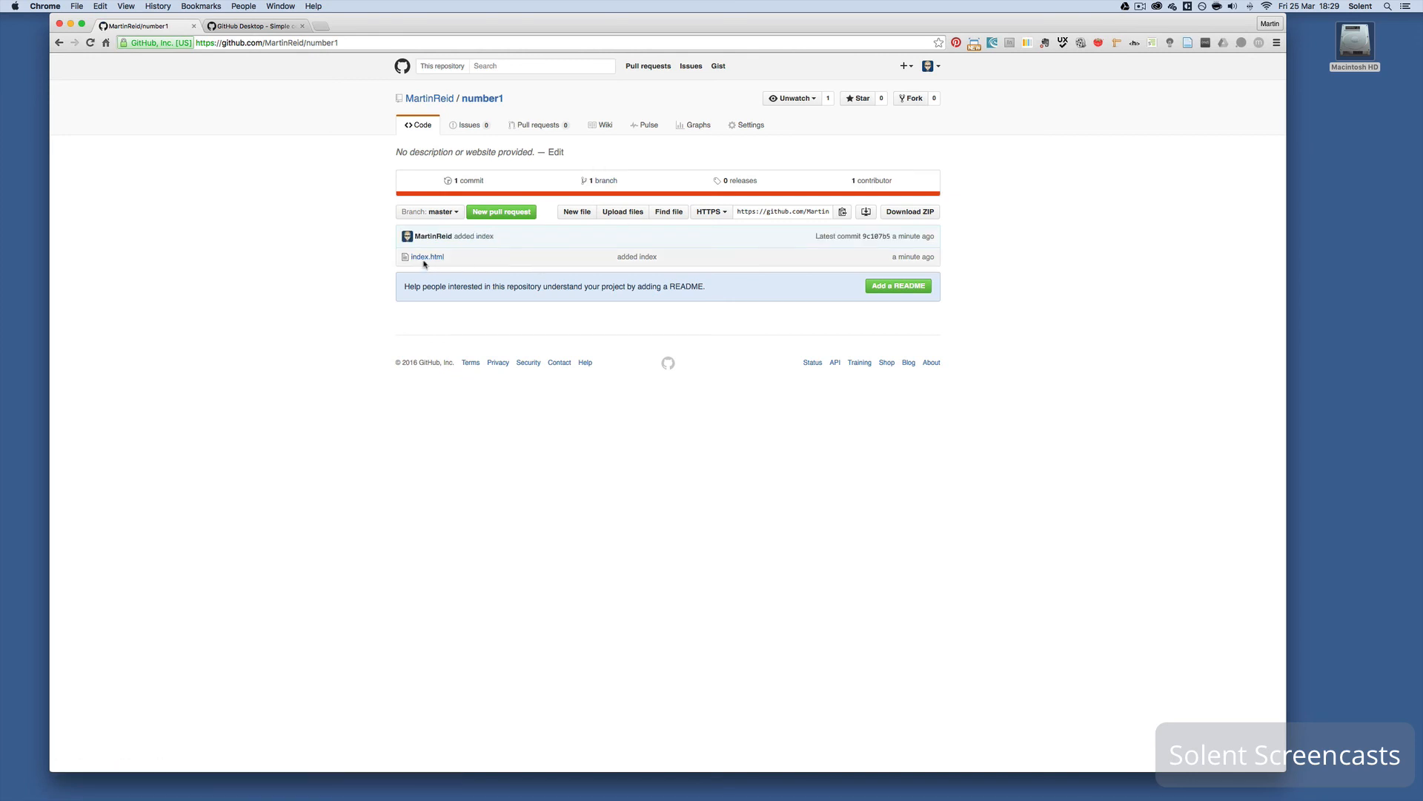
# - Inspect index.html's history and the 'added index' commit diff in split and unified views, then return to number1
pyautogui.click(427, 259)
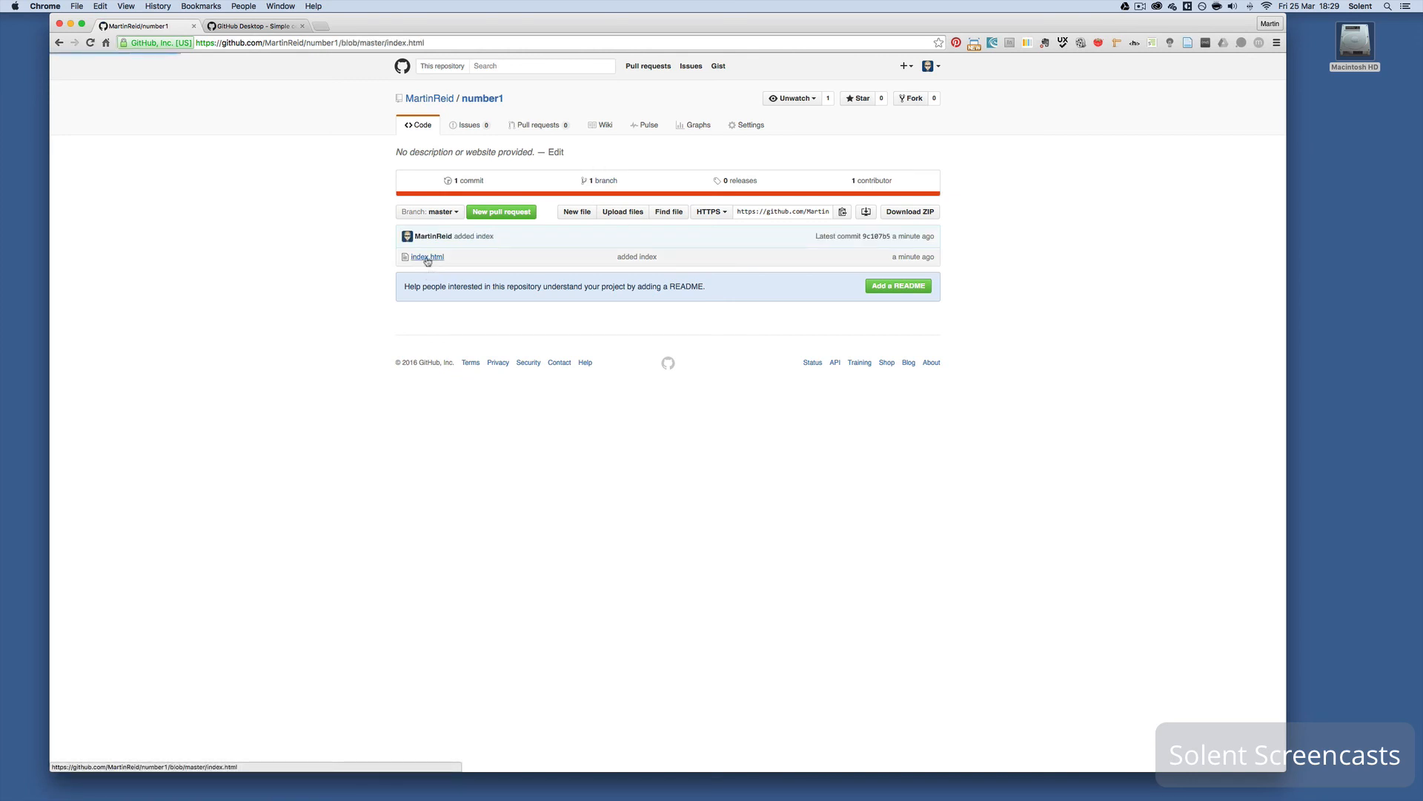
pyautogui.click(862, 229)
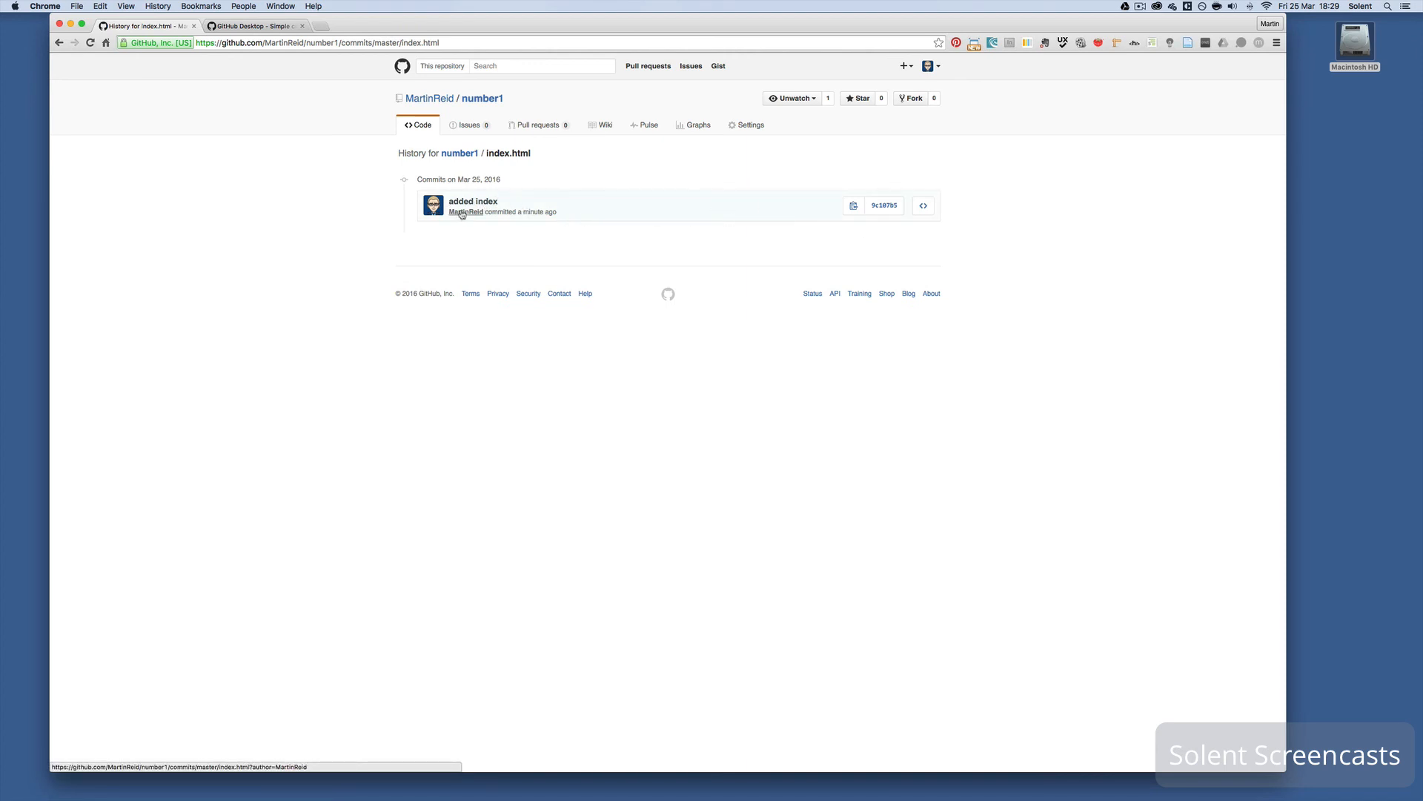
pyautogui.click(475, 201)
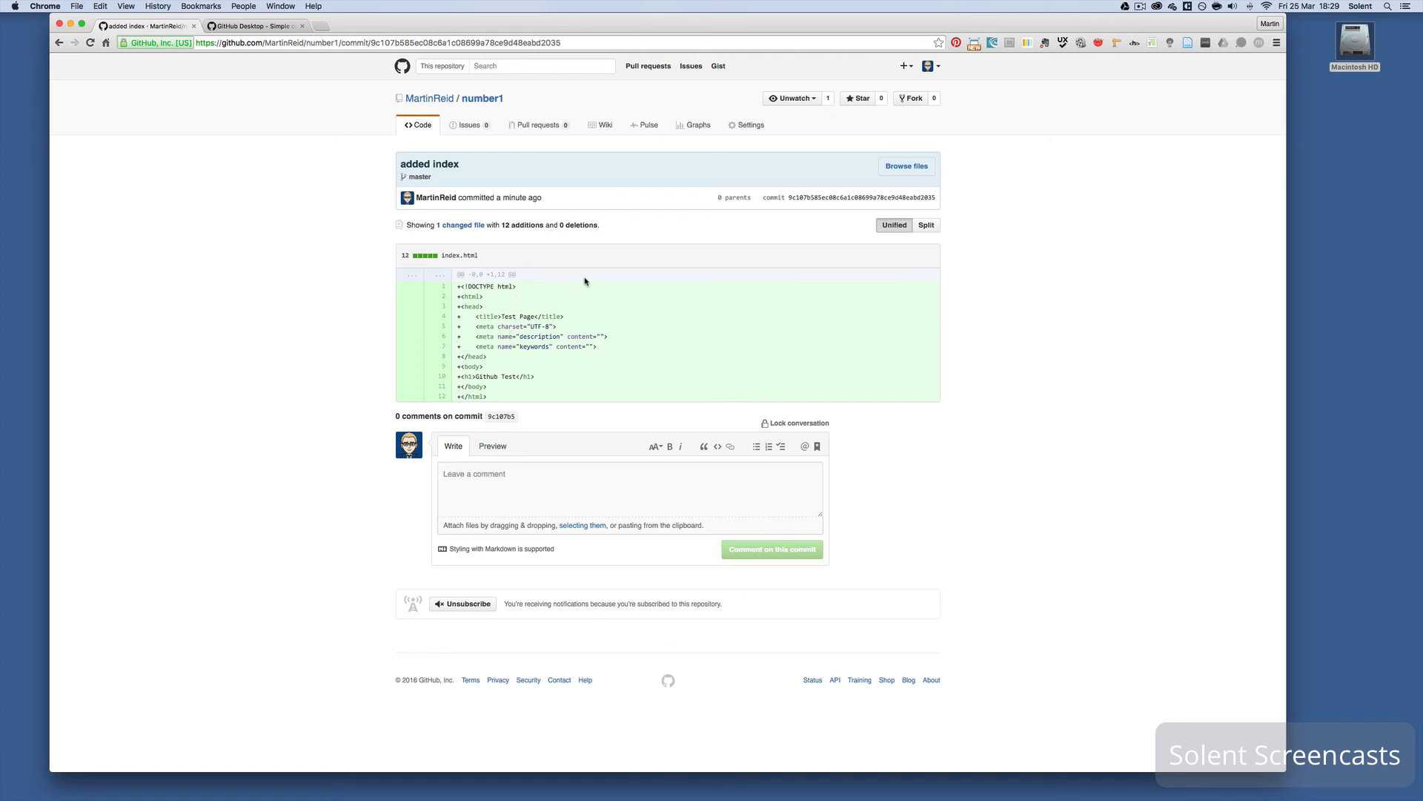
pyautogui.click(926, 226)
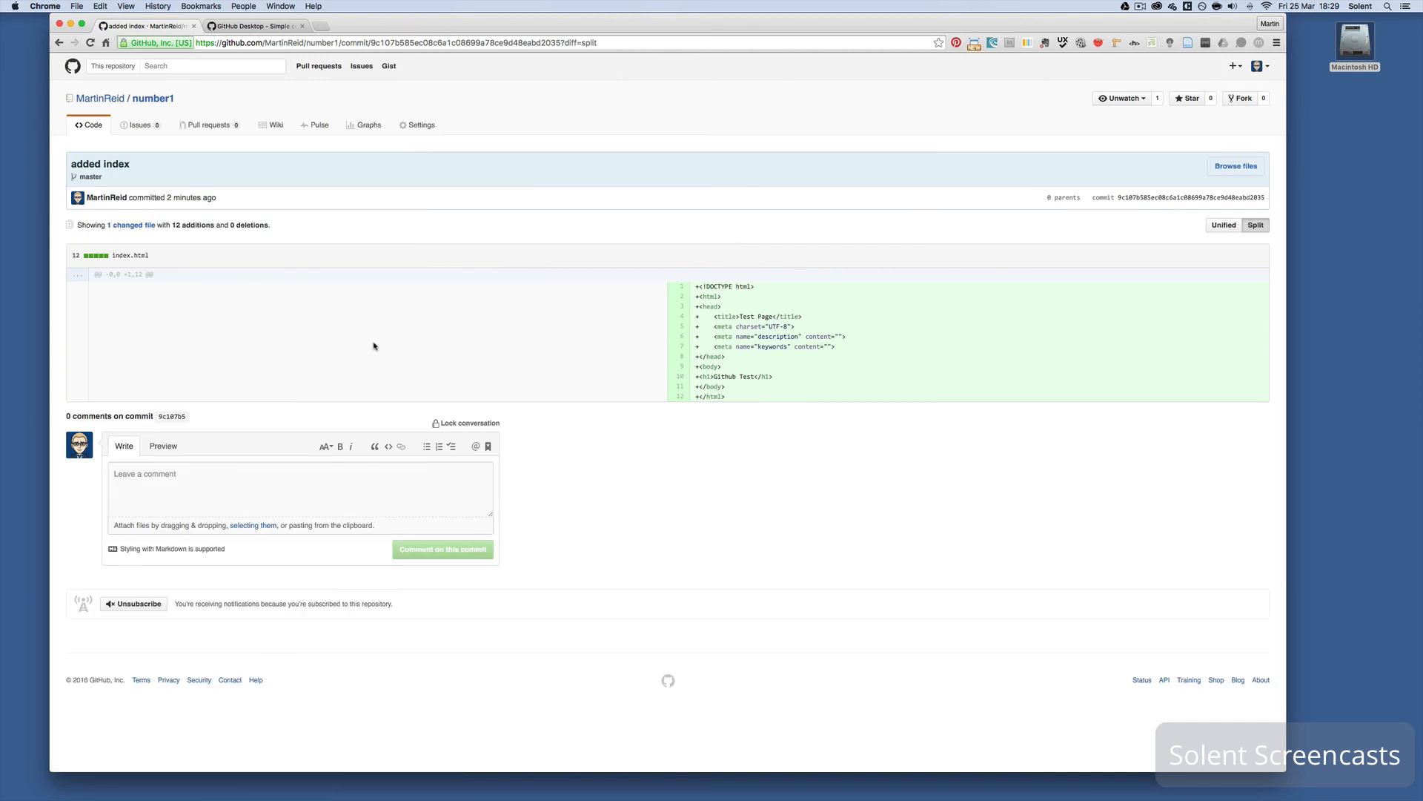
pyautogui.click(1220, 226)
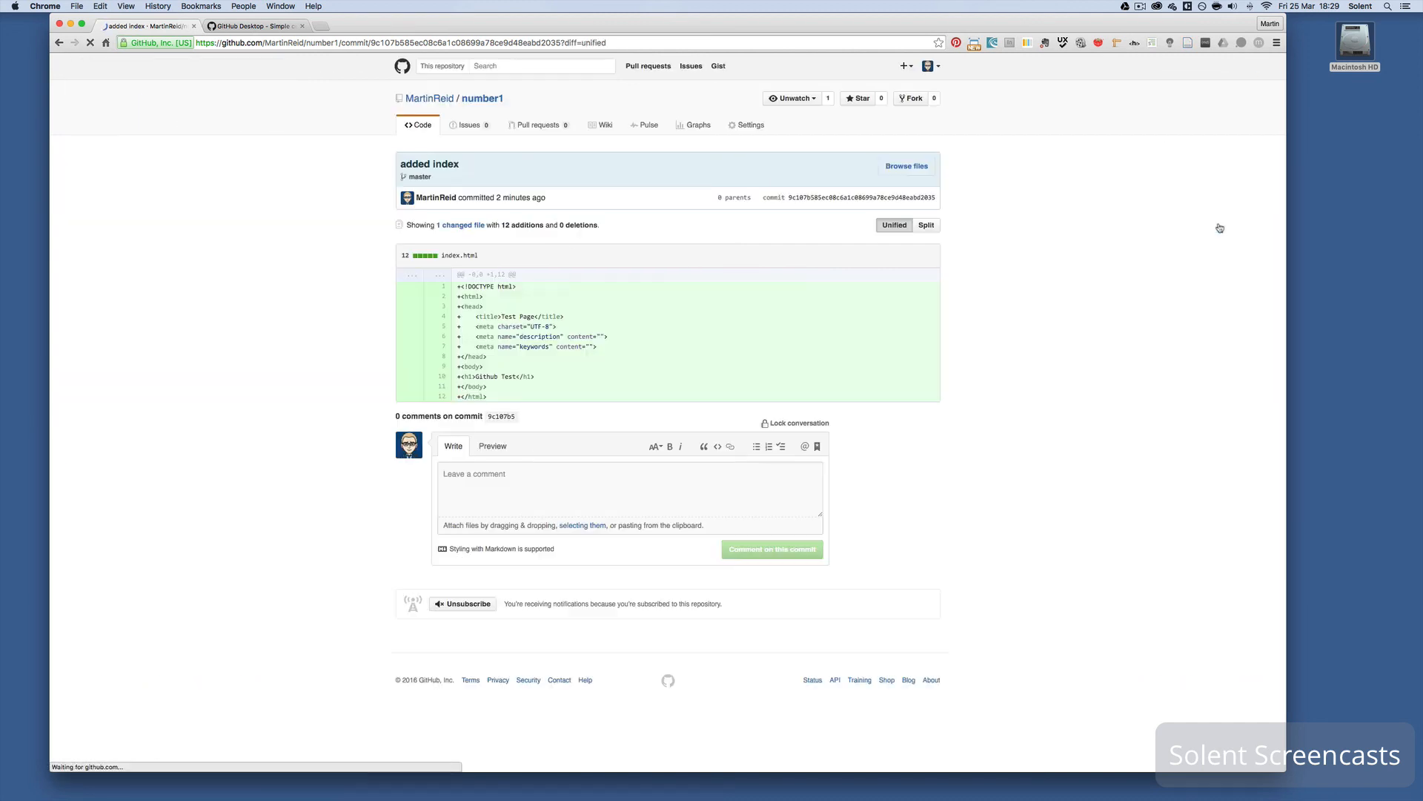
pyautogui.click(475, 101)
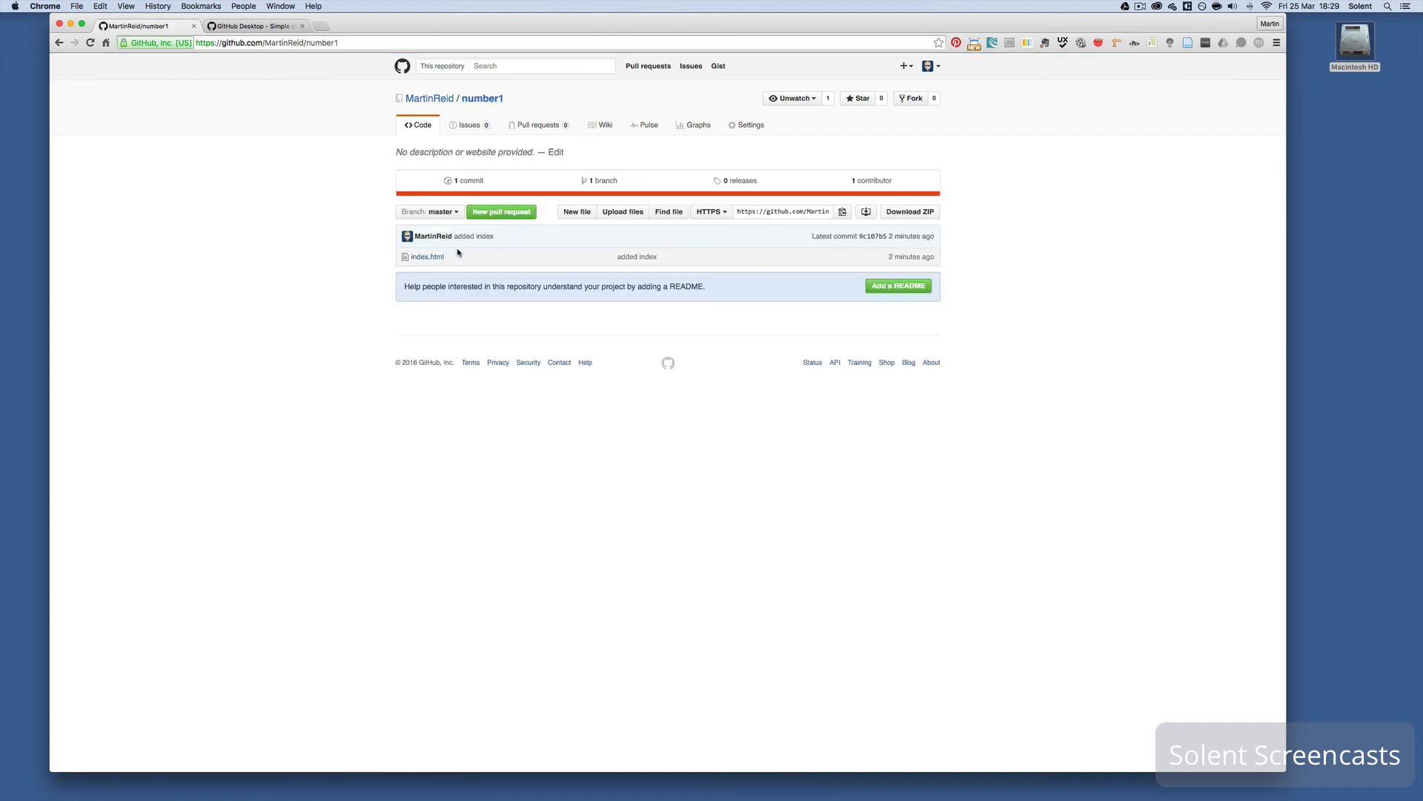
# - In Brackets, add <p>Hello World</p> as line 11 under the Github Test heading and save index.html
pyautogui.moveTo(191, 797)
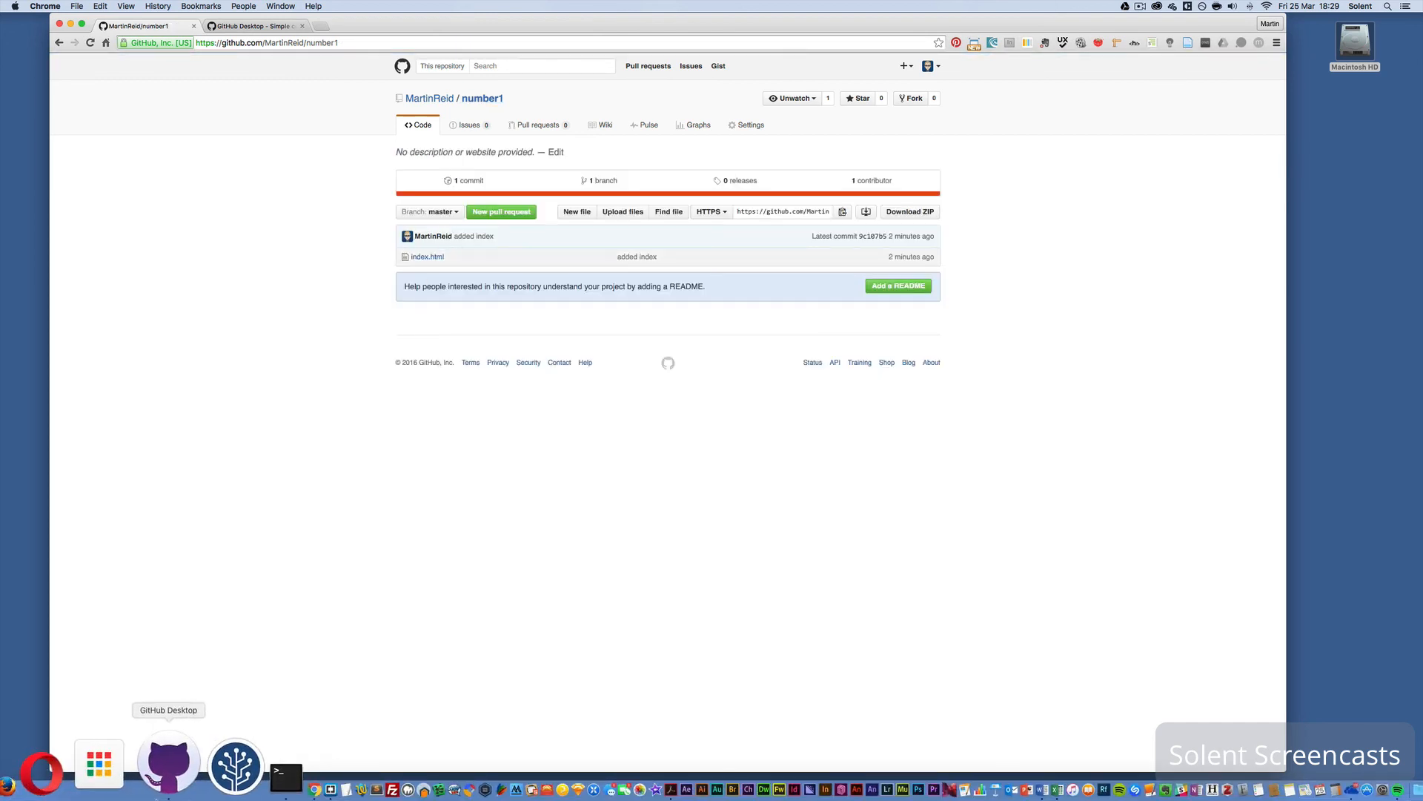
pyautogui.click(159, 794)
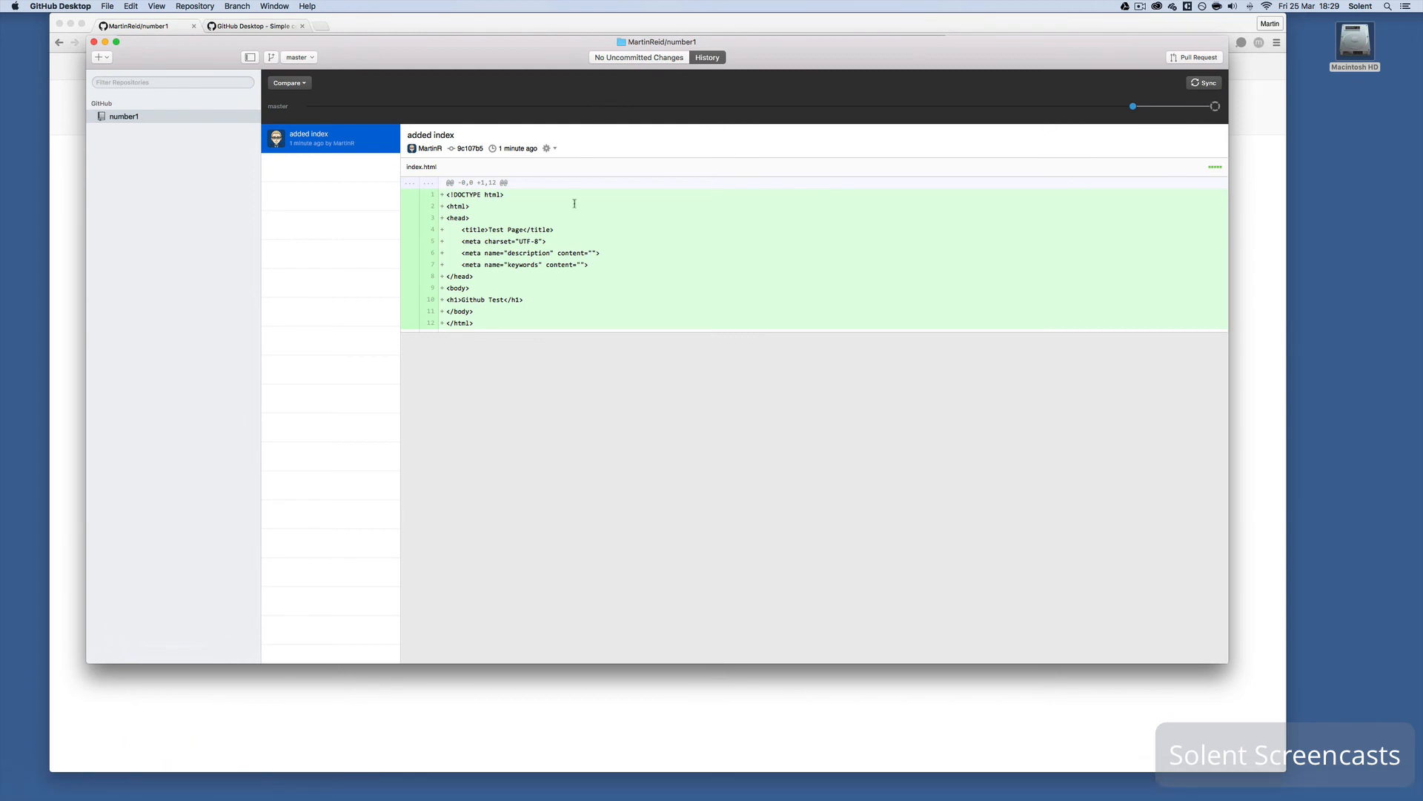
pyautogui.moveTo(245, 797)
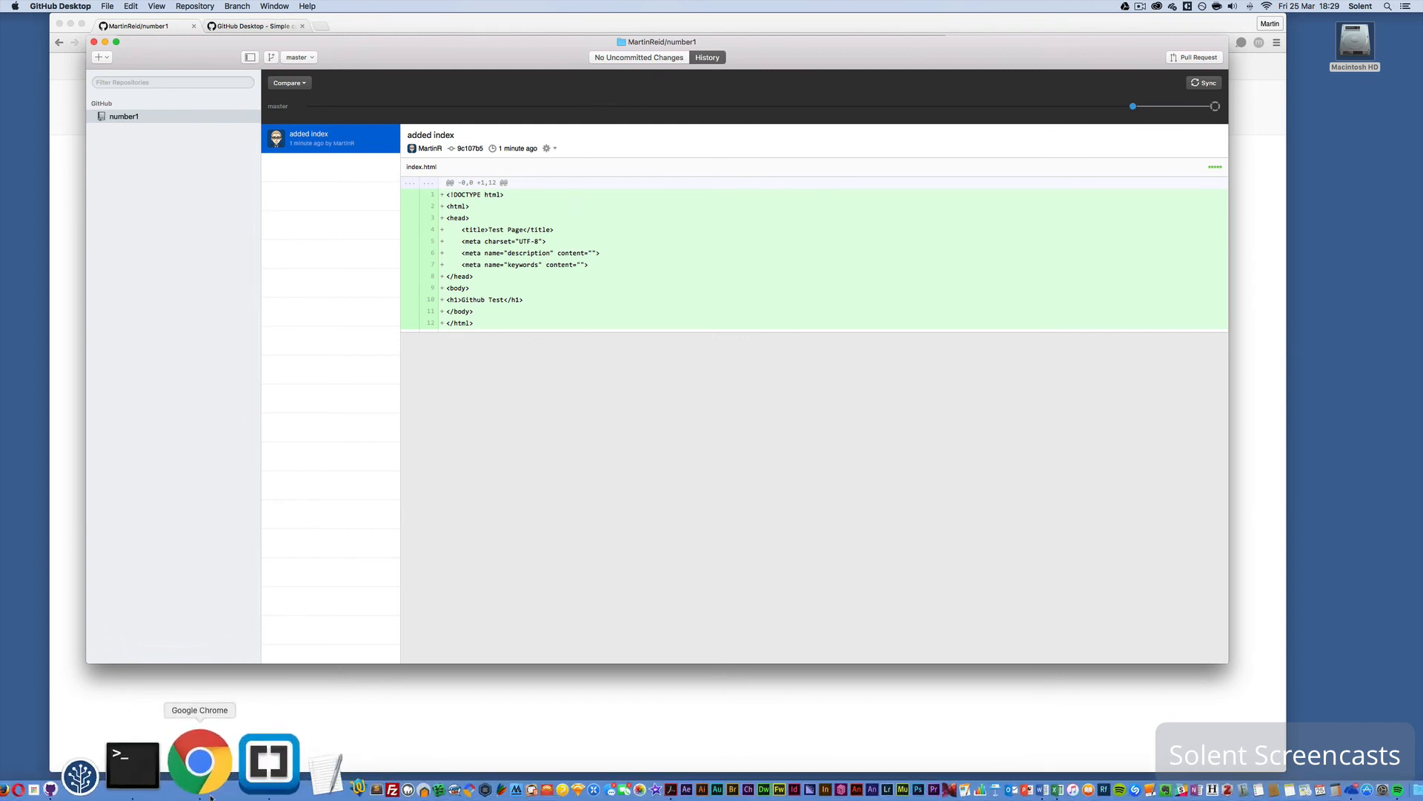
pyautogui.click(141, 775)
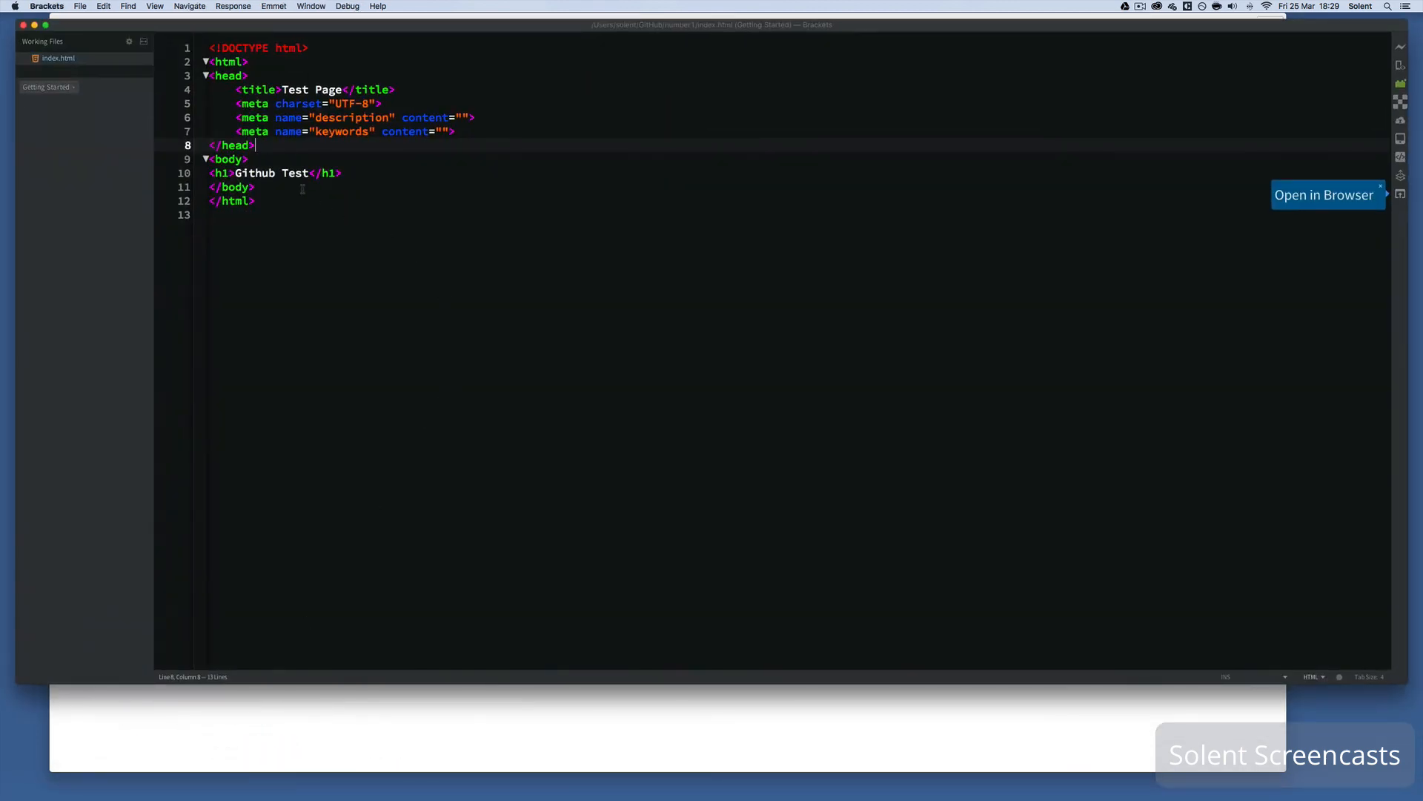
pyautogui.click(350, 172)
pyautogui.press('Return')
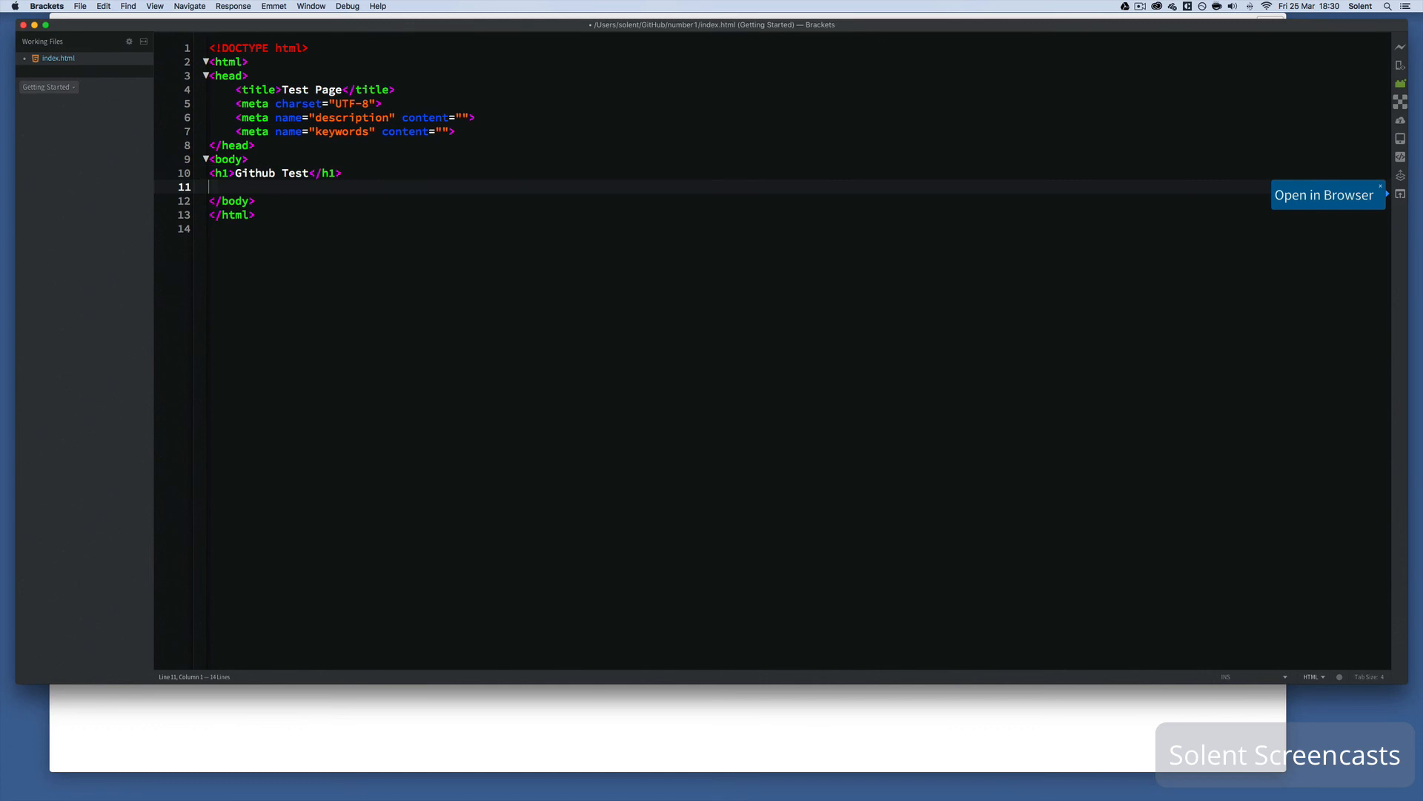
pyautogui.write('<p>Hello World</p>')
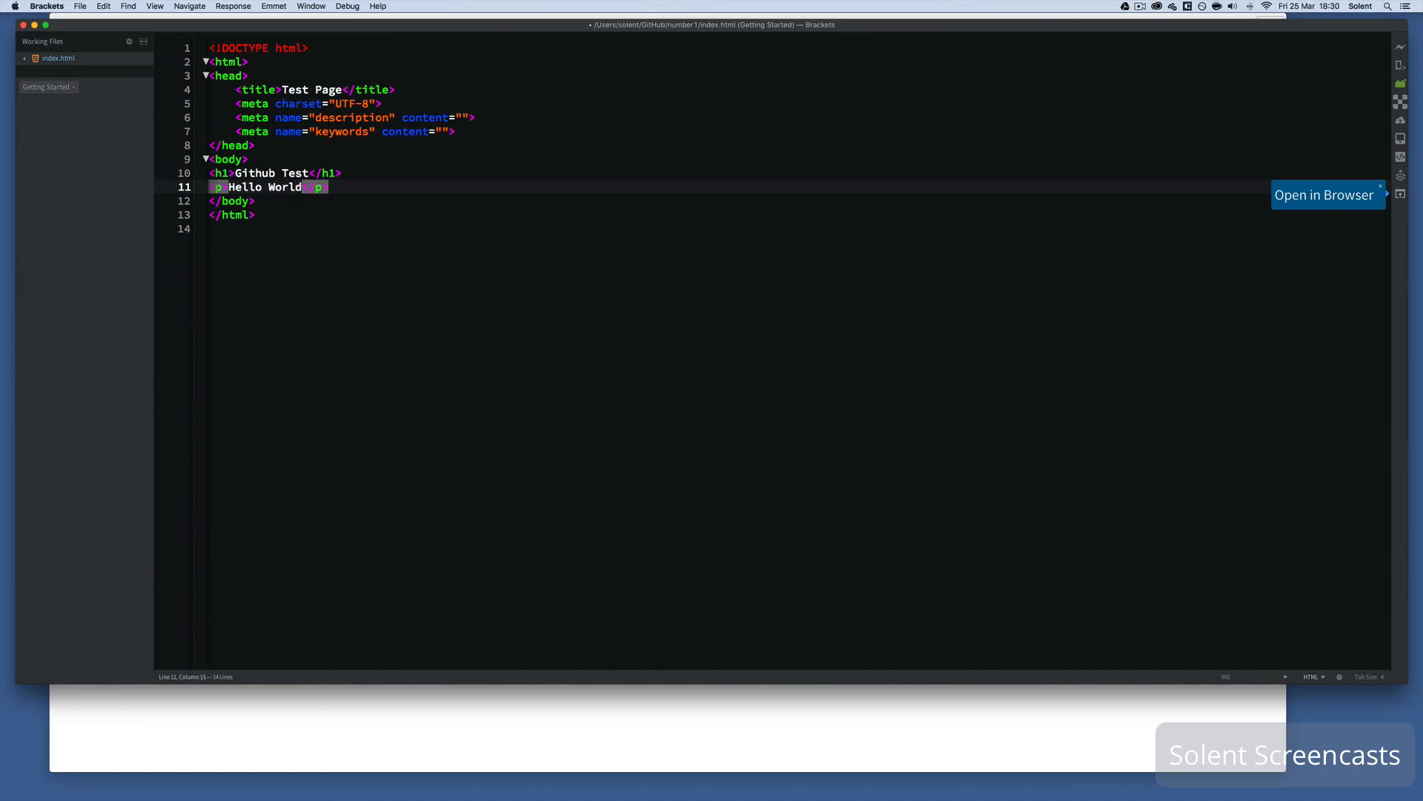
pyautogui.press('super+s')
pyautogui.click(153, 694)
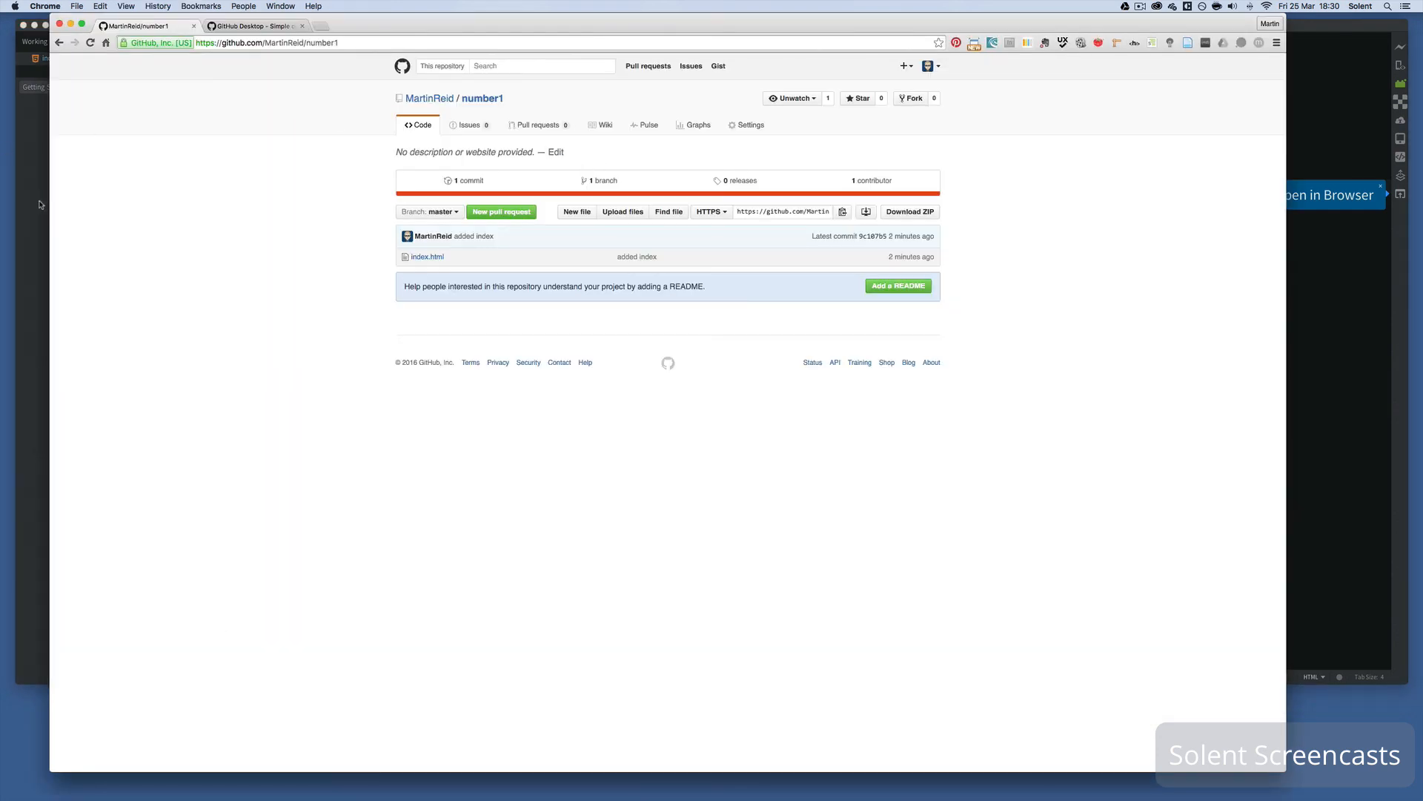
# - Commit the index.html change to master with the summary 'hello text added' and view the history
pyautogui.moveTo(156, 795)
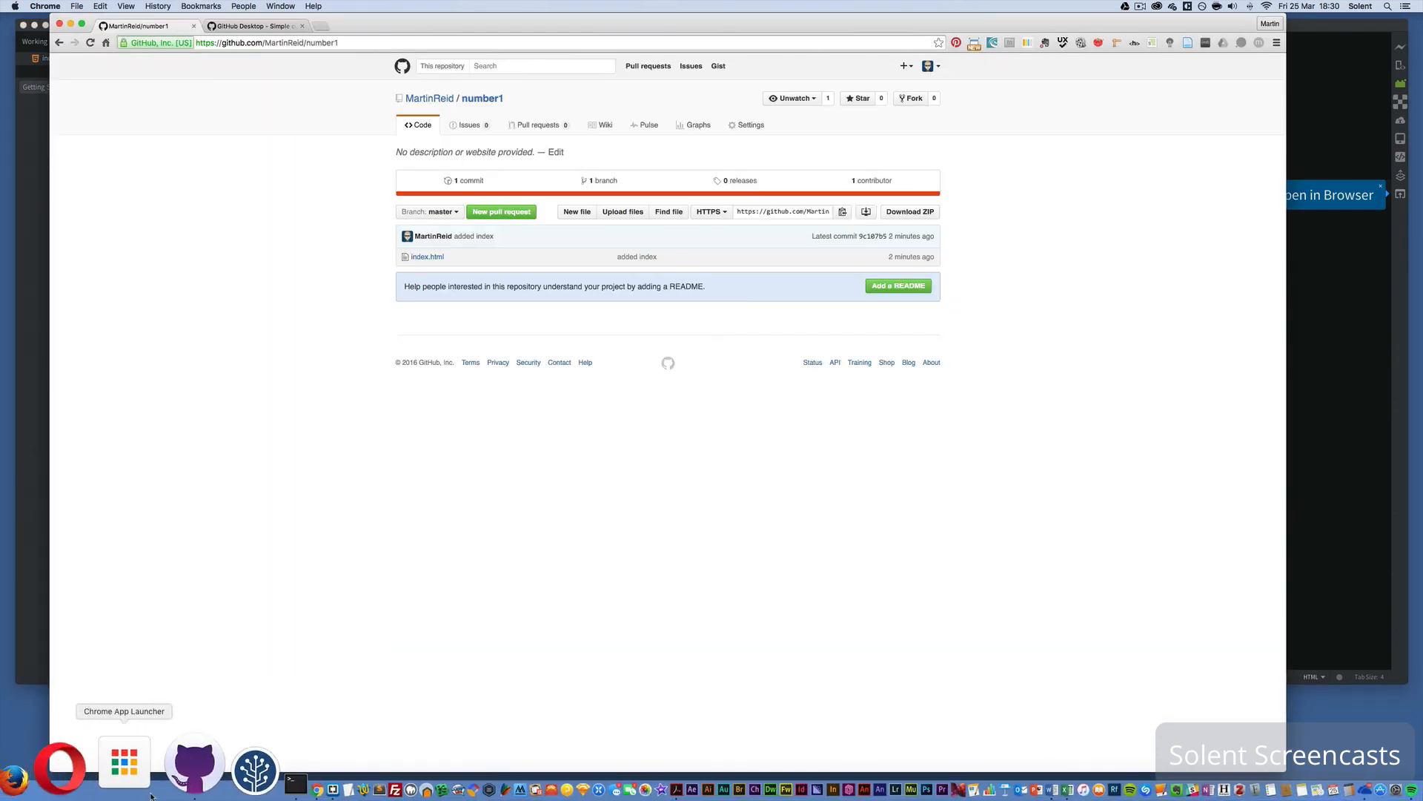
pyautogui.click(156, 795)
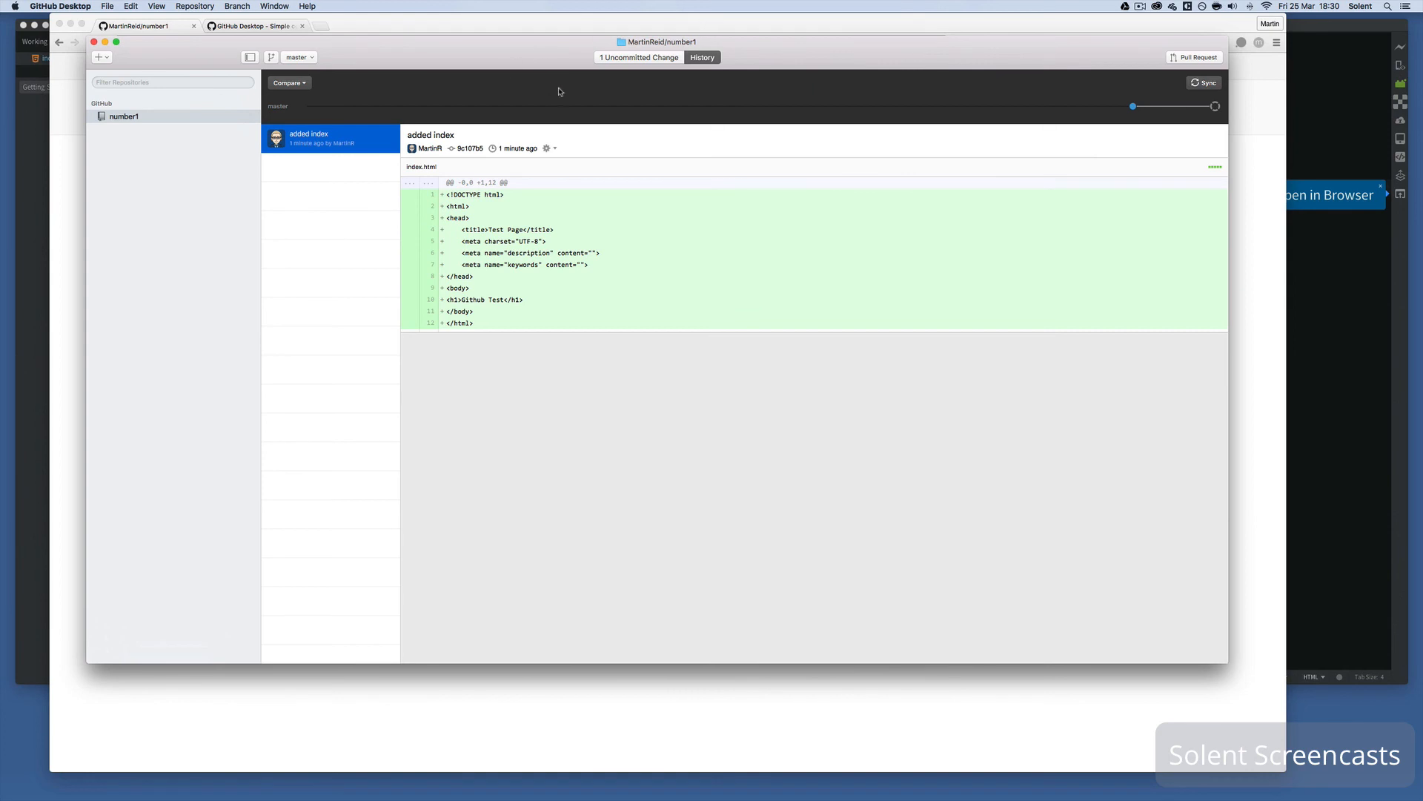
pyautogui.click(610, 59)
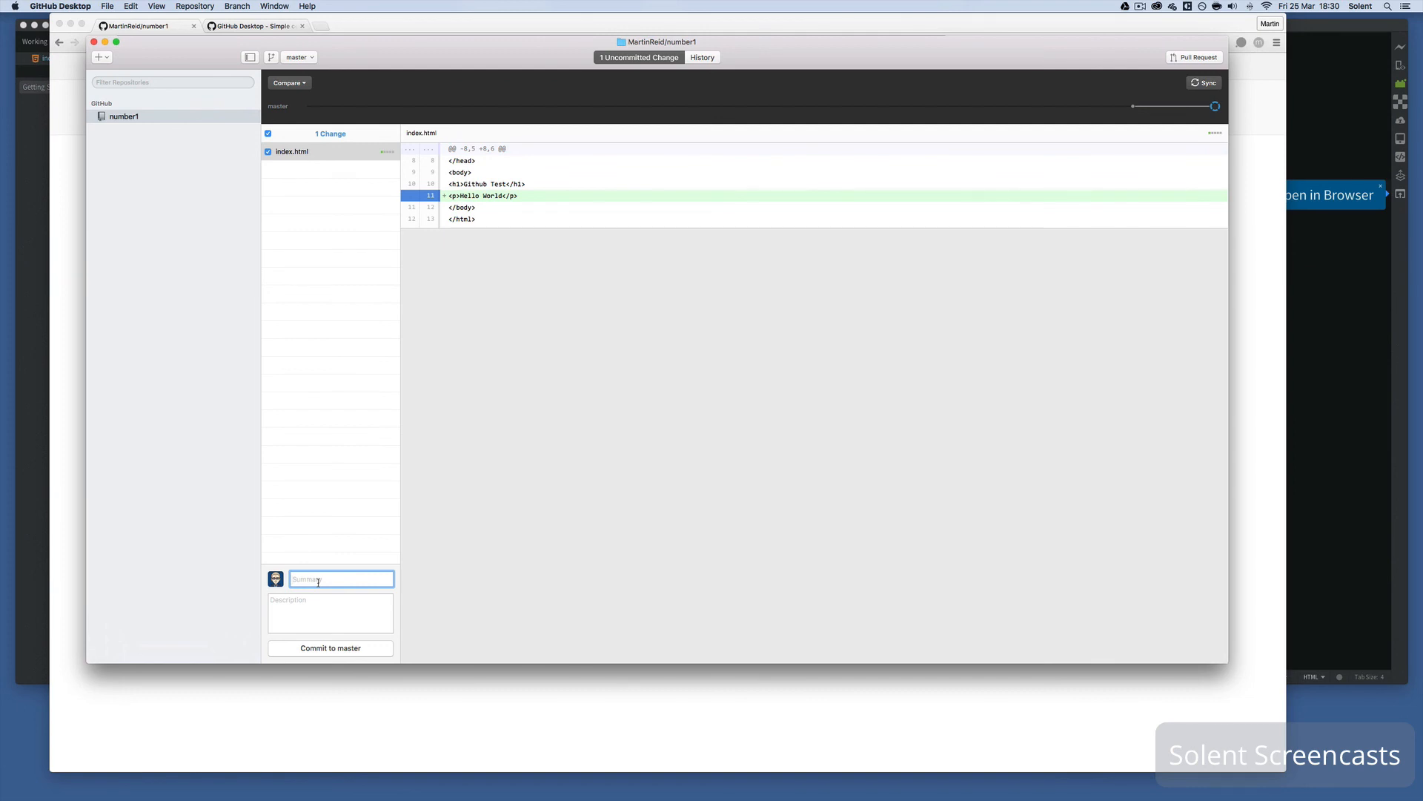
pyautogui.write('hello text added')
pyautogui.click(345, 648)
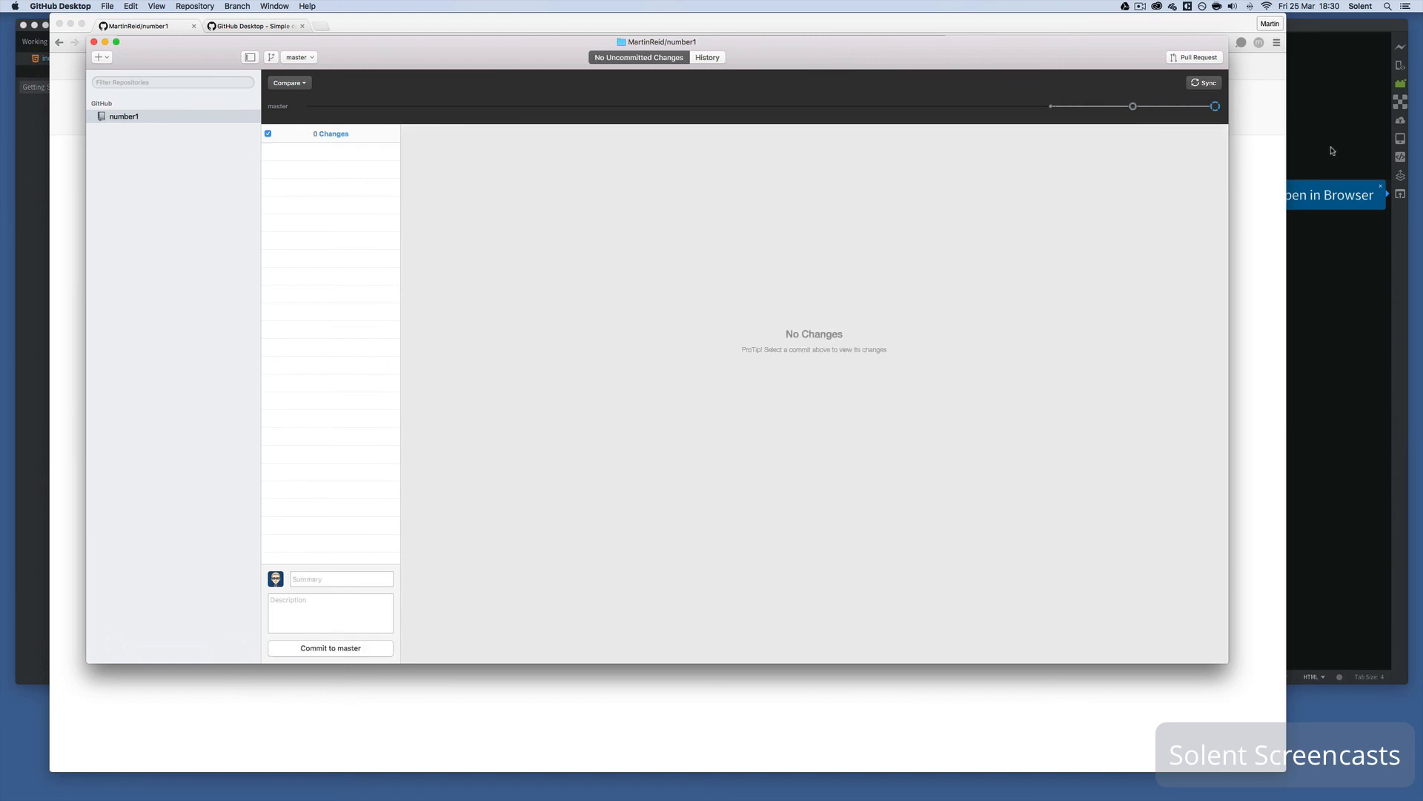
pyautogui.click(1133, 107)
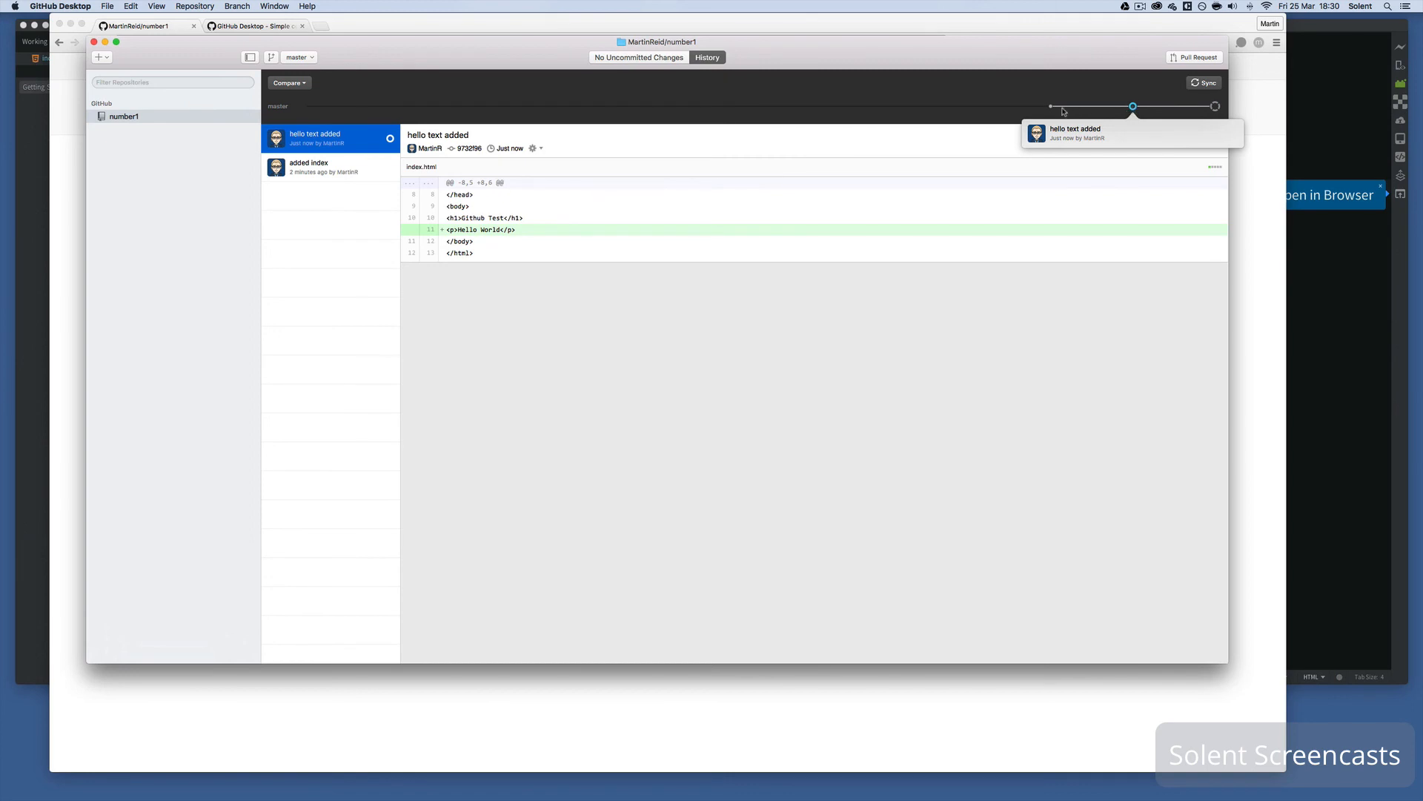
# - Compare the 'added index' and 'hello text added' diffs, then sync master to GitHub
pyautogui.click(1051, 106)
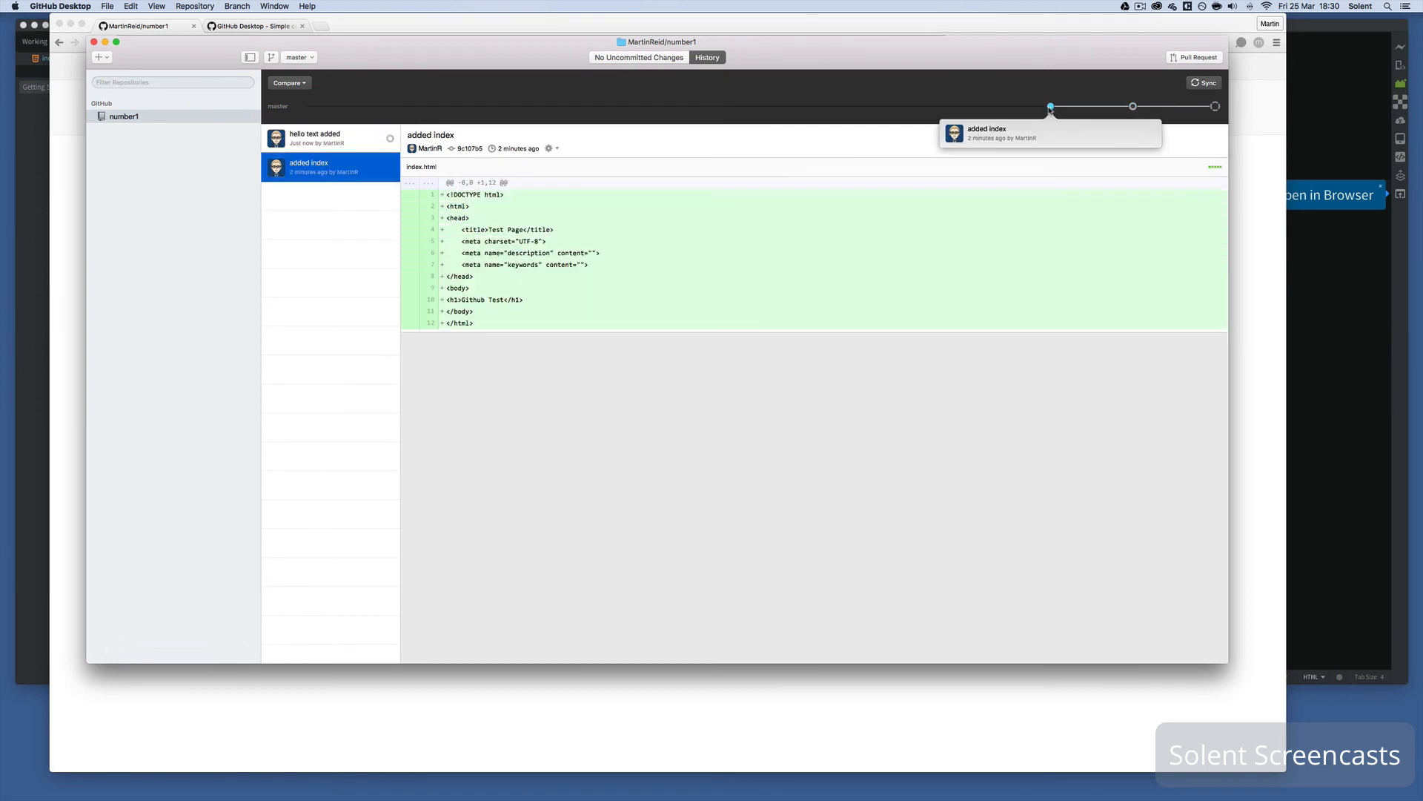
pyautogui.click(1132, 107)
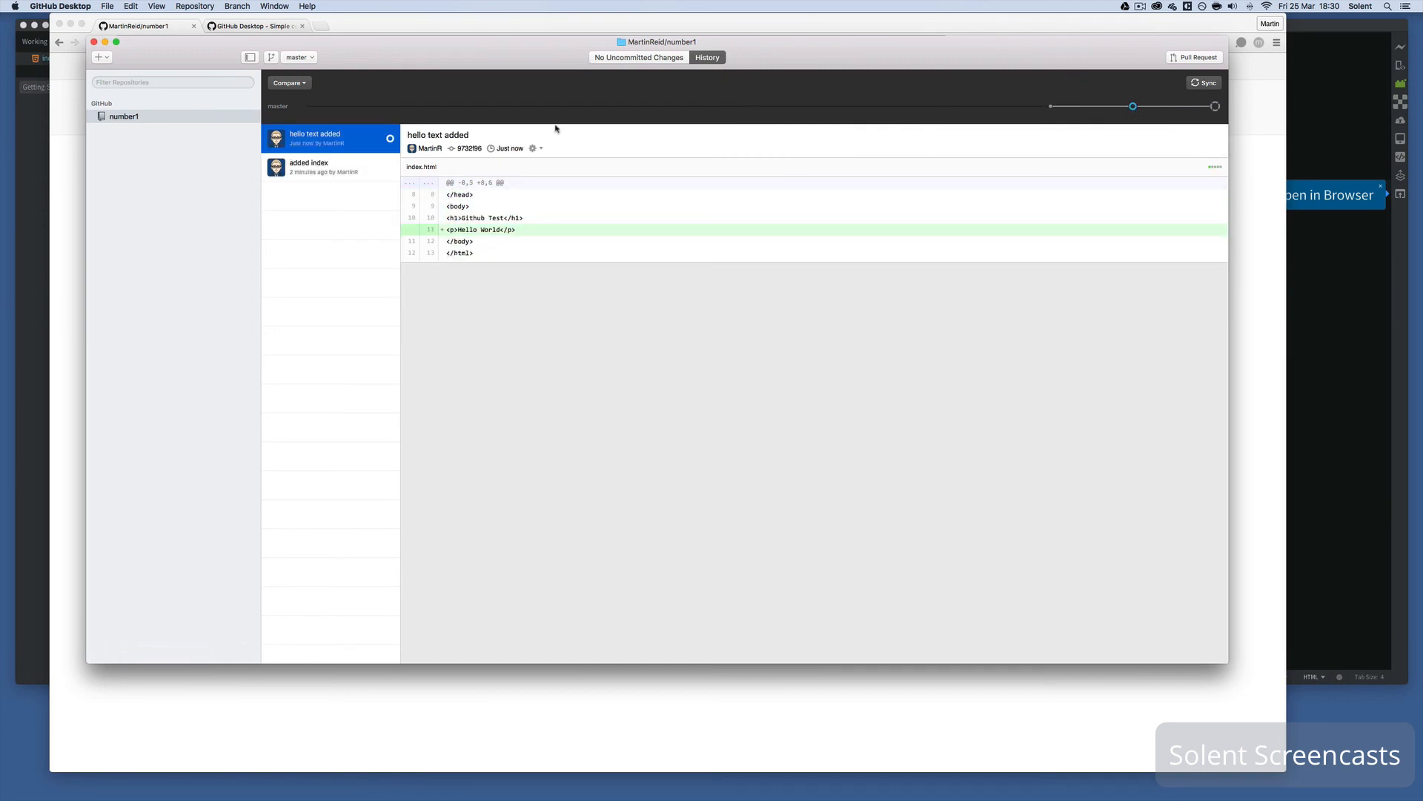
pyautogui.click(319, 165)
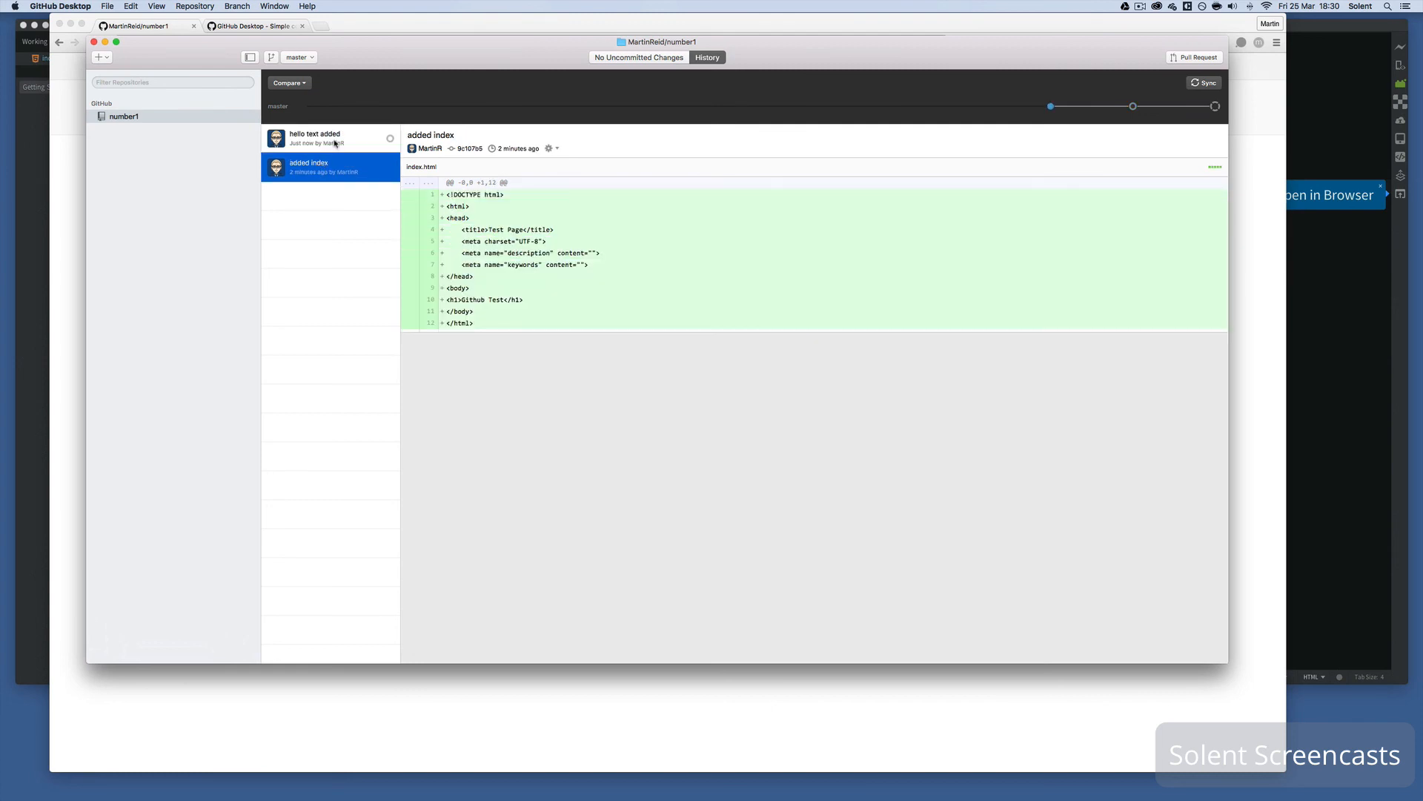
pyautogui.click(335, 143)
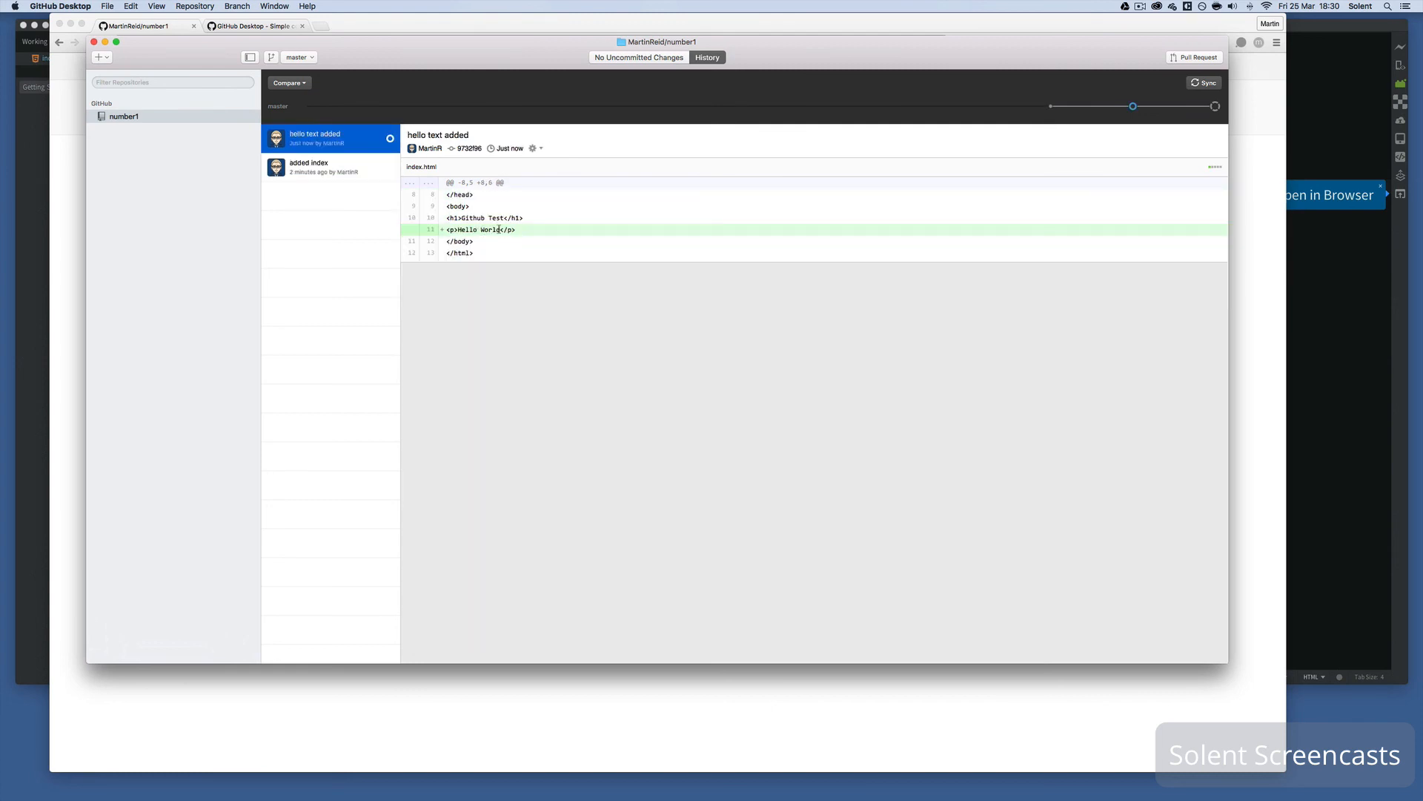
pyautogui.click(361, 170)
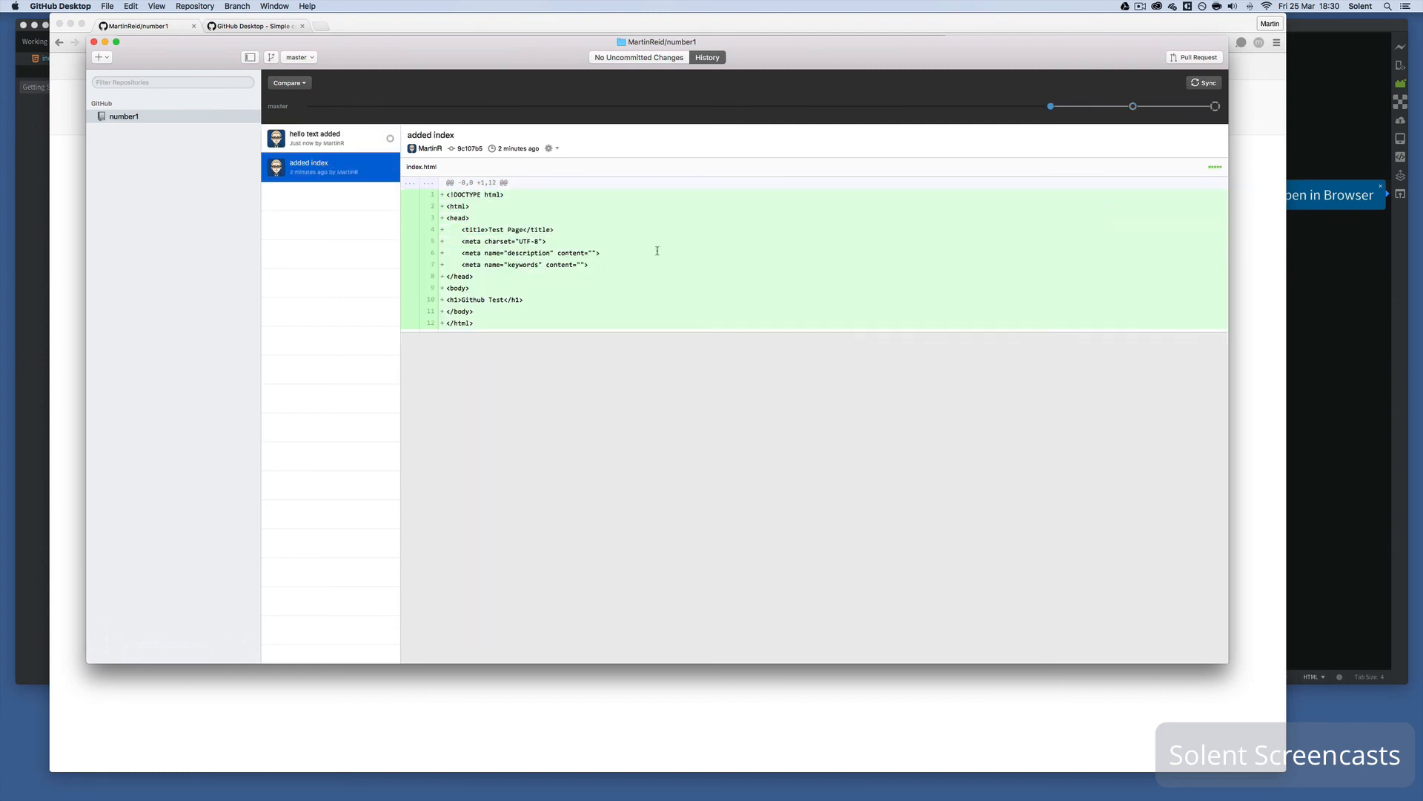
pyautogui.click(329, 144)
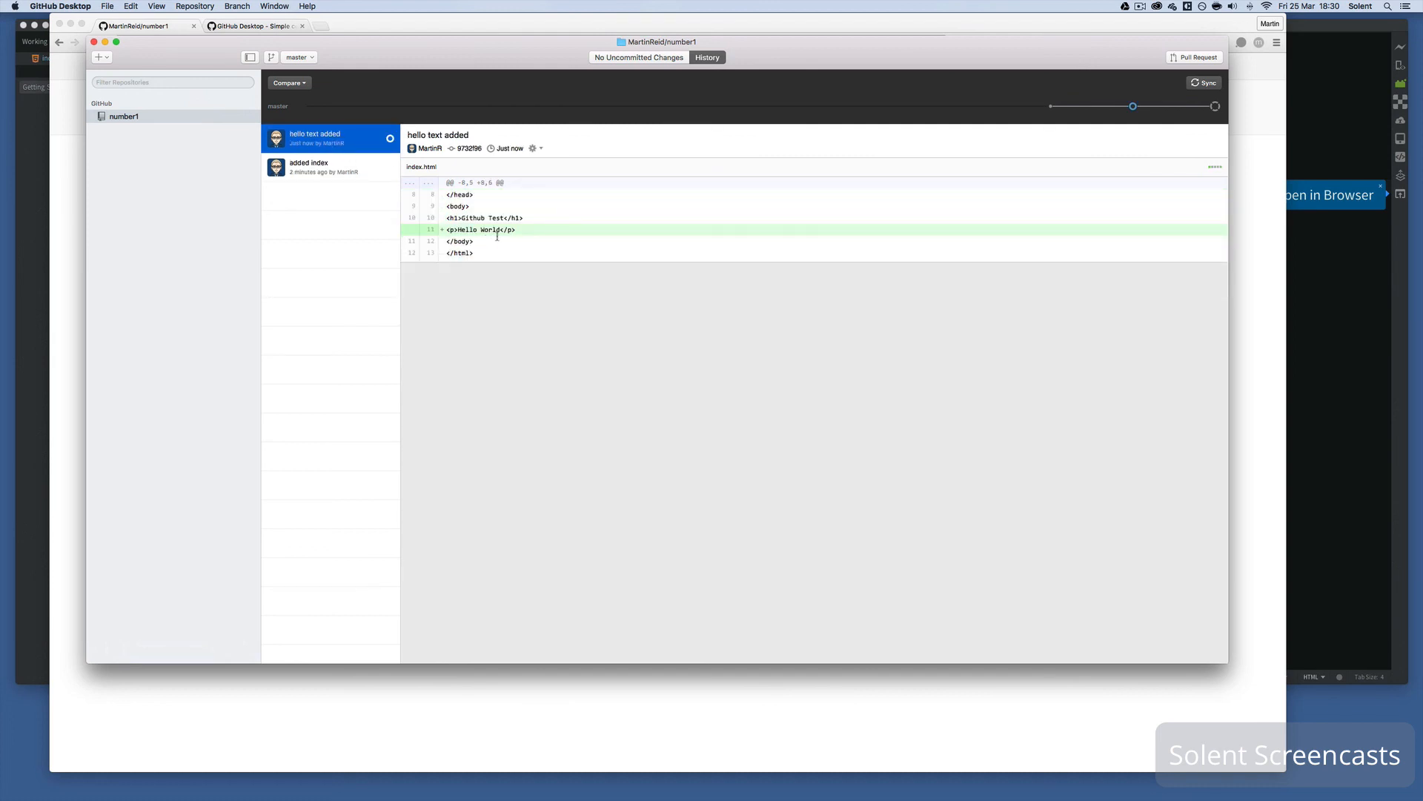
pyautogui.click(1197, 84)
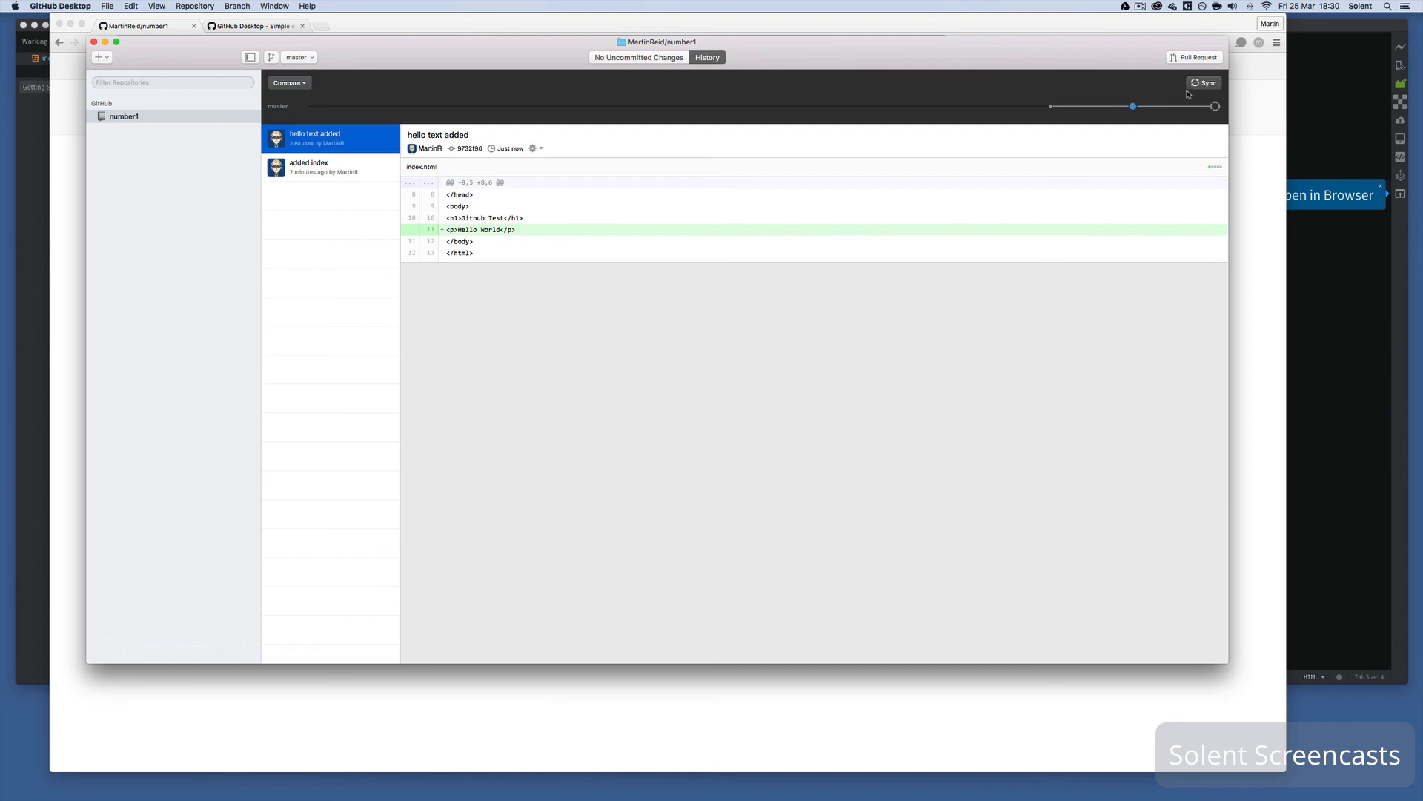
pyautogui.click(1262, 205)
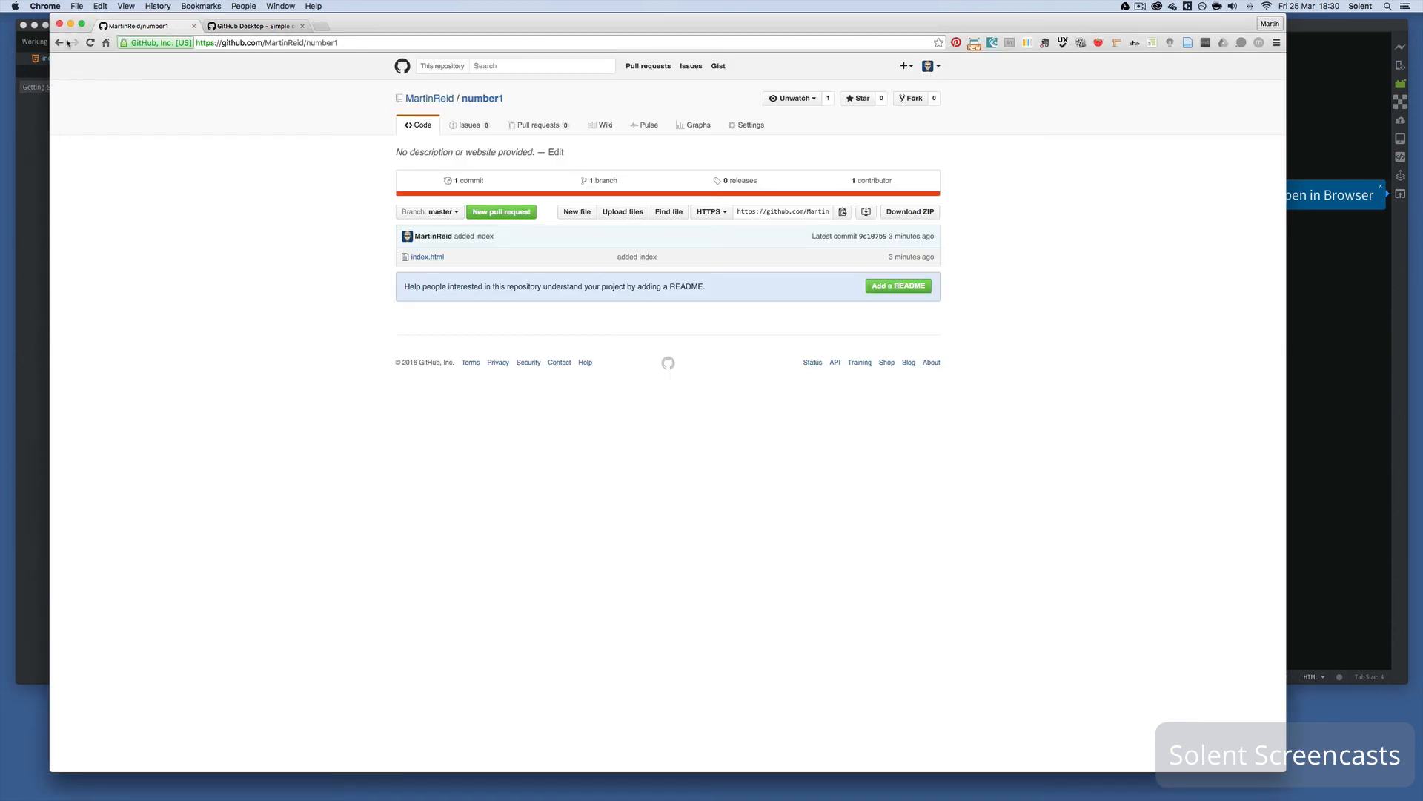
# - Reload number1 on GitHub, view the 'hello text added' commit's diff split, then return to the repository page
pyautogui.click(89, 43)
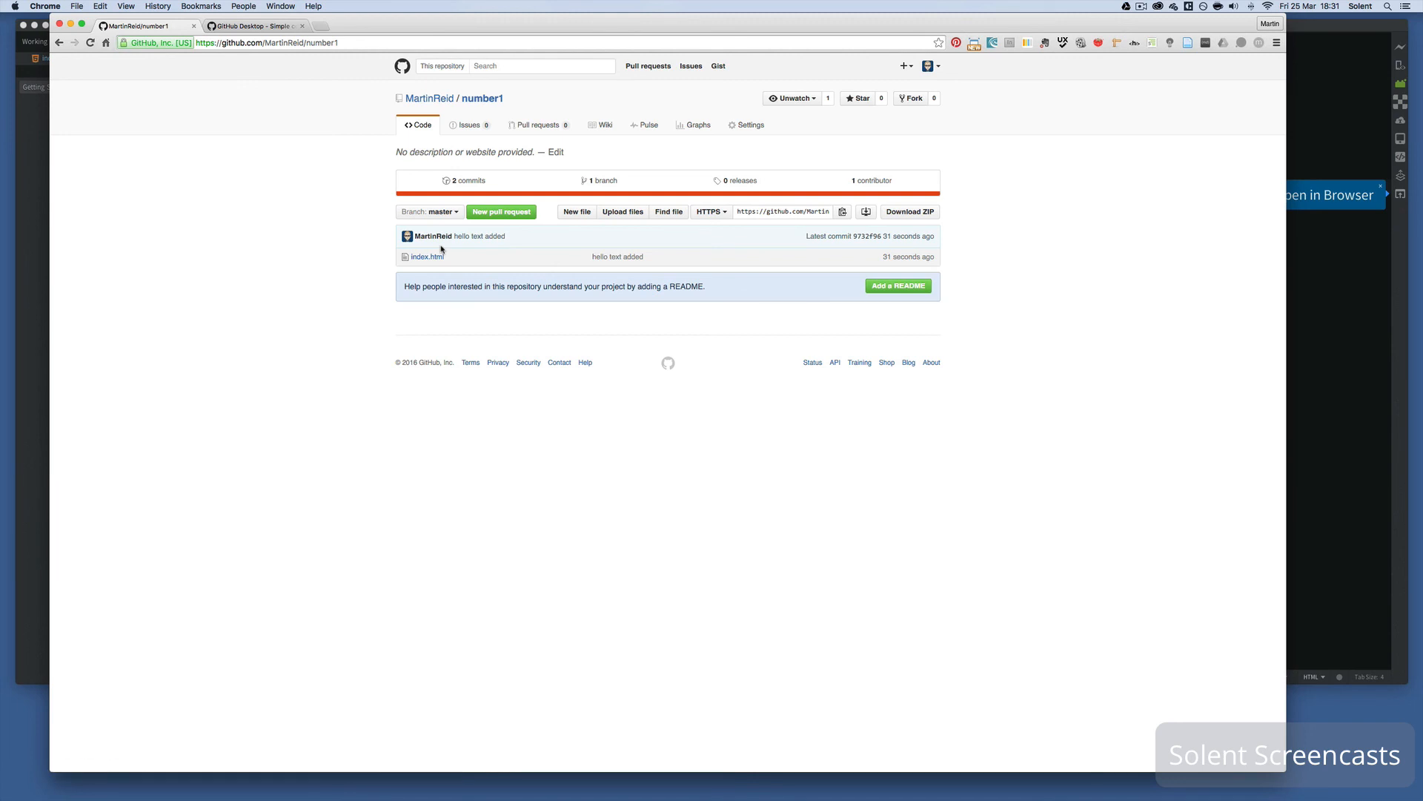
pyautogui.click(467, 236)
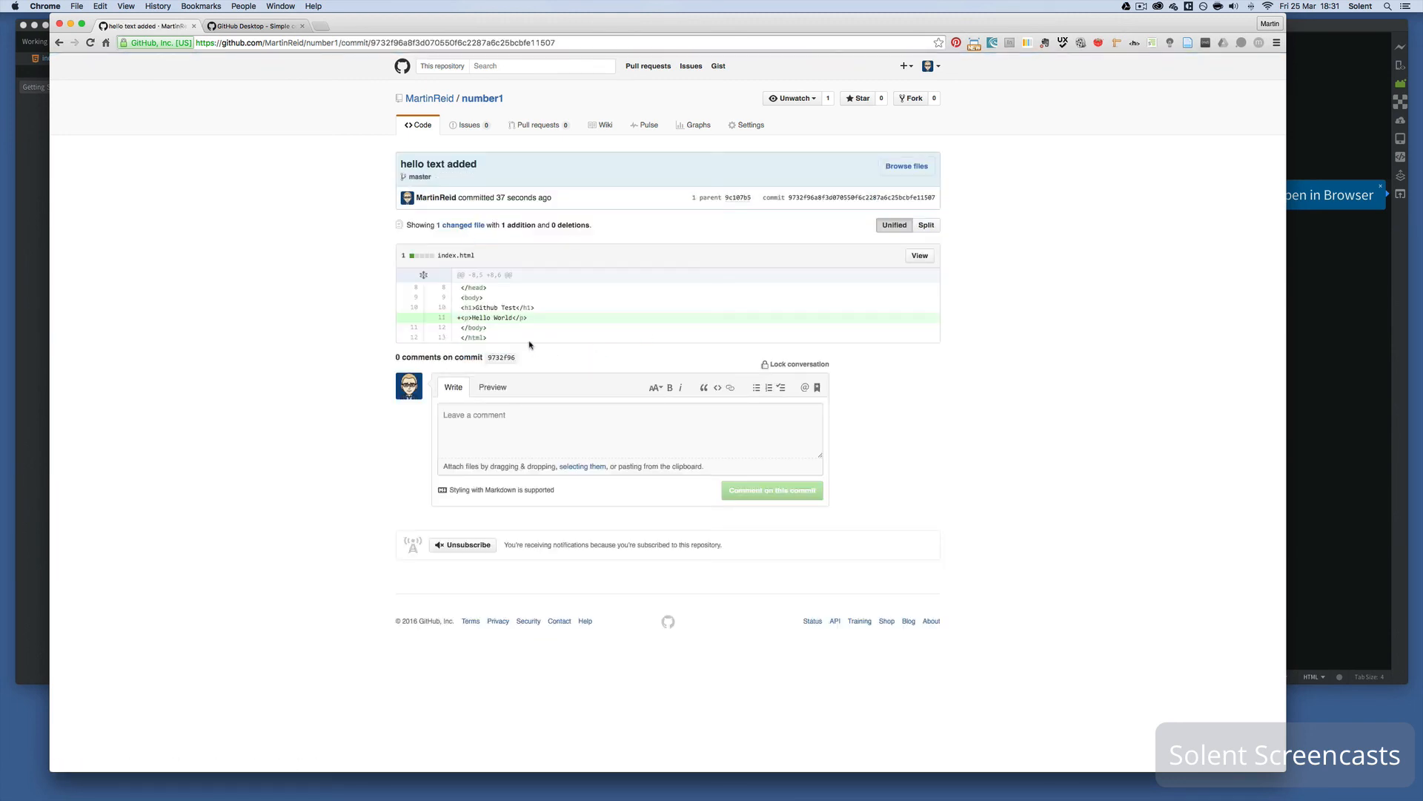
pyautogui.click(927, 226)
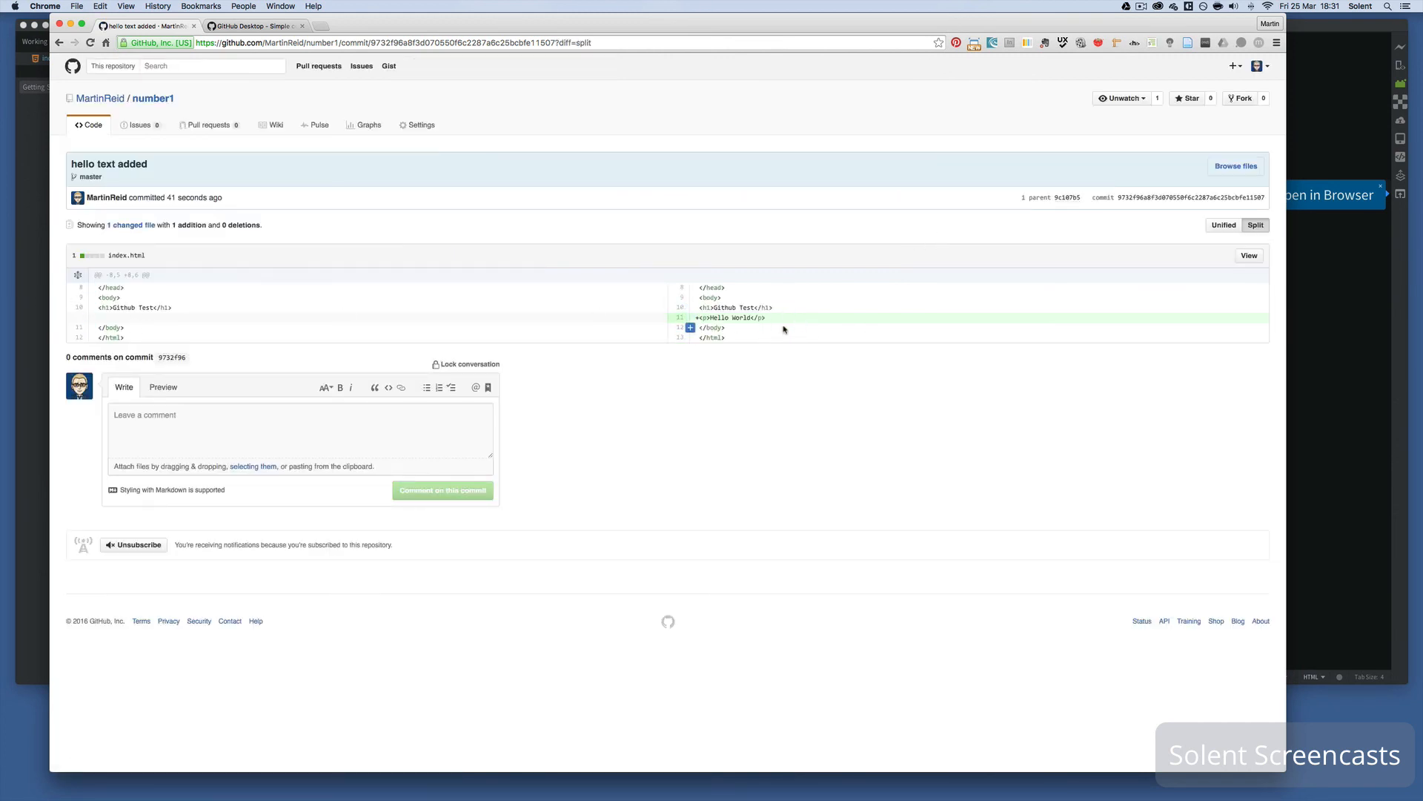
pyautogui.click(150, 105)
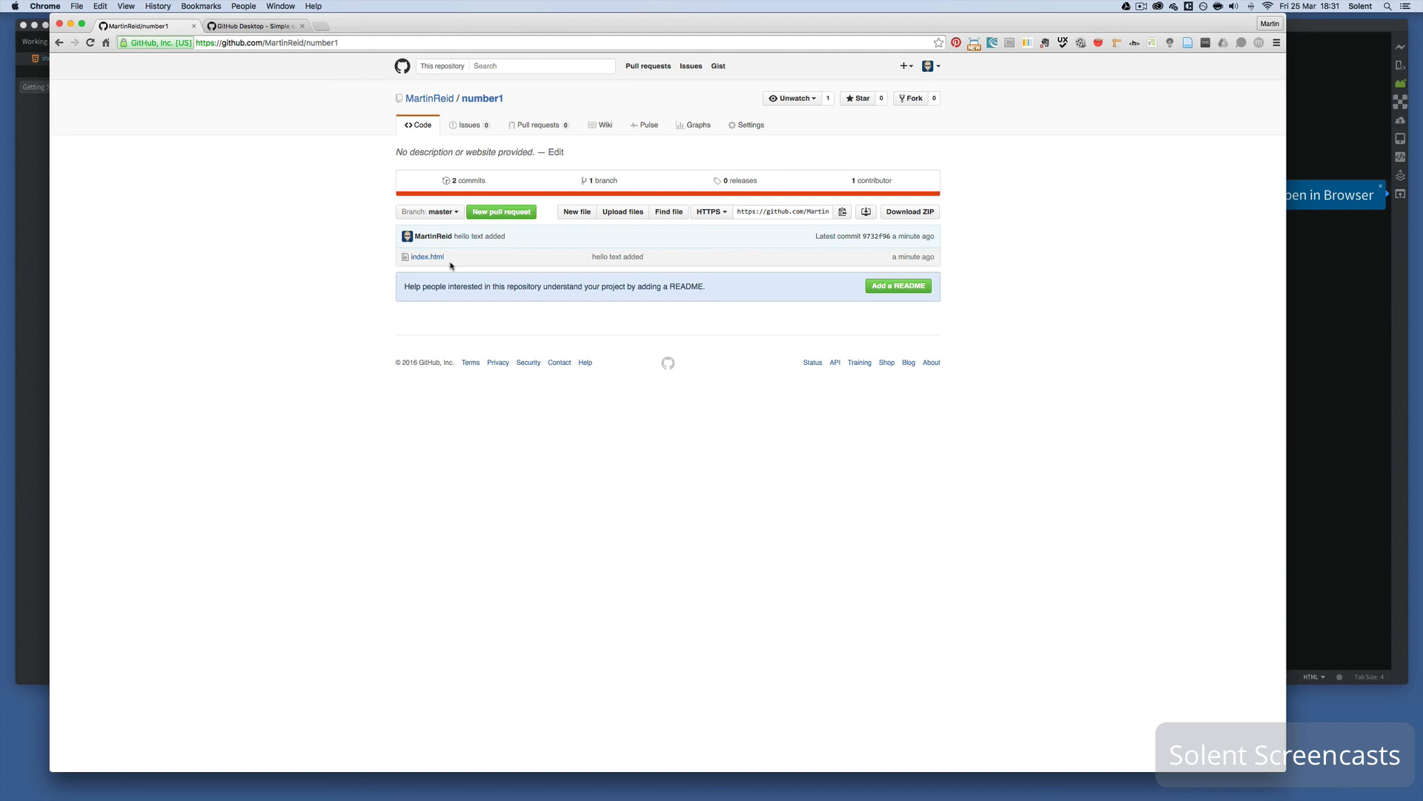
pyautogui.click(31, 292)
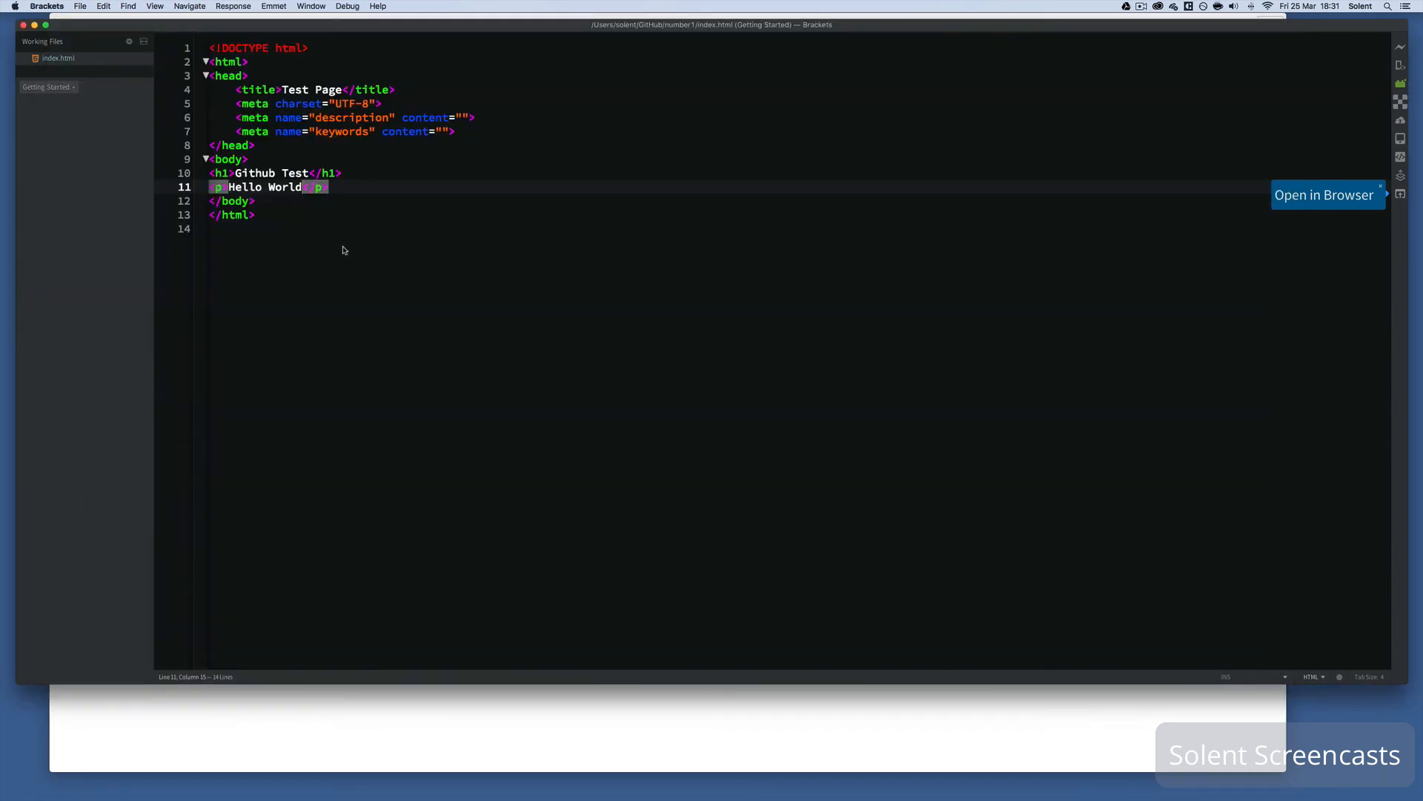